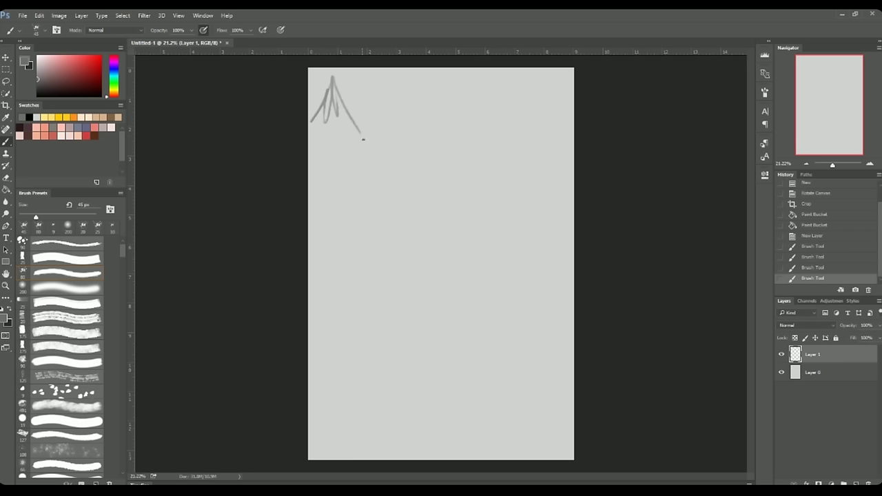
Step: Sketch a tree peak at the top left and long horizon lines across the middle
drag(334, 176, 409, 166)
drag(334, 144, 524, 236)
drag(324, 259, 521, 248)
drag(368, 259, 489, 249)
Step: Outline the boardwalk just below the horizon
drag(332, 250, 574, 252)
drag(486, 256, 574, 255)
mouse_move(358, 293)
mouse_down()
mouse_move(404, 283)
mouse_move(396, 341)
mouse_up()
drag(396, 342, 453, 334)
Step: Sketch the boardwalk's planks, receding sides, long right edge and vertical posts
drag(414, 354, 461, 352)
mouse_move(362, 308)
mouse_down()
mouse_move(412, 376)
mouse_move(402, 456)
mouse_up()
drag(433, 309, 573, 441)
mouse_move(351, 236)
mouse_down()
mouse_move(413, 377)
mouse_move(410, 458)
mouse_up()
mouse_move(409, 255)
mouse_down()
mouse_move(398, 291)
mouse_move(365, 288)
mouse_up()
Step: Mark a dark X near the horizon, short left lines, overhanging branches and the distant ridge
mouse_move(372, 238)
mouse_down()
mouse_move(398, 260)
mouse_move(331, 275)
mouse_up()
drag(340, 294, 310, 322)
drag(383, 148, 482, 234)
drag(355, 153, 458, 140)
Step: Scribble the jagged mountain silhouette and curving branches from the right edge
drag(352, 70, 372, 96)
mouse_move(375, 81)
mouse_down()
mouse_move(489, 121)
mouse_move(512, 146)
mouse_move(572, 131)
mouse_up()
drag(456, 176, 551, 208)
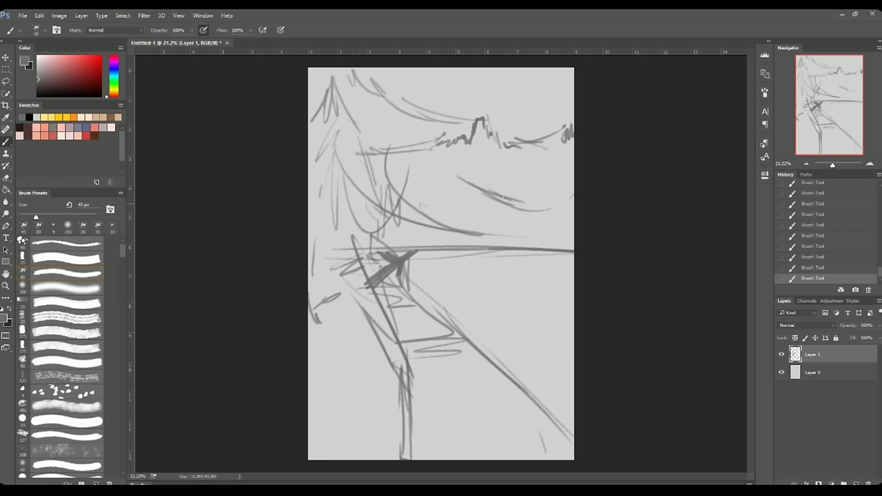
drag(574, 166, 513, 228)
drag(574, 179, 511, 231)
drag(431, 151, 531, 232)
Step: Hatch shading along the horizon and add a rock and railing post on the path
drag(434, 205, 447, 228)
mouse_move(482, 229)
mouse_down()
mouse_move(575, 243)
mouse_move(551, 234)
mouse_move(497, 243)
mouse_up()
mouse_move(427, 292)
mouse_down()
mouse_move(461, 303)
mouse_move(485, 333)
mouse_move(514, 321)
mouse_up()
mouse_move(409, 273)
mouse_down()
mouse_move(417, 260)
mouse_move(422, 285)
mouse_up()
mouse_move(551, 372)
mouse_down()
mouse_move(550, 403)
mouse_move(566, 401)
mouse_move(574, 419)
mouse_move(573, 372)
mouse_up()
drag(521, 312, 551, 324)
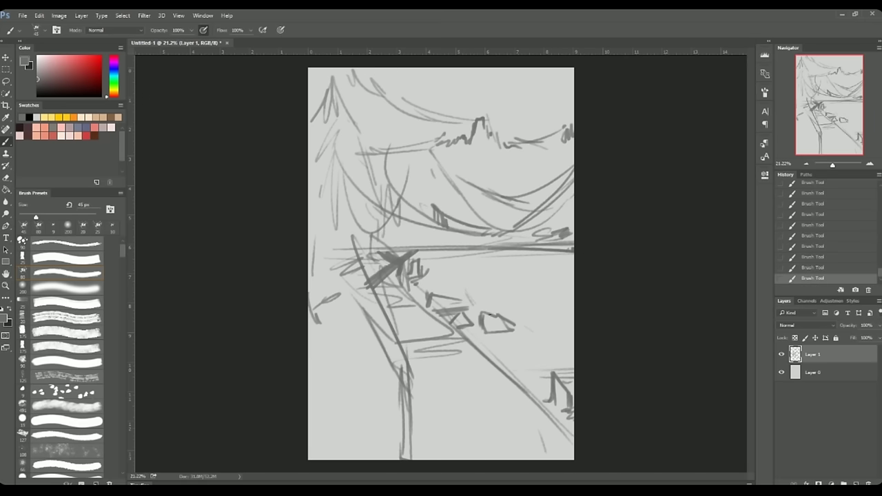
Step: Sketch grass tufts, dashes and small strokes on the lower left
drag(336, 360, 337, 379)
drag(343, 368, 346, 377)
drag(353, 379, 363, 385)
drag(313, 416, 346, 407)
drag(393, 427, 397, 437)
Step: Add four plank lines across the lower boardwalk
drag(403, 442, 573, 414)
drag(401, 408, 548, 393)
mouse_move(410, 380)
mouse_down()
mouse_move(485, 374)
mouse_move(476, 367)
mouse_up()
drag(377, 324, 439, 316)
Step: Hatch two dark distant pine trees with faint shading beside them
drag(378, 148, 392, 208)
mouse_move(402, 166)
mouse_down()
mouse_move(409, 206)
mouse_move(429, 213)
mouse_up()
drag(438, 172, 458, 240)
mouse_move(466, 200)
mouse_down()
mouse_move(472, 241)
mouse_move(486, 193)
mouse_move(475, 203)
mouse_up()
drag(490, 179, 492, 192)
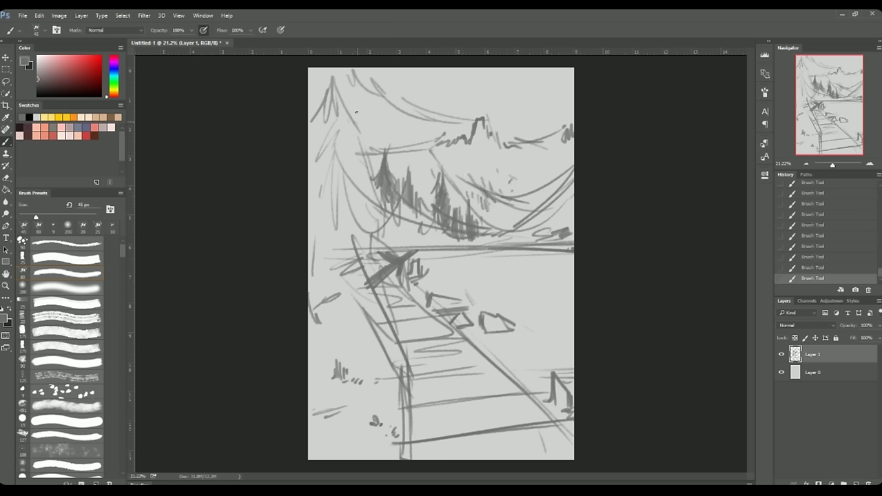
Step: Darken the tall left tree, undoing a stray vertical line, and draw its trunk lines
mouse_move(335, 78)
mouse_down()
mouse_move(316, 115)
mouse_move(346, 130)
mouse_move(337, 261)
mouse_up()
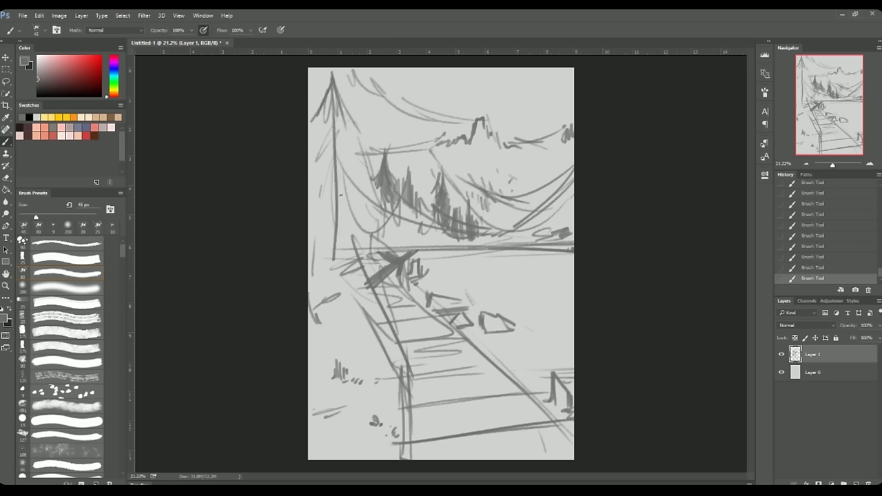
key(ctrl+z)
drag(332, 84, 361, 230)
drag(316, 173, 318, 278)
drag(323, 219, 320, 278)
Step: Add strokes near the rock, darken the rail, and hatch dense diagonal shading on the left
drag(436, 295, 495, 298)
drag(437, 304, 494, 305)
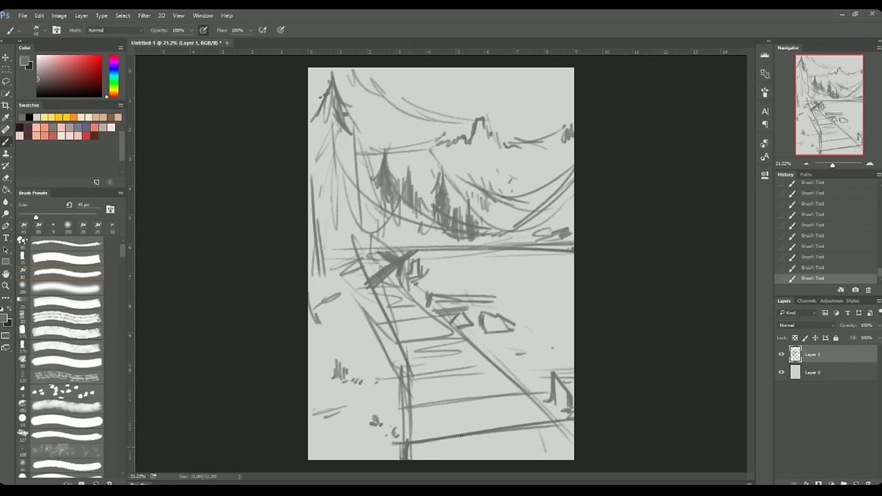
drag(371, 281, 405, 361)
drag(327, 327, 314, 361)
drag(525, 133, 534, 127)
drag(538, 116, 574, 102)
mouse_move(310, 152)
mouse_down()
mouse_move(336, 204)
mouse_move(375, 246)
mouse_up()
mouse_move(350, 197)
mouse_down()
mouse_move(417, 250)
mouse_move(470, 245)
mouse_up()
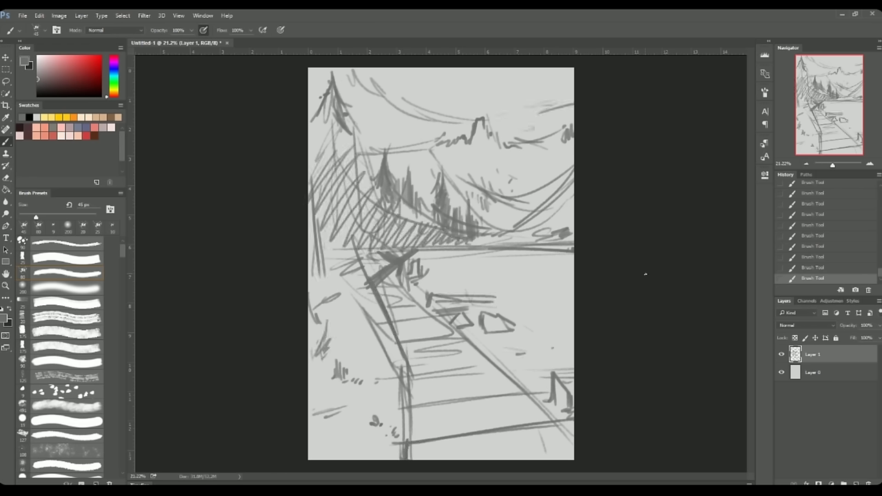
Step: Duplicate the sketch to the bottom at 22% opacity, add Layer 2, and shift the sketch upward
key(ctrl+j)
key(ctrl+shift+bracketleft)
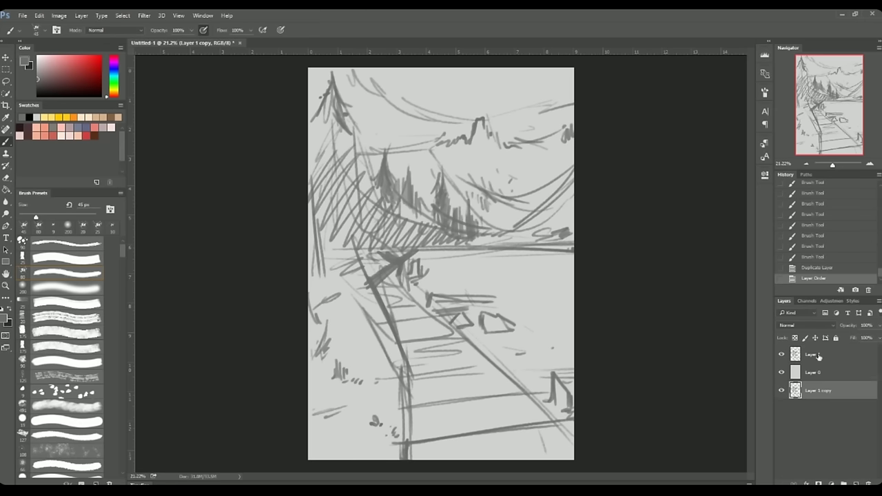
drag(875, 325, 841, 338)
click(830, 378)
click(855, 483)
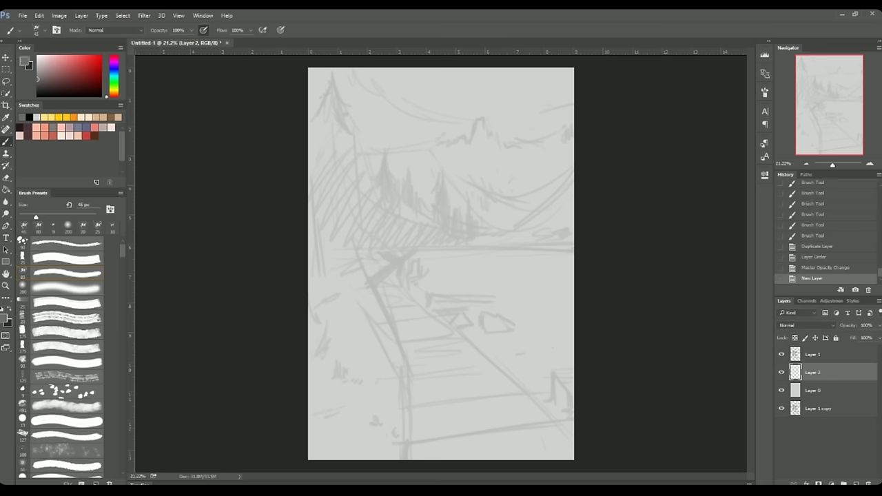
key(alt+bracketright)
key(v)
mouse_move(598, 363)
mouse_down()
mouse_move(626, 342)
mouse_move(640, 311)
mouse_up()
Step: Extend the grey sketch lines across the lower canvas
key(b)
drag(405, 428, 405, 460)
drag(525, 432, 551, 428)
drag(441, 458, 573, 447)
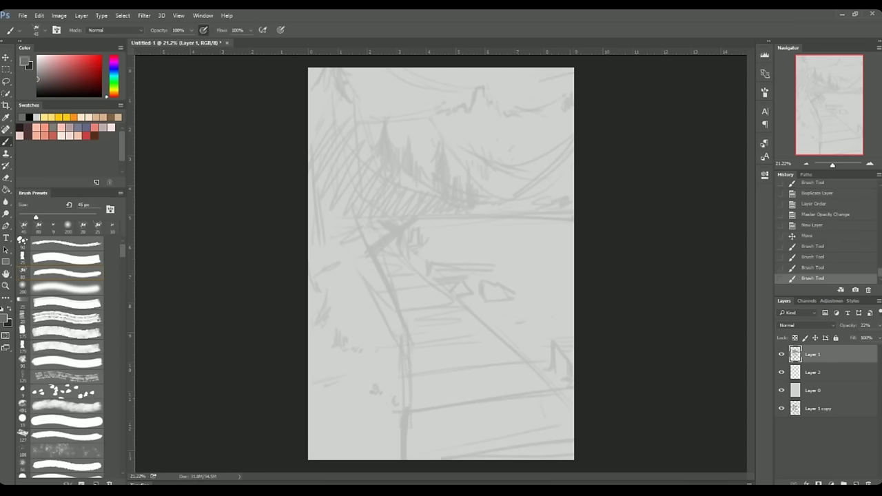
drag(410, 430, 410, 460)
drag(342, 406, 320, 425)
drag(413, 377, 413, 398)
drag(415, 304, 452, 304)
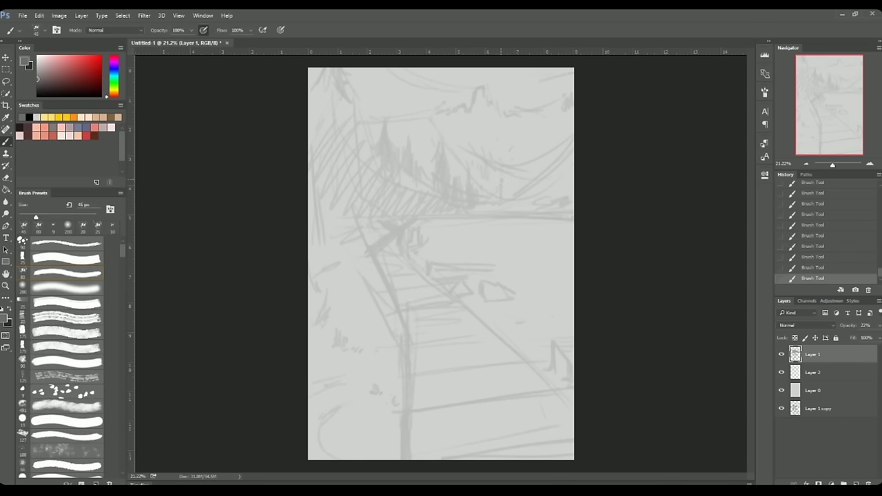
Step: Paint red rule-of-thirds horizontal and vertical guide lines on new Layer 3
click(83, 62)
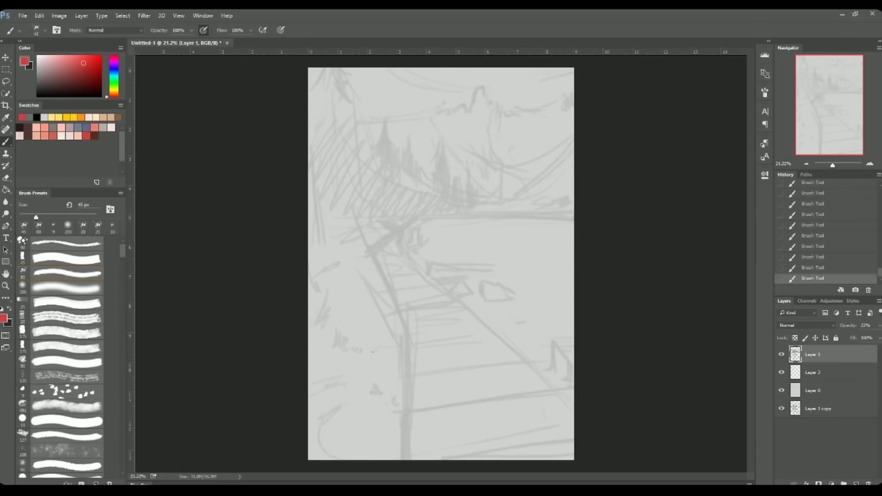
click(854, 484)
drag(308, 210, 574, 215)
drag(308, 348, 574, 349)
drag(386, 68, 396, 460)
drag(504, 68, 505, 370)
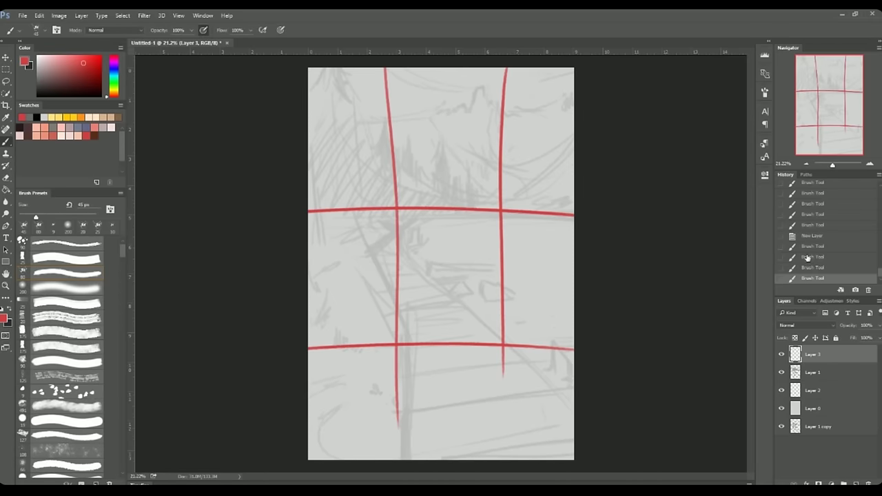
key(ctrl+z)
drag(503, 67, 504, 370)
drag(308, 203, 574, 207)
drag(308, 340, 557, 331)
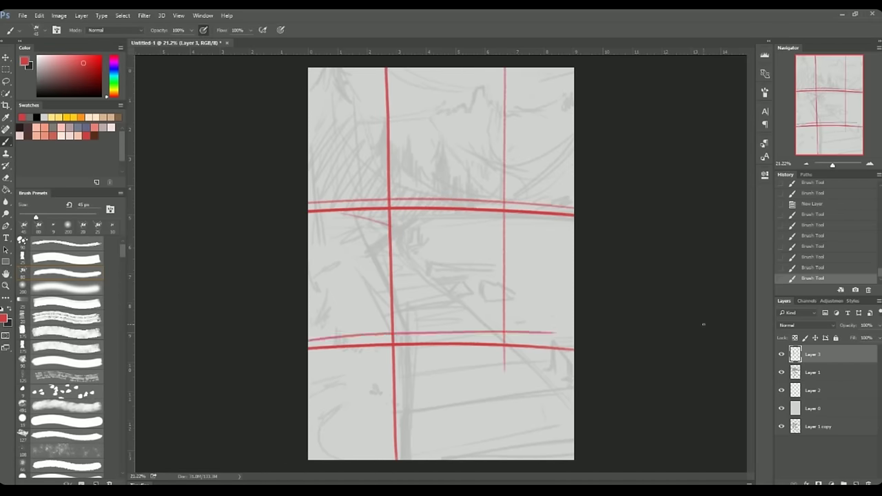
Step: Hide the red guide layer and select the empty Layer 2
click(781, 353)
click(813, 390)
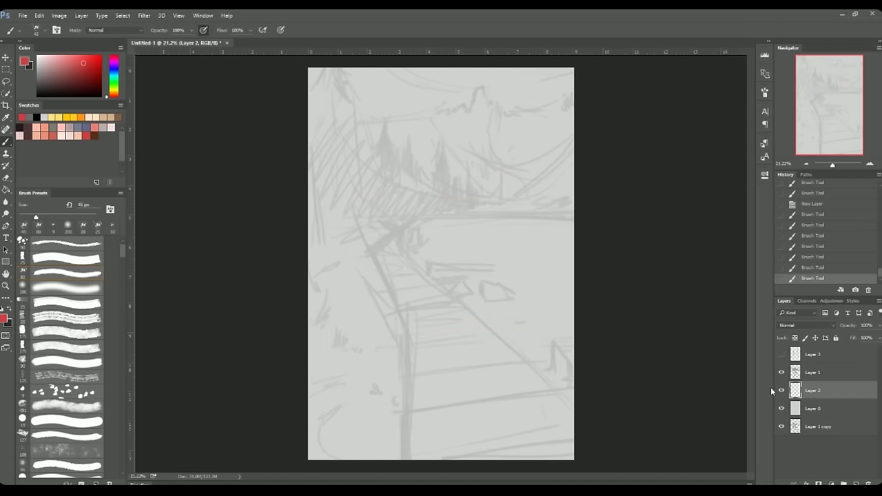
key(l)
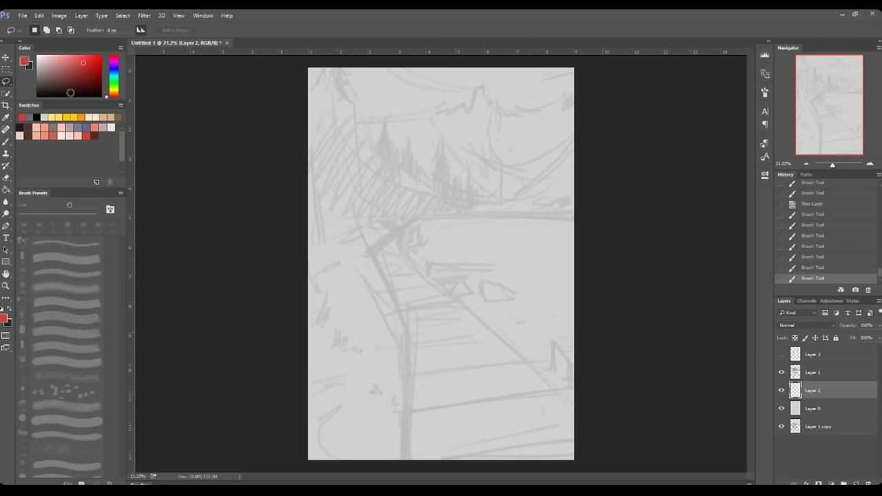
Step: Zoom out to fit the canvas and fill the selected area light grey
drag(832, 165, 831, 165)
mouse_move(393, 103)
mouse_down()
mouse_move(549, 114)
mouse_move(246, 117)
mouse_up()
key(g)
alt+click(364, 351)
click(339, 257)
Step: Add a new layer and trace, then cancel, a trial freehand selection
click(843, 484)
click(844, 485)
click(812, 267)
key(l)
key(ctrl+d)
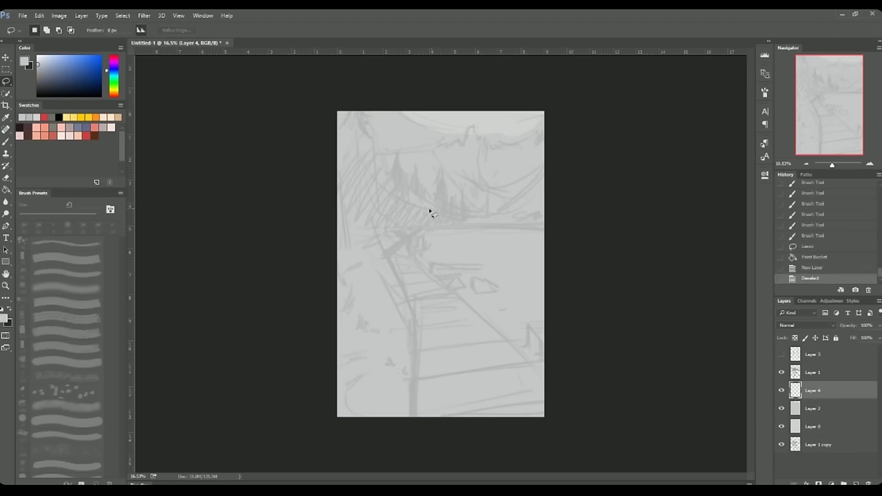
mouse_move(364, 115)
mouse_down()
mouse_move(382, 136)
mouse_move(506, 133)
mouse_up()
key(ctrl+d)
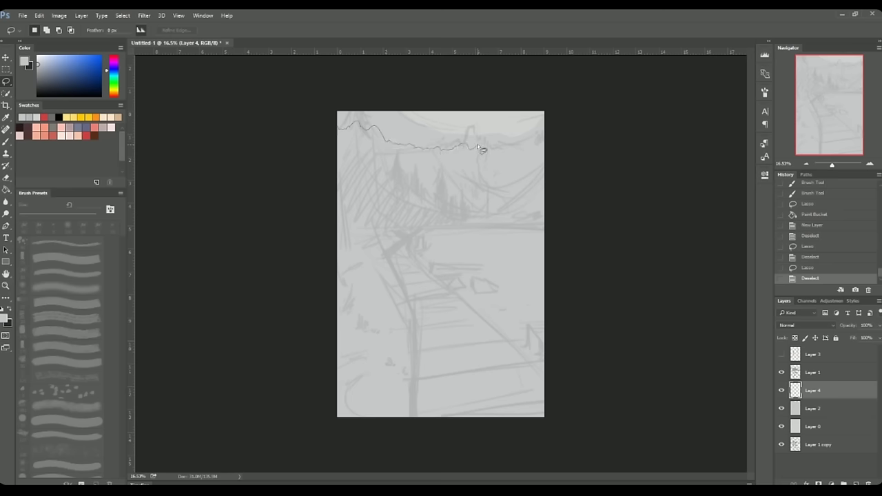
Step: Fill the area below the jagged sky line and delete the unused Layer 2
drag(507, 134, 317, 441)
click(6, 189)
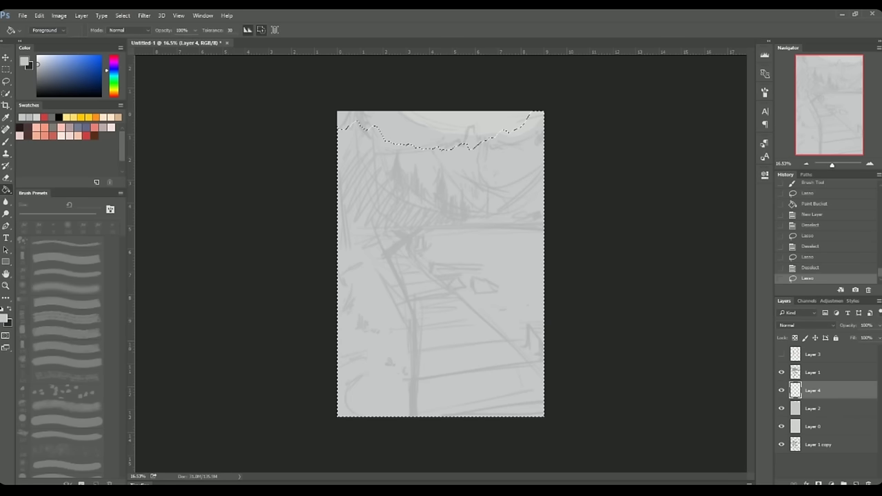
click(457, 317)
click(843, 484)
drag(813, 425, 867, 483)
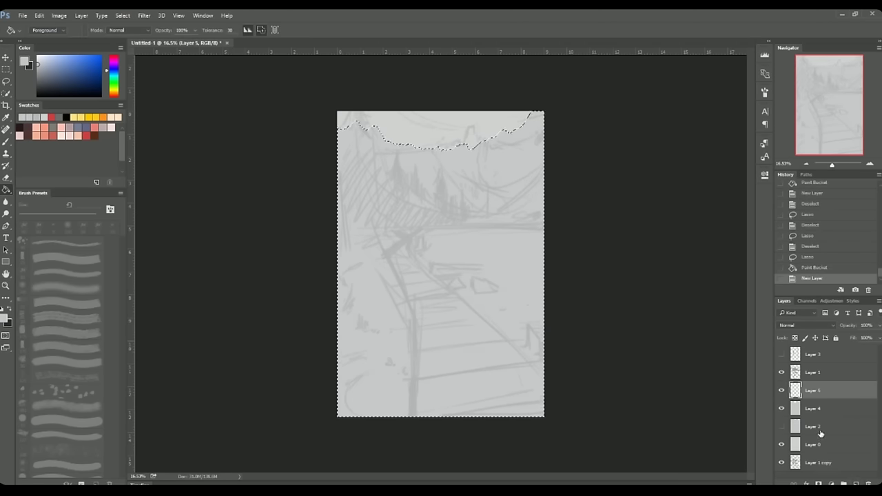
Step: Lasso the jagged mountain ridge and fill it a darker grey
key(l)
key(ctrl+d)
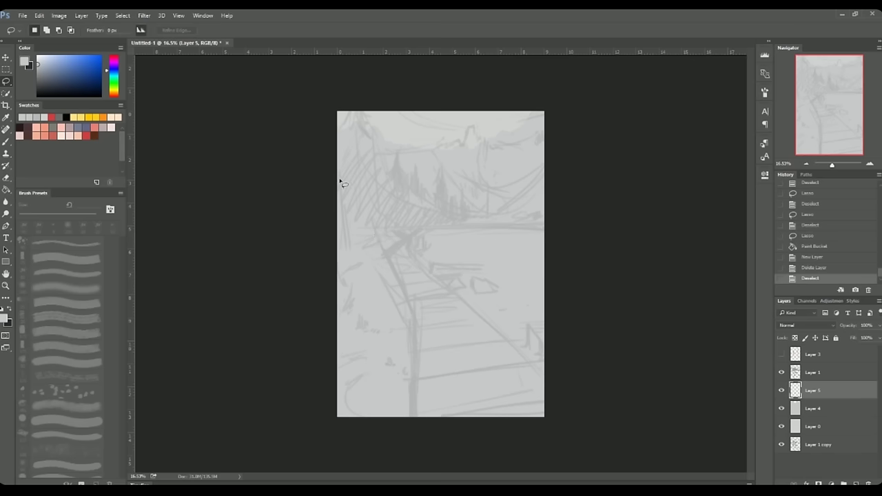
drag(339, 169, 361, 162)
mouse_move(443, 176)
mouse_down()
mouse_move(492, 173)
mouse_move(609, 234)
mouse_move(227, 310)
mouse_up()
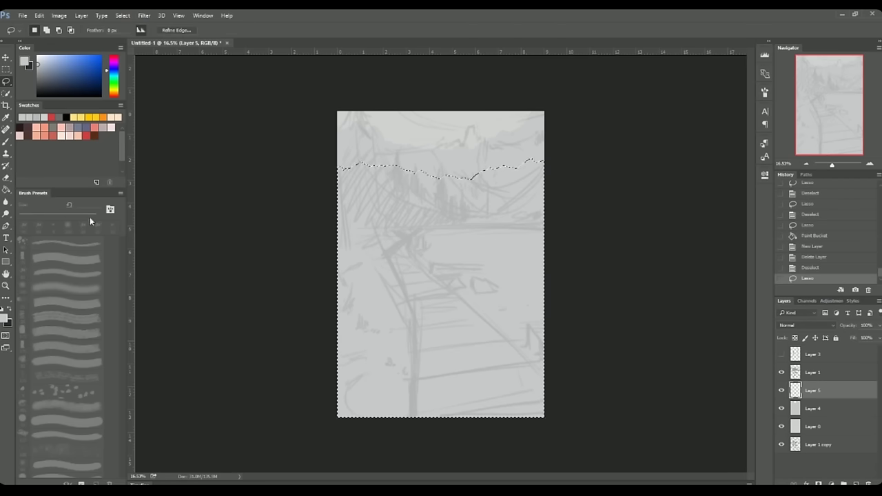
key(g)
click(429, 319)
key(ctrl+d)
key(l)
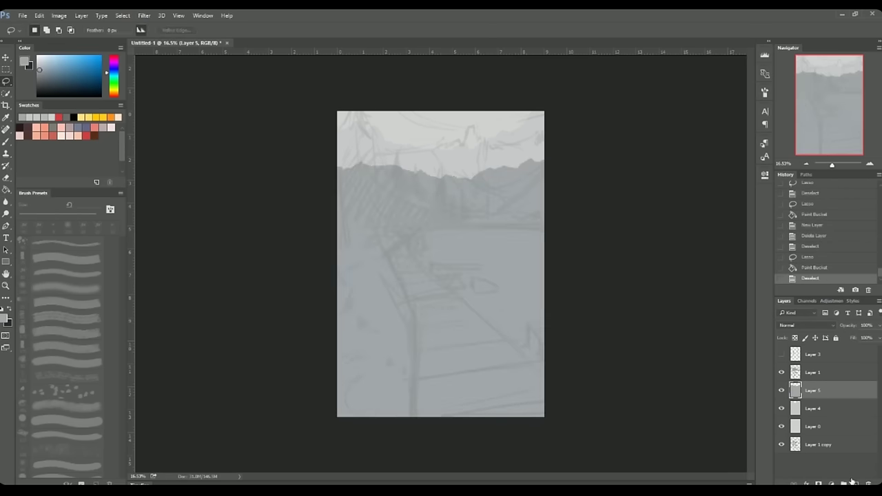
Step: On a new layer, fill the lower half of the canvas dark brown, then add empty Layer 7
key(ctrl+shift+alt+n)
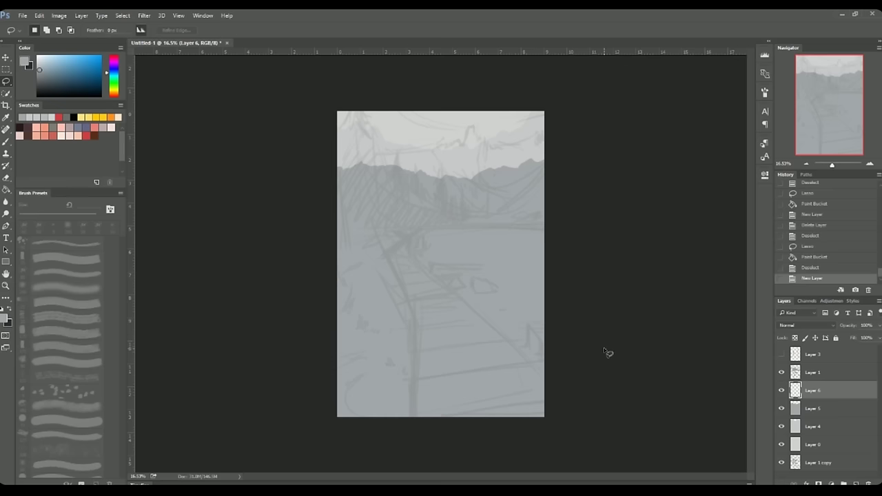
key(b)
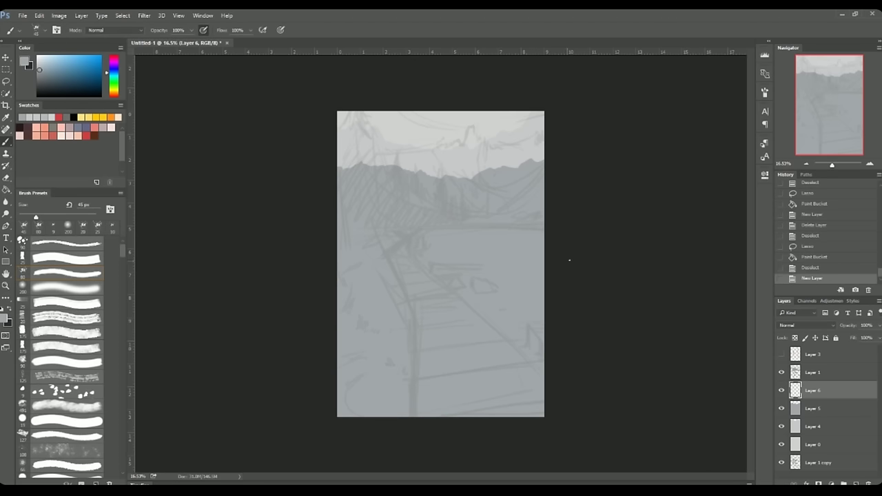
key(x)
key(m)
drag(324, 224, 555, 427)
key(g)
click(358, 338)
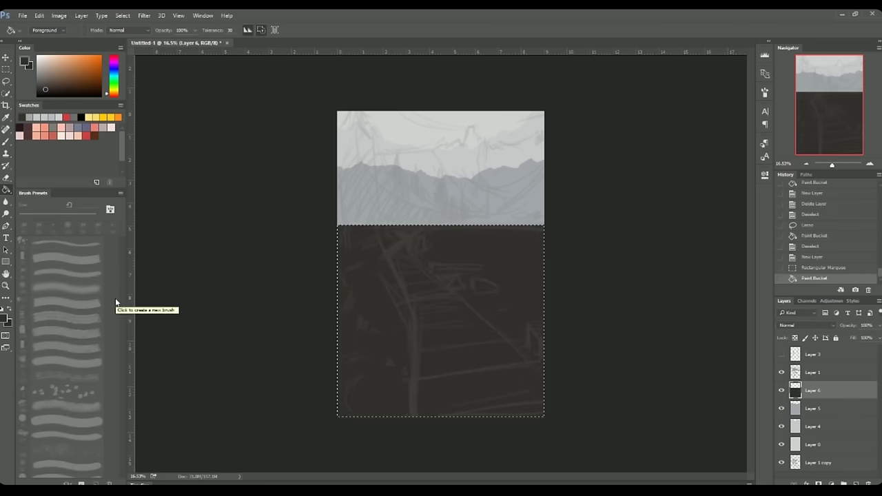
key(l)
key(ctrl+d)
key(ctrl+shift+alt+n)
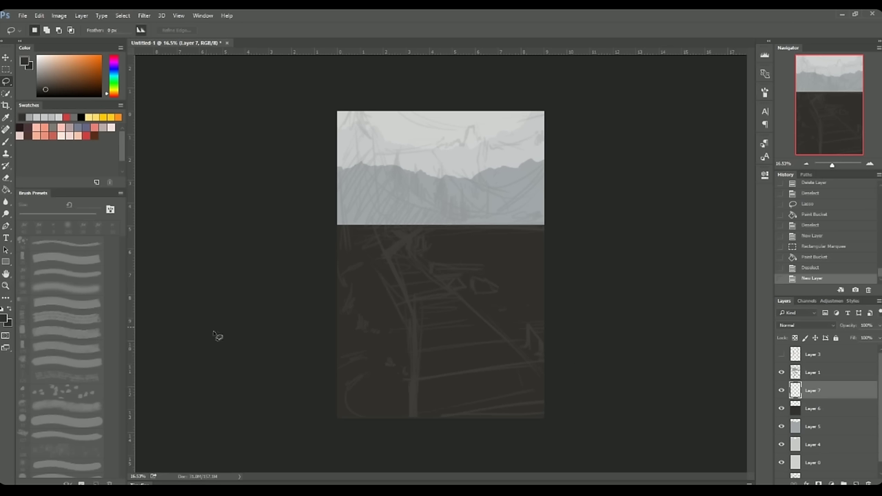
Step: Paint tall dark grey tree trunks along the left and middle horizon, enlarging the brush to 50 px
key(b)
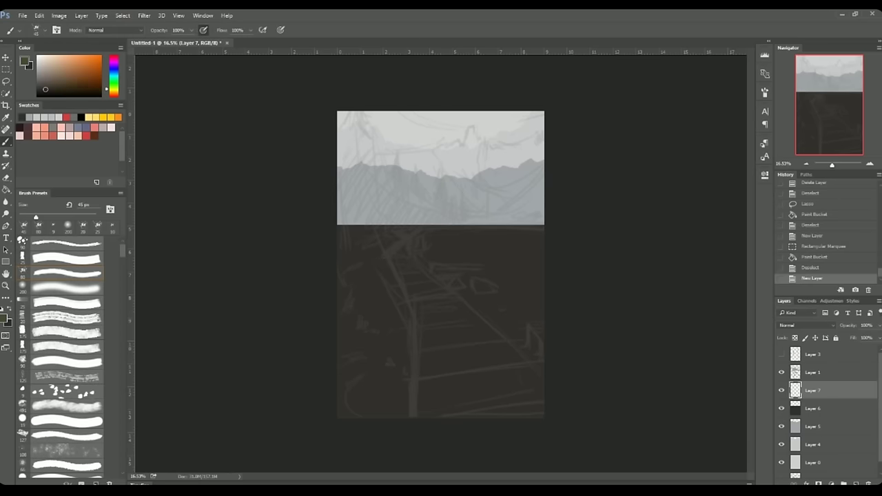
alt+click(413, 330)
drag(352, 121, 361, 225)
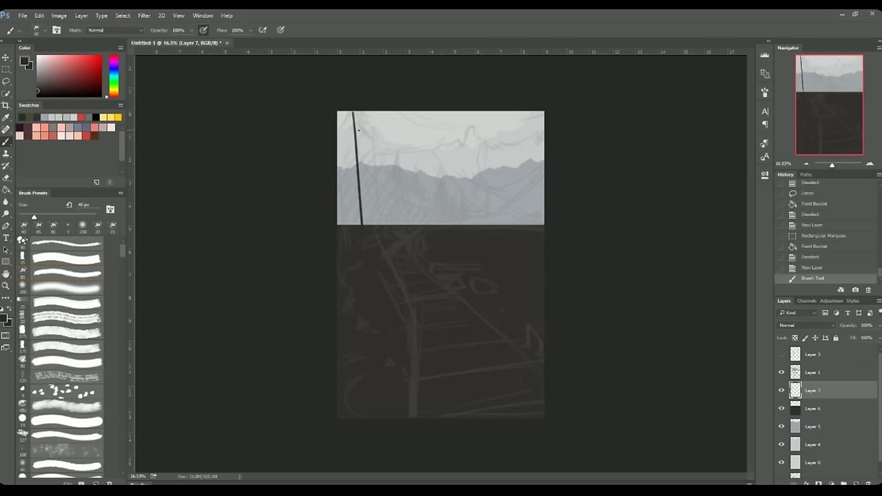
drag(369, 115, 373, 224)
drag(377, 140, 383, 225)
key(bracketright)
drag(397, 177, 401, 225)
drag(405, 193, 406, 224)
drag(416, 175, 415, 225)
drag(340, 126, 341, 225)
drag(340, 153, 341, 225)
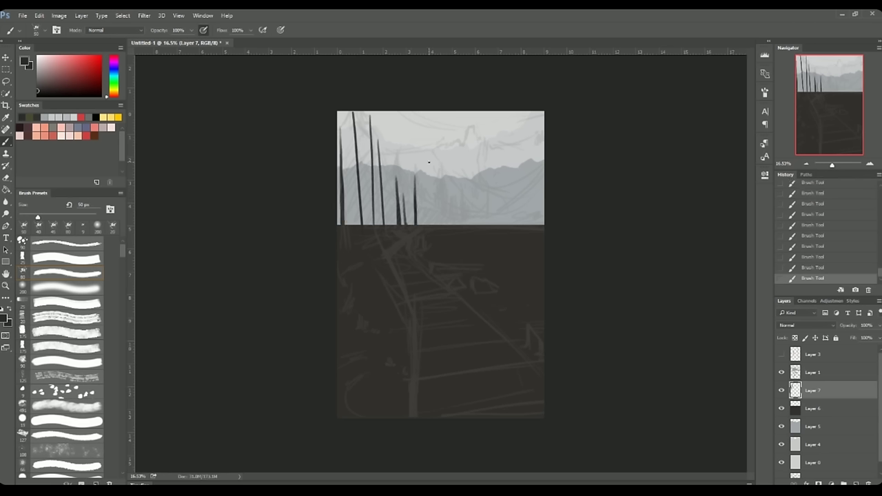
Step: Add shorter dark trunks receding to the right, with hatched dark marks at the horizon
drag(441, 202, 441, 225)
drag(445, 181, 445, 225)
drag(454, 195, 454, 225)
drag(460, 207, 461, 225)
drag(467, 216, 474, 226)
drag(430, 192, 432, 219)
mouse_move(435, 197)
mouse_down()
mouse_move(436, 224)
mouse_move(387, 206)
mouse_move(384, 173)
mouse_up()
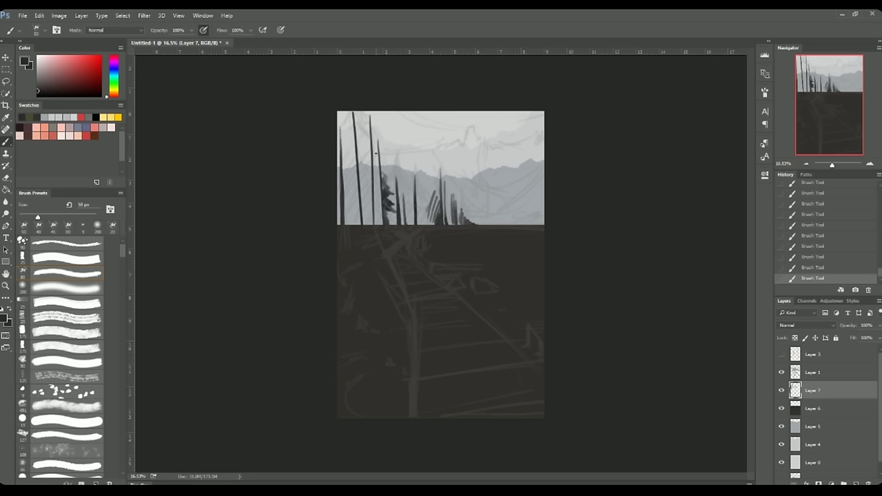
Step: Build dark pine foliage on the left trees and shape a small distant pine
key(bracketright)
mouse_move(361, 124)
mouse_down()
mouse_move(371, 134)
mouse_move(367, 160)
mouse_move(370, 147)
mouse_move(383, 161)
mouse_move(378, 178)
mouse_up()
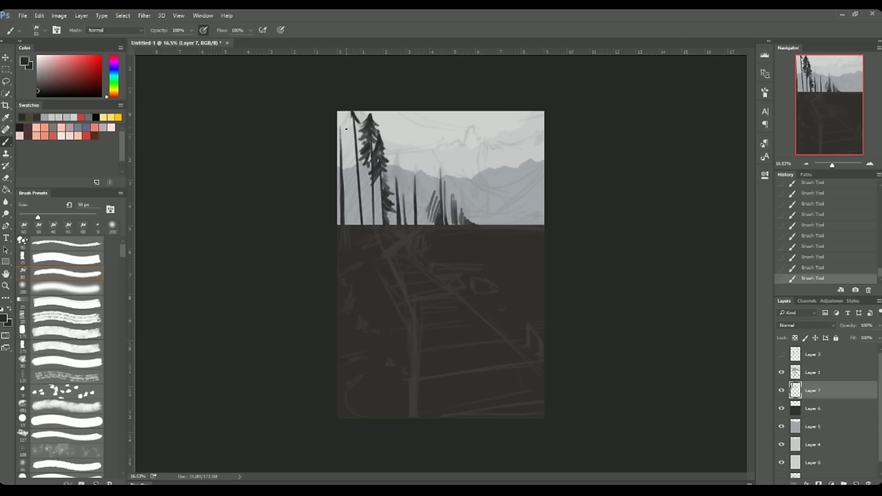
mouse_move(359, 145)
mouse_down()
mouse_move(354, 125)
mouse_move(355, 162)
mouse_up()
drag(339, 123, 345, 145)
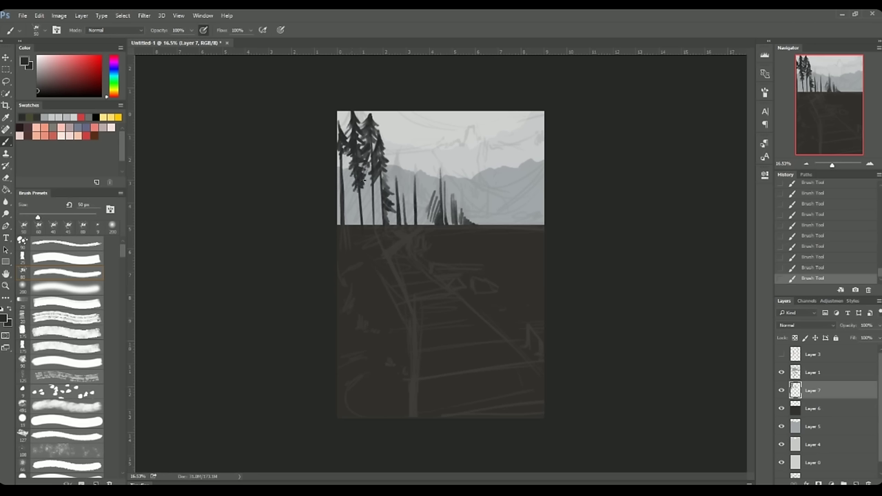
drag(363, 180, 379, 212)
drag(346, 147, 347, 205)
mouse_move(391, 167)
mouse_down()
mouse_move(390, 206)
mouse_move(395, 188)
mouse_up()
mouse_move(395, 178)
mouse_down()
mouse_move(404, 224)
mouse_move(394, 225)
mouse_up()
mouse_move(469, 215)
mouse_down()
mouse_move(476, 222)
mouse_move(471, 214)
mouse_up()
drag(470, 204, 480, 216)
Step: Undo the stray dark bush in History, then paint and erase to reshape the middle tree cluster
click(819, 247)
click(819, 225)
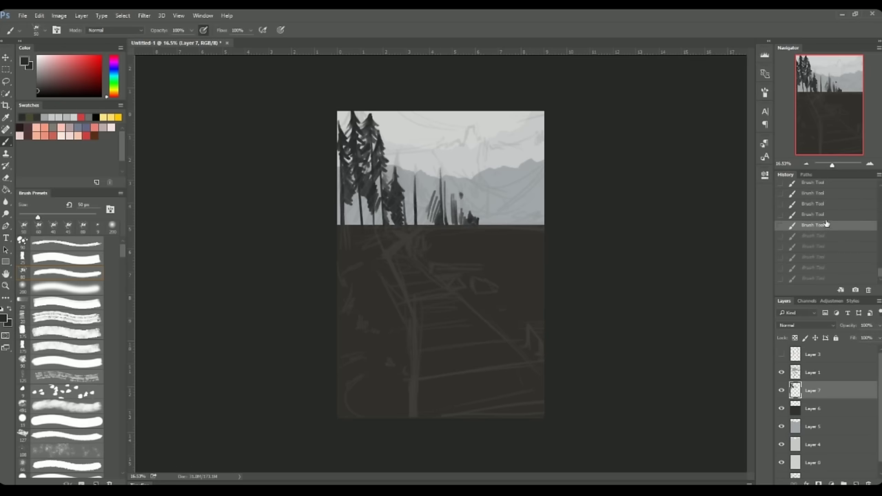
drag(438, 161, 441, 222)
key(e)
drag(437, 161, 440, 176)
drag(439, 166, 432, 199)
key(b)
mouse_move(437, 192)
mouse_down()
mouse_move(433, 206)
mouse_move(444, 195)
mouse_move(412, 195)
mouse_move(427, 214)
mouse_up()
drag(429, 180, 435, 223)
drag(445, 207, 444, 218)
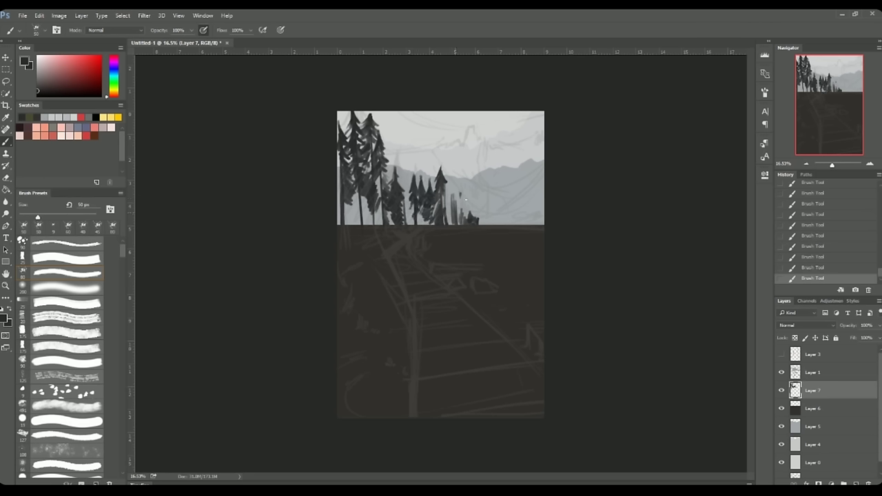
Step: Sample a dark brown, add Layer 8, and brush a light wash over the boardwalk
alt+click(526, 386)
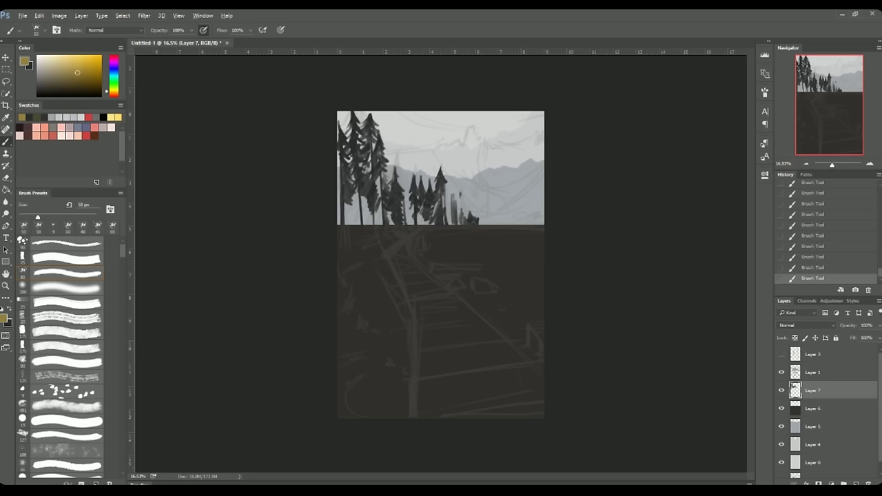
key(ctrl+shift+alt+n)
key(bracketright)
key(bracketright)
key(bracketright)
mouse_move(423, 417)
mouse_down()
mouse_move(417, 306)
mouse_move(458, 430)
mouse_move(445, 295)
mouse_move(520, 421)
mouse_up()
mouse_move(505, 321)
mouse_down()
mouse_move(445, 298)
mouse_move(563, 409)
mouse_move(466, 305)
mouse_up()
key(bracketleft)
key(bracketleft)
key(bracketleft)
key(bracketleft)
key(bracketleft)
key(bracketleft)
key(bracketleft)
key(bracketleft)
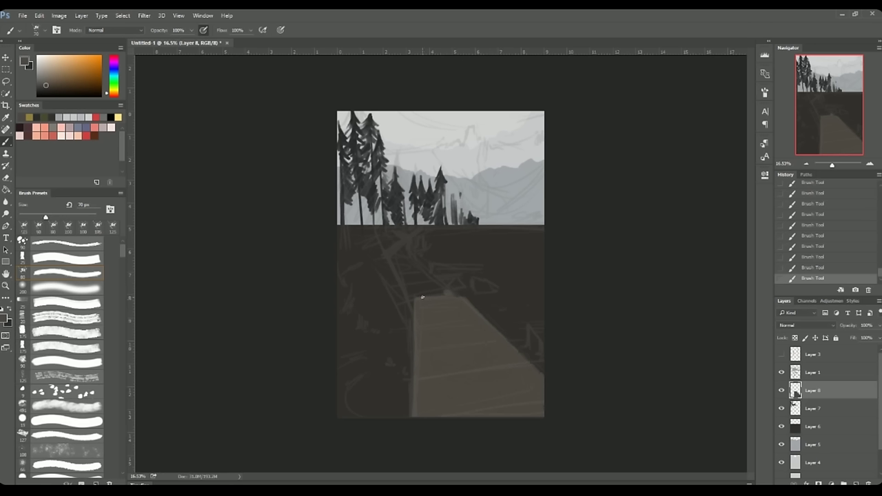
Step: Lighten the upper boardwalk and erase its left edge so the path narrows toward the horizon
mouse_move(408, 307)
mouse_down()
mouse_move(407, 281)
mouse_move(438, 295)
mouse_move(449, 282)
mouse_up()
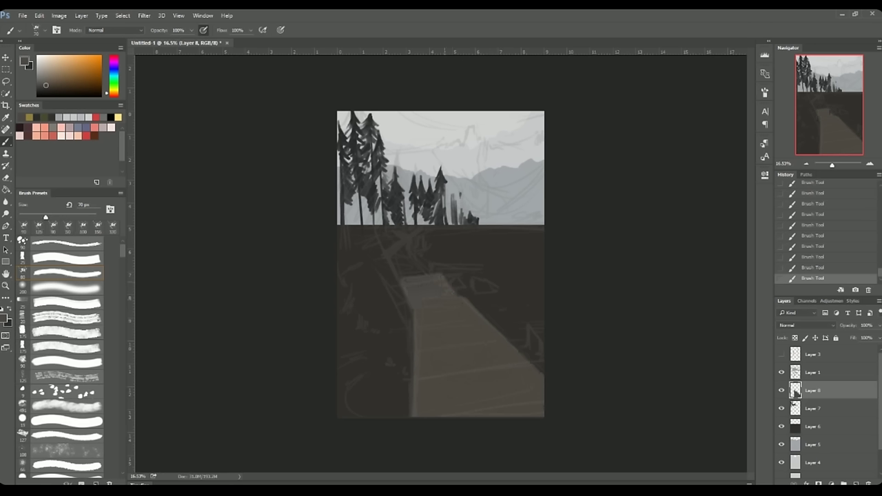
key(e)
mouse_move(388, 252)
mouse_down()
mouse_move(401, 280)
mouse_move(414, 233)
mouse_up()
key(b)
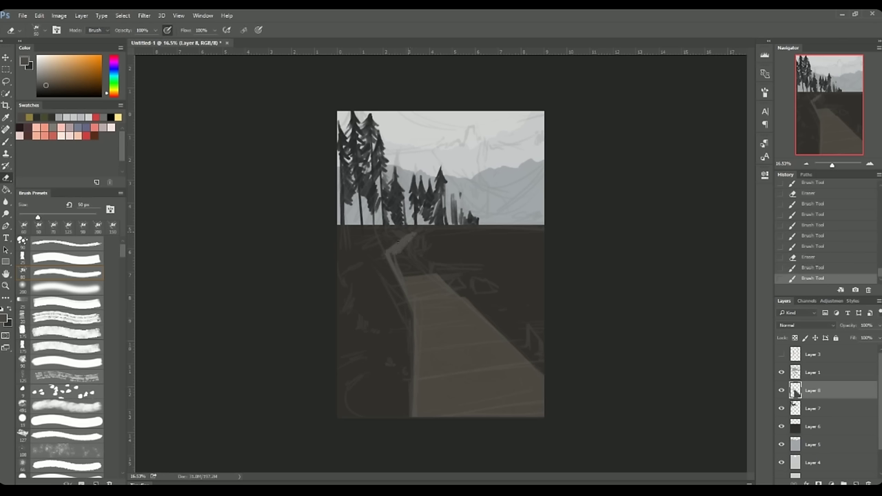
drag(400, 275, 426, 250)
key(e)
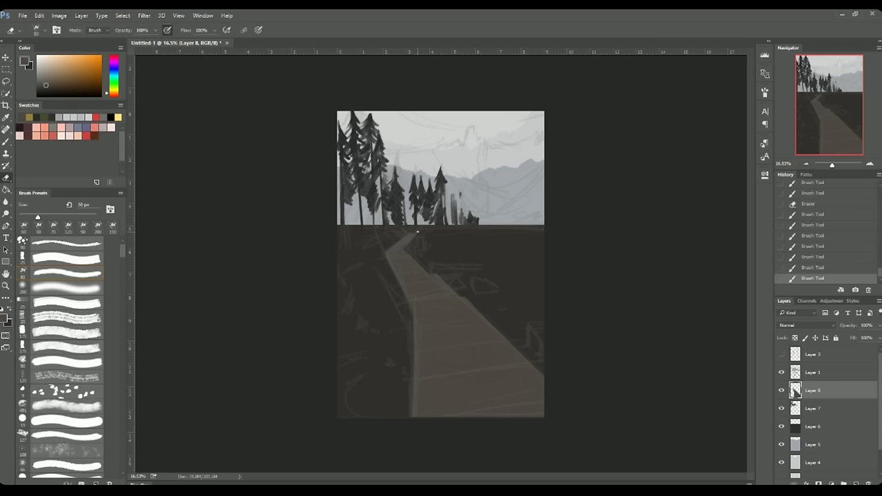
Step: Add a new Layer 9 and pick a darker painting colour
key(b)
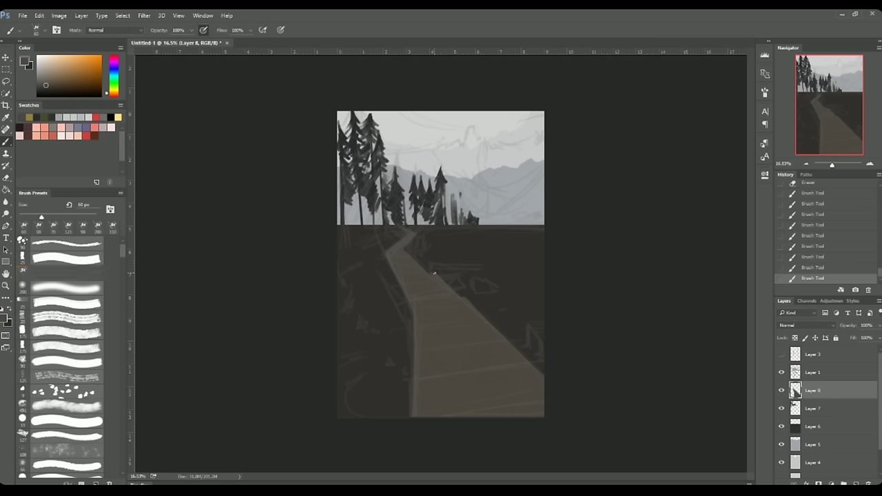
key(ctrl+shift+alt+n)
alt+click(409, 243)
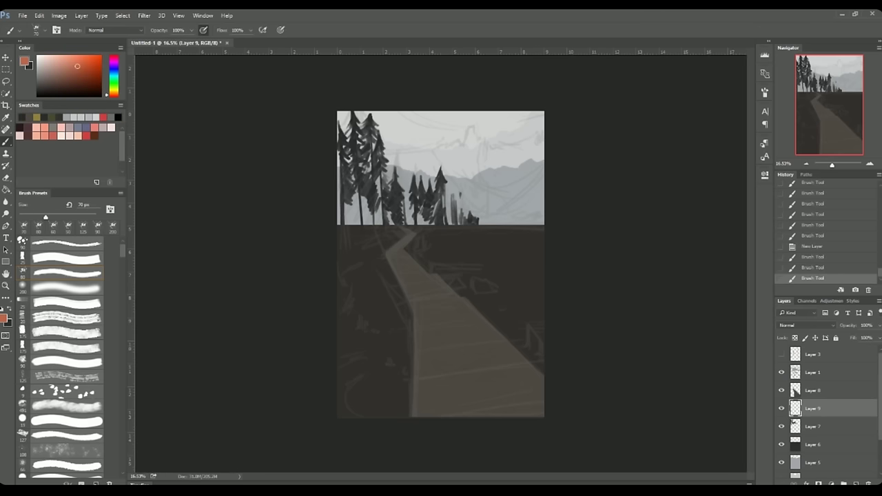
Step: Paint orange accents at the path's far end and an orange streak to its right
key(bracketleft)
click(407, 247)
drag(407, 247, 491, 226)
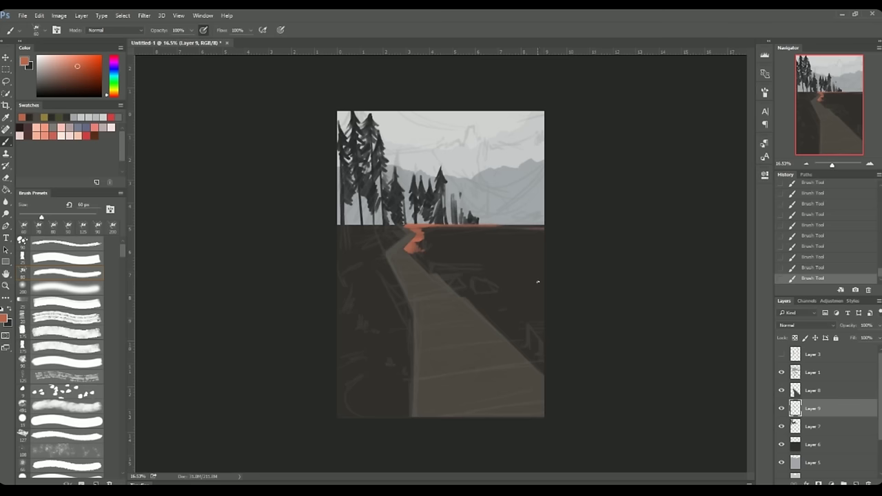
key(bracketleft)
drag(431, 267, 485, 267)
Step: Paint golden grass on both sides of the boardwalk and a grey-brown shape right of the path
mouse_move(386, 324)
mouse_down()
mouse_move(406, 297)
mouse_move(403, 345)
mouse_move(359, 348)
mouse_move(413, 324)
mouse_up()
key(bracketright)
mouse_move(545, 369)
mouse_down()
mouse_move(503, 323)
mouse_move(560, 315)
mouse_move(507, 315)
mouse_up()
alt+click(500, 297)
key(bracketleft)
key(bracketleft)
key(bracketleft)
key(bracketleft)
key(bracketleft)
key(bracketleft)
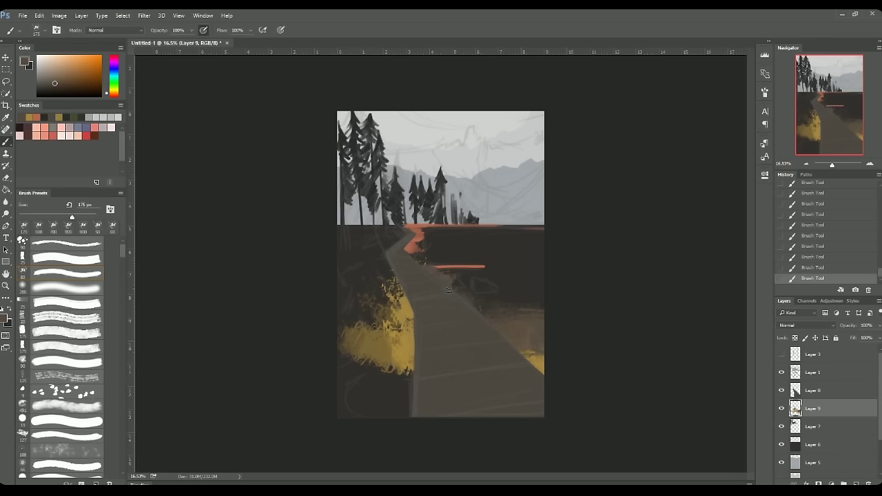
drag(473, 283, 494, 290)
key(bracketleft)
key(bracketleft)
key(bracketleft)
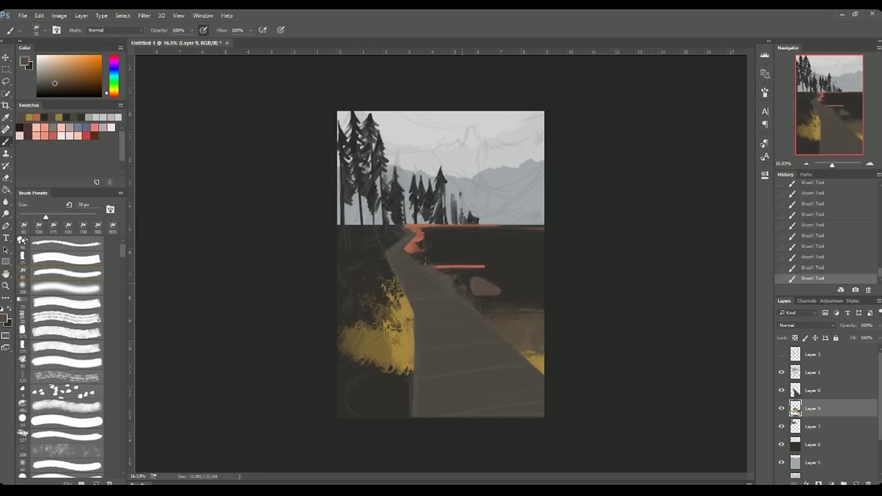
Step: Lock transparency on Layer 8 and paint a light grey-brown texture over the boardwalk
key(bracketright)
key(bracketright)
key(bracketright)
key(alt+bracketright)
key(slash)
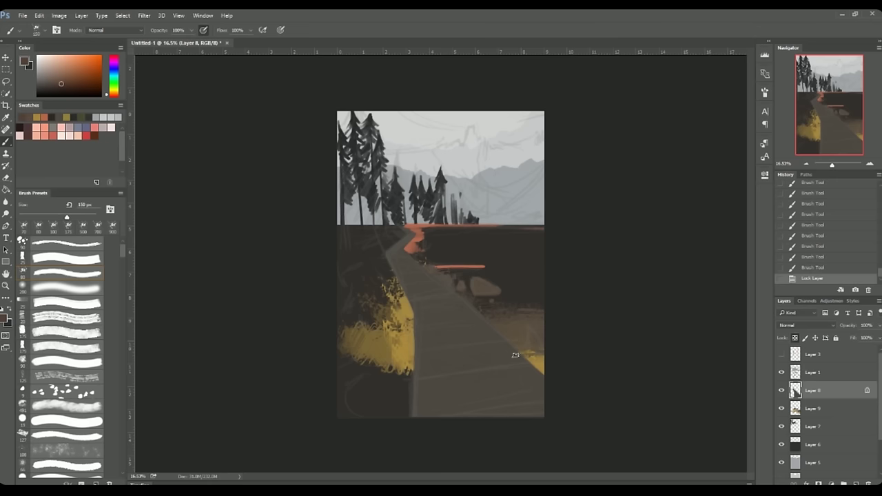
alt+click(408, 264)
drag(406, 265, 448, 303)
Step: Brush dark horizontal plank streaks across the boardwalk, then select Layer 9 and sample olive green
alt+click(350, 261)
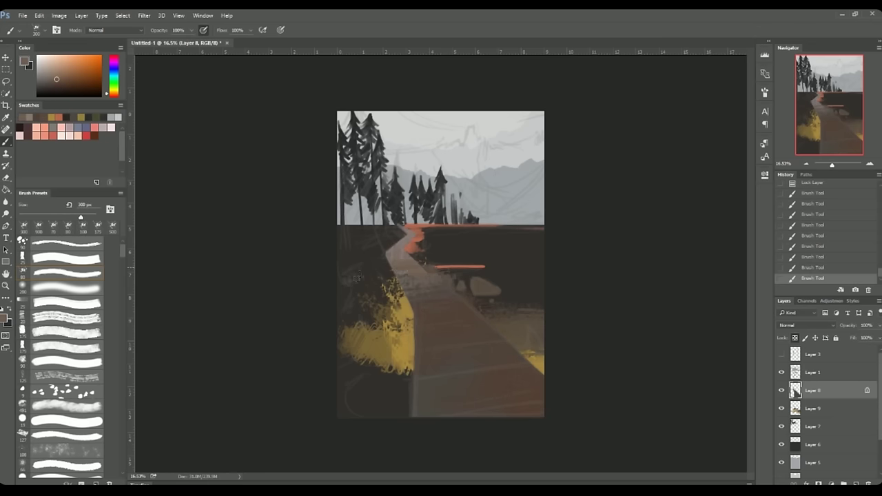
key(bracketleft)
alt+click(561, 326)
key(bracketright)
key(bracketright)
key(bracketright)
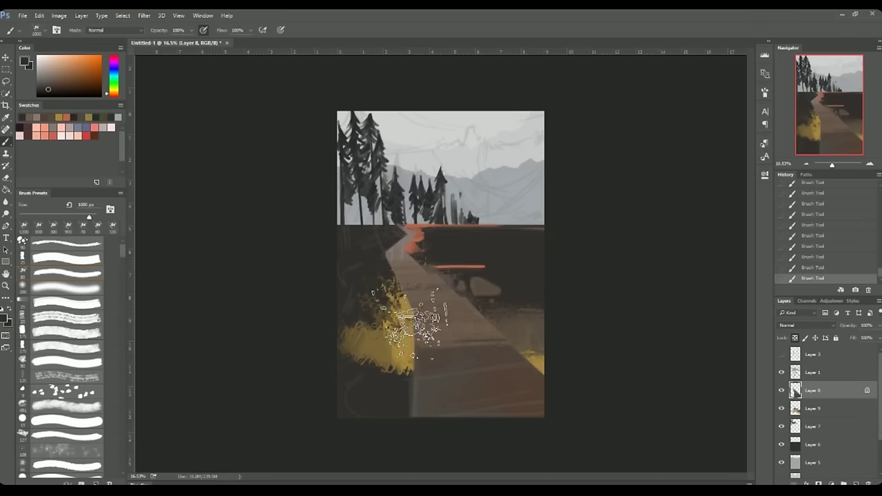
mouse_move(423, 325)
mouse_down()
mouse_move(508, 315)
mouse_move(417, 303)
mouse_up()
key(bracketleft)
key(bracketleft)
key(bracketleft)
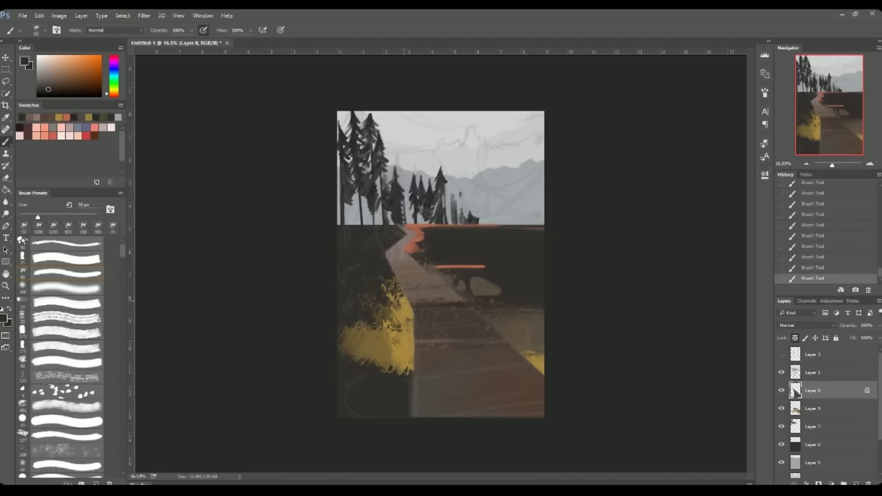
key(bracketleft)
key(bracketleft)
key(bracketleft)
key(alt+bracketleft)
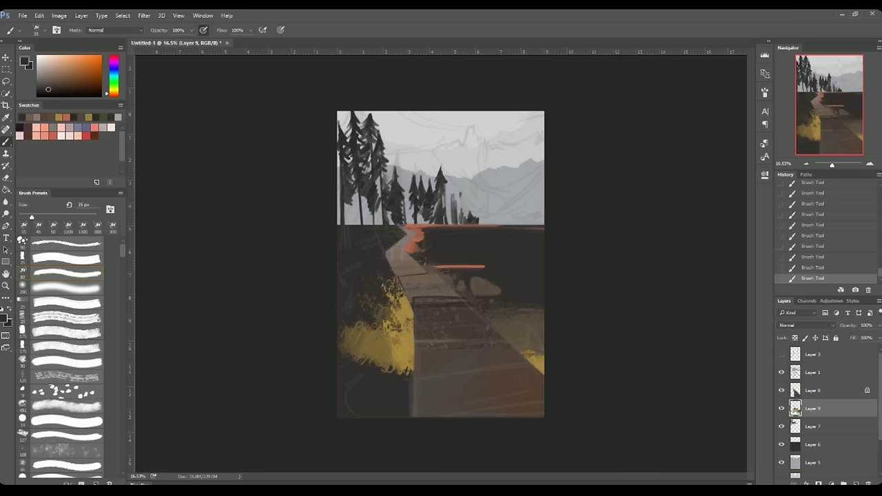
alt+click(386, 324)
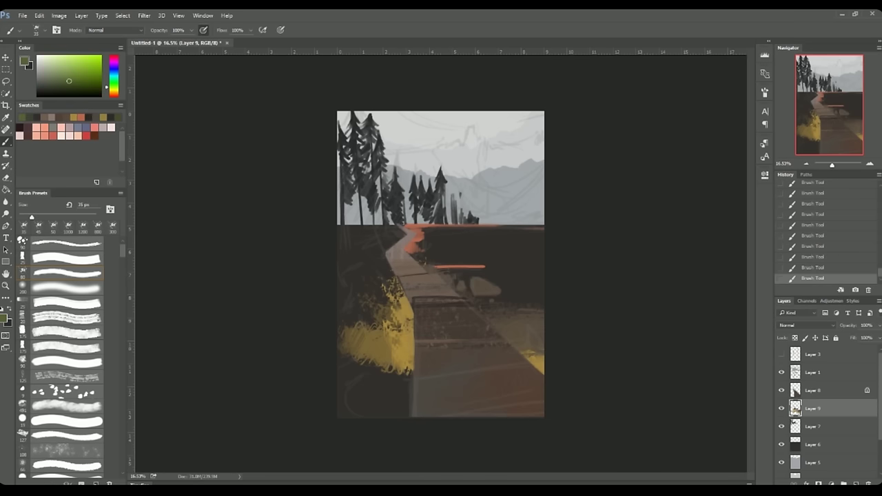
Step: On a new Layer 10, paint green foliage at the left and dark green trees along the horizon
click(855, 483)
key(ctrl+bracketright)
click(67, 272)
mouse_move(341, 237)
mouse_down()
mouse_move(368, 238)
mouse_move(363, 219)
mouse_move(438, 207)
mouse_move(486, 159)
mouse_up()
key(bracketright)
key(bracketright)
key(bracketright)
key(bracketleft)
key(bracketleft)
alt+click(417, 197)
drag(469, 206, 482, 197)
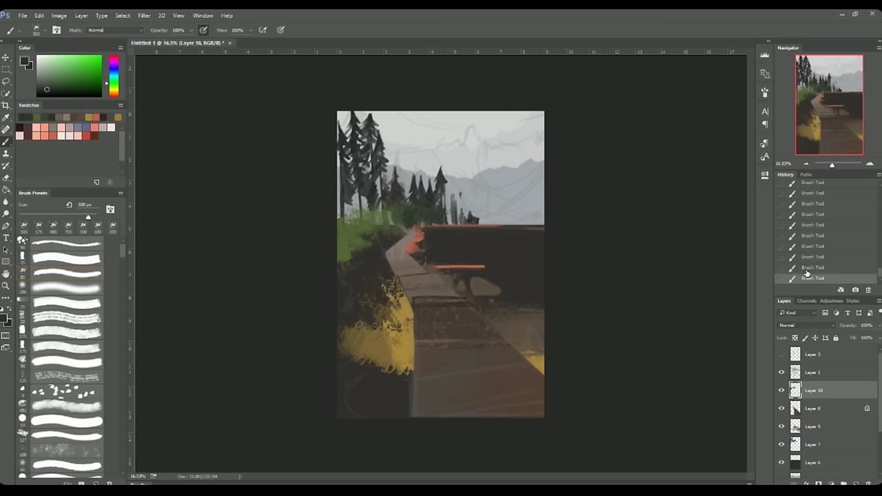
Step: Darken the left grass, then paint brown-orange along the path and bench on Layer 9
key(bracketright)
key(bracketright)
key(bracketright)
mouse_move(393, 290)
mouse_down()
mouse_move(372, 193)
mouse_move(393, 220)
mouse_up()
key(comma)
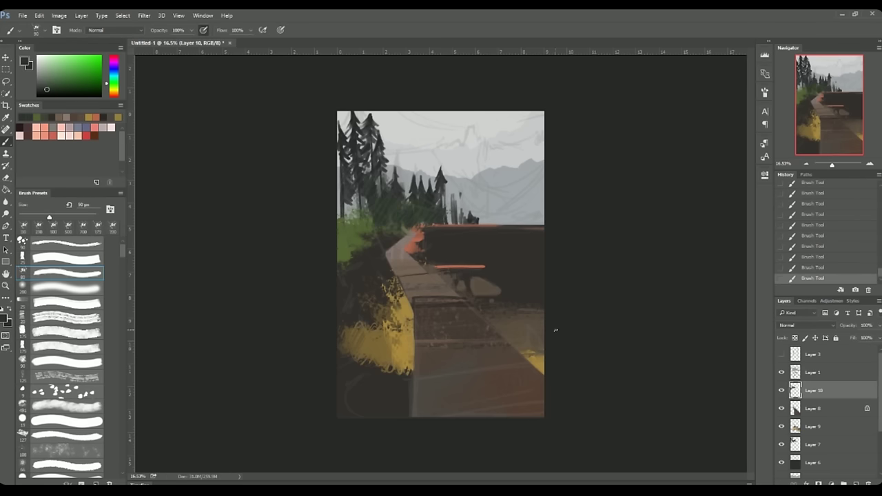
click(813, 426)
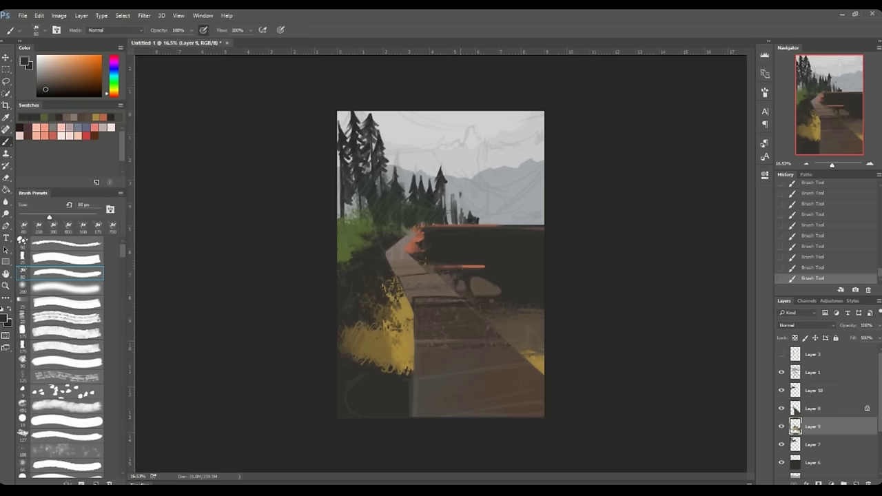
alt+click(473, 256)
mouse_move(447, 259)
mouse_down()
mouse_move(426, 267)
mouse_move(456, 277)
mouse_move(410, 238)
mouse_move(462, 262)
mouse_up()
key(bracketleft)
key(bracketleft)
key(bracketleft)
Step: Add a clipped Layer 11 and paint light grey scatter texture on the right side
click(42, 73)
click(827, 462)
key(ctrl+shift+alt+n)
right_click(828, 460)
click(795, 236)
drag(41, 217, 89, 216)
drag(496, 227, 523, 181)
mouse_move(482, 206)
mouse_down()
mouse_move(445, 220)
mouse_move(496, 242)
mouse_move(493, 268)
mouse_move(482, 241)
mouse_move(476, 304)
mouse_up()
key(bracketleft)
key(bracketleft)
key(bracketleft)
Step: Pick a dark colour, add another layer, and hide the Layer 1 sketch lines
alt+click(482, 234)
key(bracketleft)
key(bracketleft)
key(bracketleft)
click(813, 372)
key(ctrl+shift+alt+n)
click(781, 389)
click(809, 395)
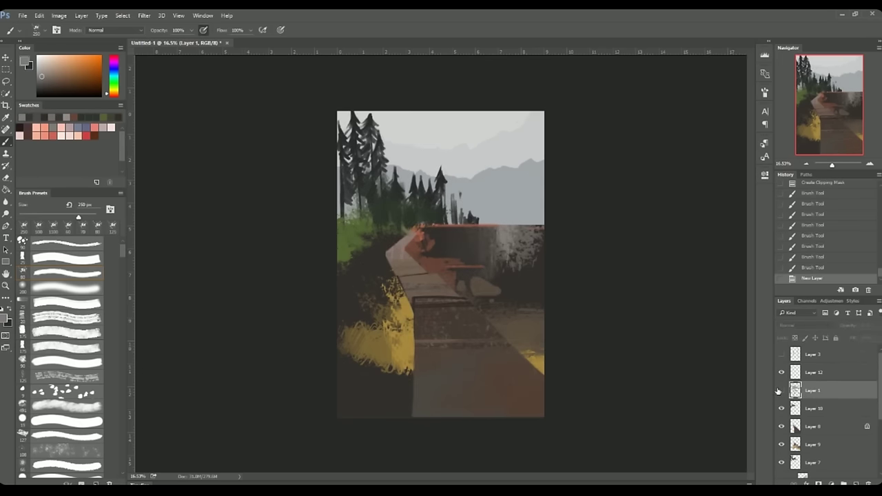
Step: On Layer 9, paint reddish and brown strokes left of the path with sampled colours
click(813, 444)
drag(379, 307, 407, 289)
alt+click(401, 282)
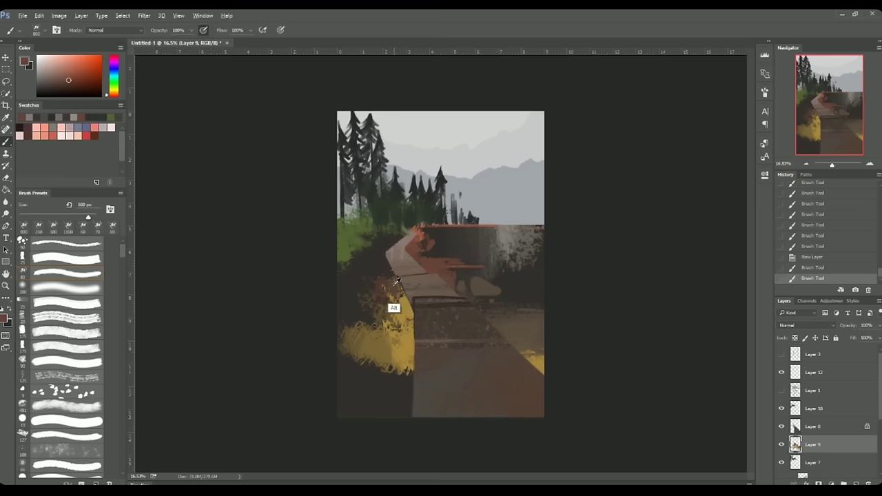
alt+click(394, 236)
drag(385, 248, 399, 241)
key(bracketleft)
key(bracketleft)
key(bracketleft)
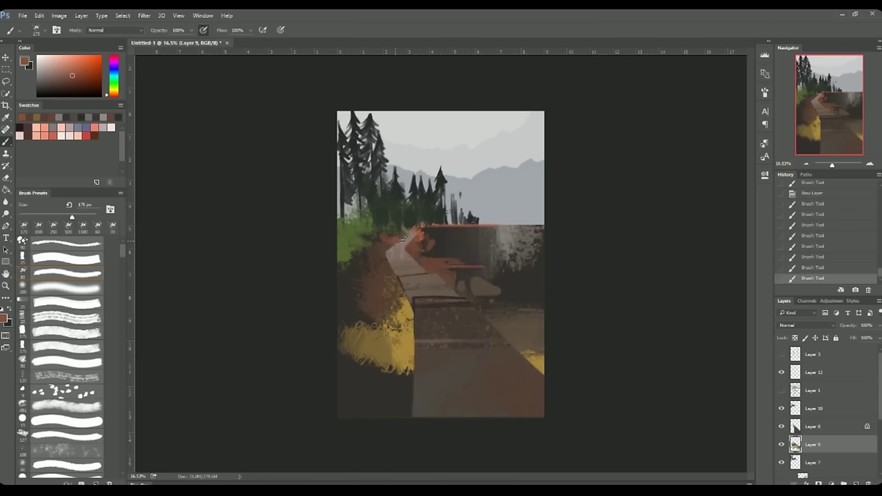
key(bracketleft)
key(bracketleft)
key(bracketleft)
alt+click(369, 243)
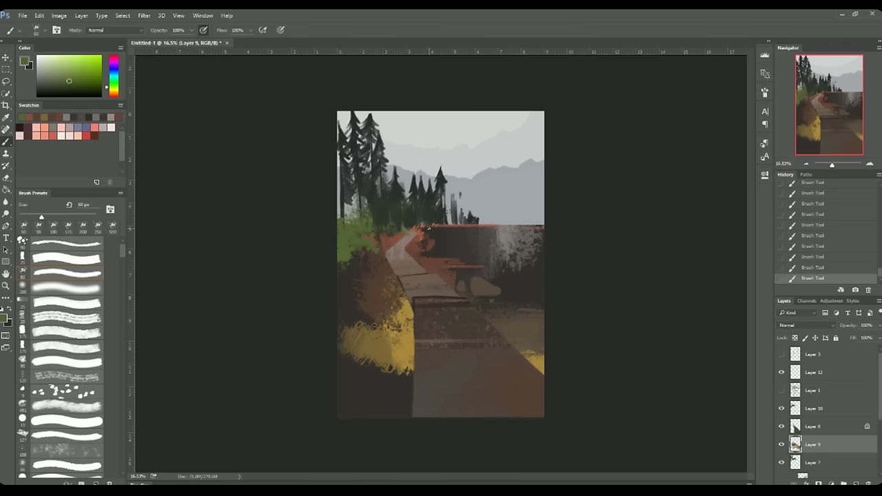
Step: Paint near-black tree strokes near the horizon, resampling dark greens and reddish-brown
alt+click(429, 227)
mouse_move(448, 196)
mouse_down()
mouse_move(455, 225)
mouse_move(465, 225)
mouse_up()
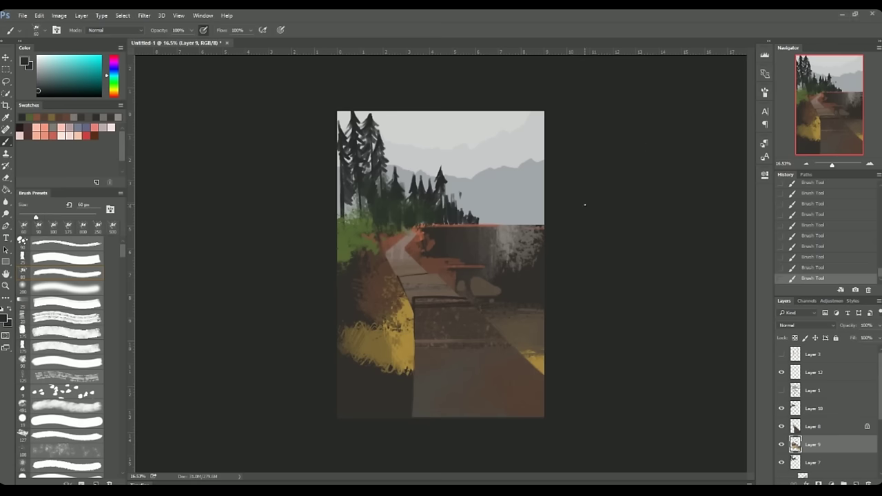
key(bracketleft)
key(bracketleft)
key(bracketleft)
alt+click(431, 217)
key(bracketright)
key(bracketleft)
key(bracketleft)
key(bracketleft)
alt+click(448, 228)
key(bracketleft)
alt+click(413, 235)
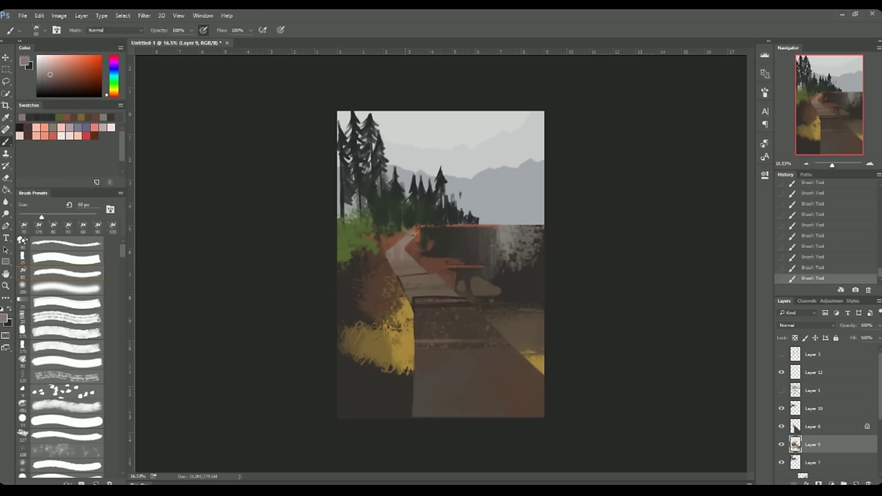
Step: Paint near-black green shadows over the lower-left foreground grass, then add empty Layer 13
alt+click(341, 399)
key(bracketright)
key(bracketright)
drag(341, 338, 341, 413)
key(bracketright)
key(bracketright)
mouse_move(413, 413)
mouse_down()
mouse_move(414, 357)
mouse_move(393, 413)
mouse_up()
key(bracketright)
key(bracketright)
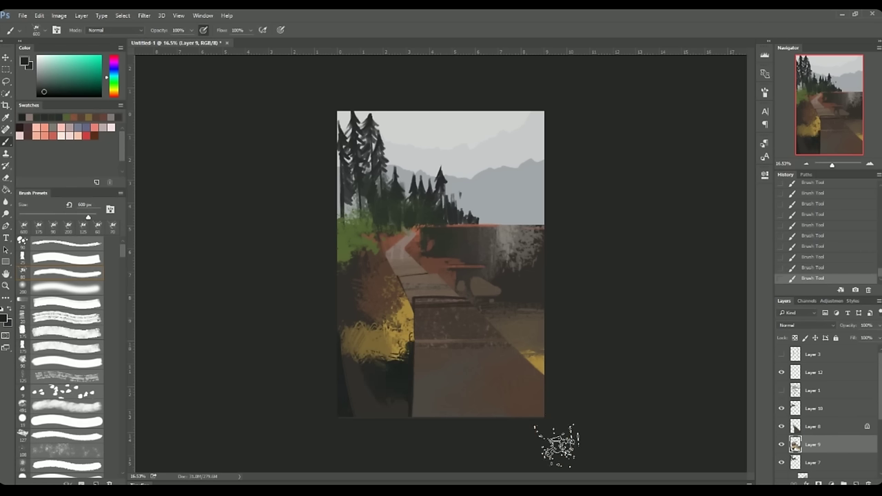
key(ctrl+shift+alt+n)
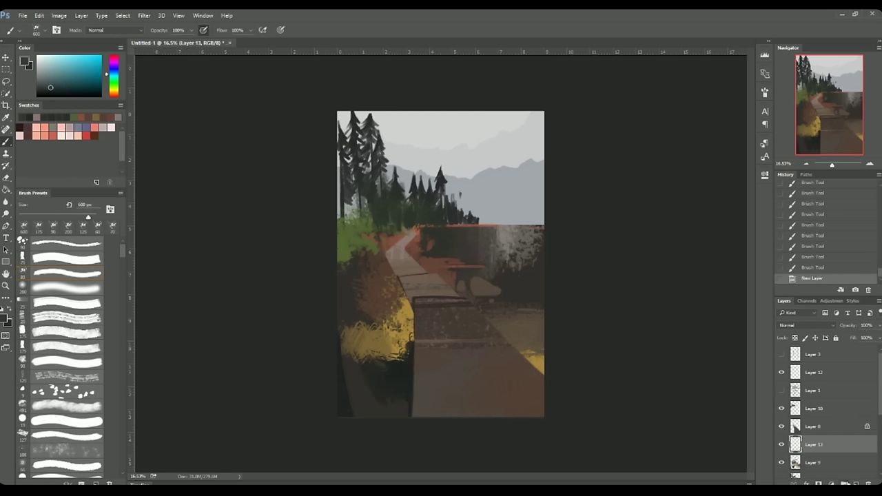
Step: Paint dark blue-grey mountains on the right horizon beside the tall tree
key(bracketleft)
key(bracketleft)
key(bracketleft)
mouse_move(503, 193)
mouse_down()
mouse_move(518, 195)
mouse_move(537, 171)
mouse_move(503, 210)
mouse_move(541, 193)
mouse_up()
key(bracketleft)
key(bracketleft)
key(bracketleft)
key(bracketleft)
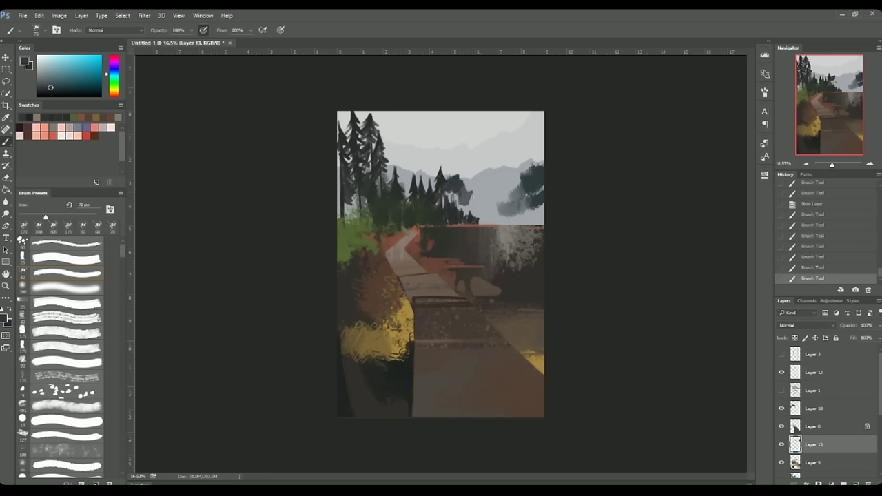
mouse_move(452, 180)
mouse_down()
mouse_move(484, 201)
mouse_move(510, 186)
mouse_move(503, 153)
mouse_up()
key(bracketright)
key(bracketright)
key(bracketright)
drag(482, 193, 497, 176)
key(bracketleft)
key(bracketleft)
key(bracketleft)
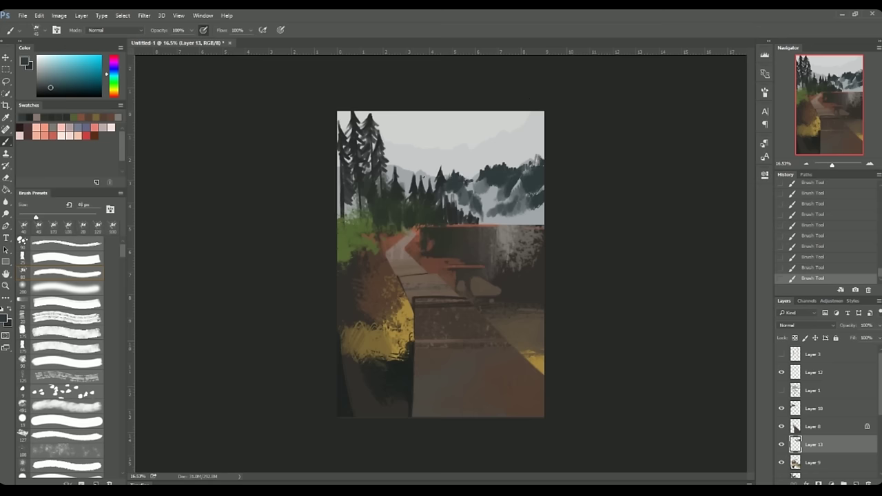
Step: Lower Layer 13 opacity to about 83% and add light grey snow patches
click(875, 325)
drag(875, 339, 866, 339)
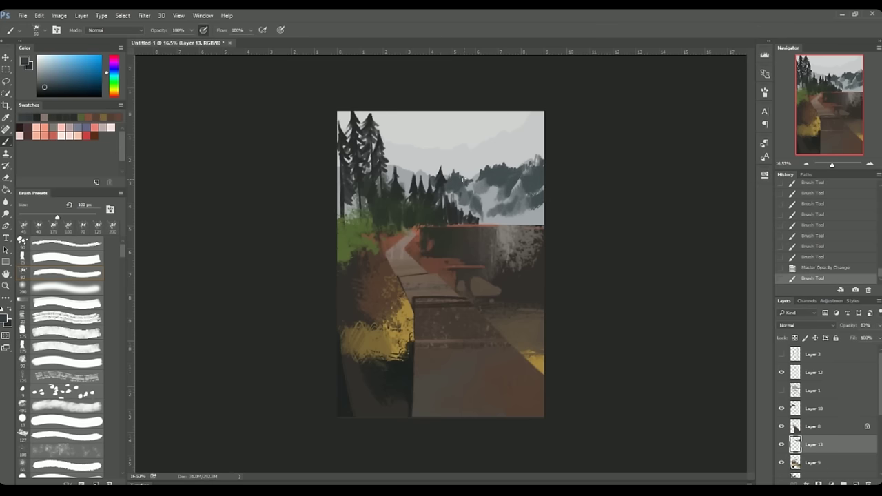
alt+click(470, 185)
drag(462, 183, 503, 174)
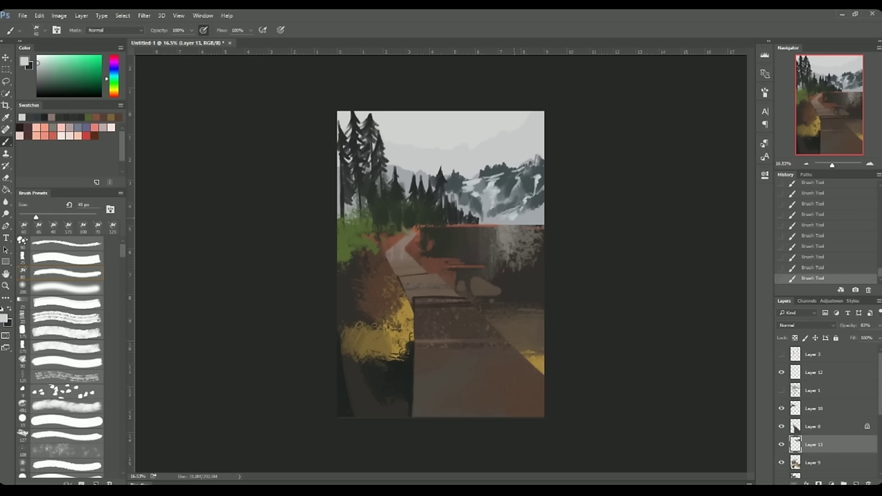
Step: Extend the reddish-brown tree line rightward and darken the mountains near the right edge
key(x)
drag(463, 215, 480, 220)
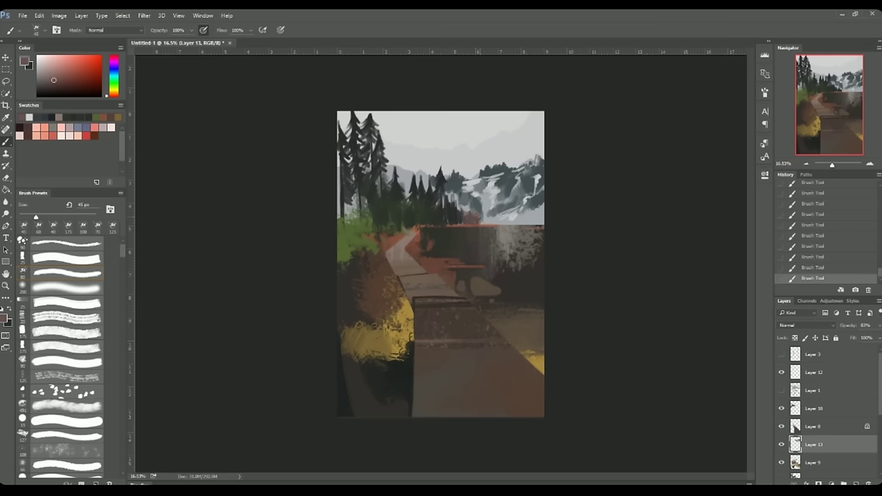
alt+click(482, 241)
alt+click(470, 208)
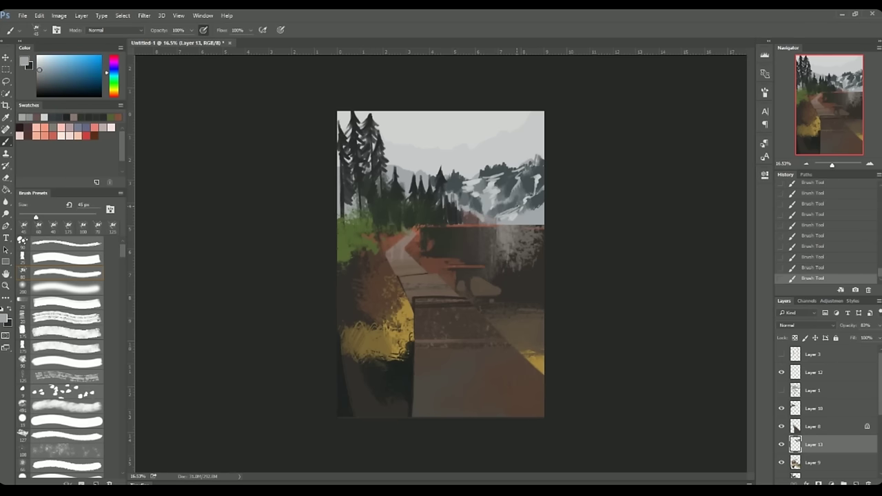
alt+click(372, 386)
mouse_move(528, 214)
mouse_down()
mouse_move(542, 221)
mouse_move(504, 210)
mouse_up()
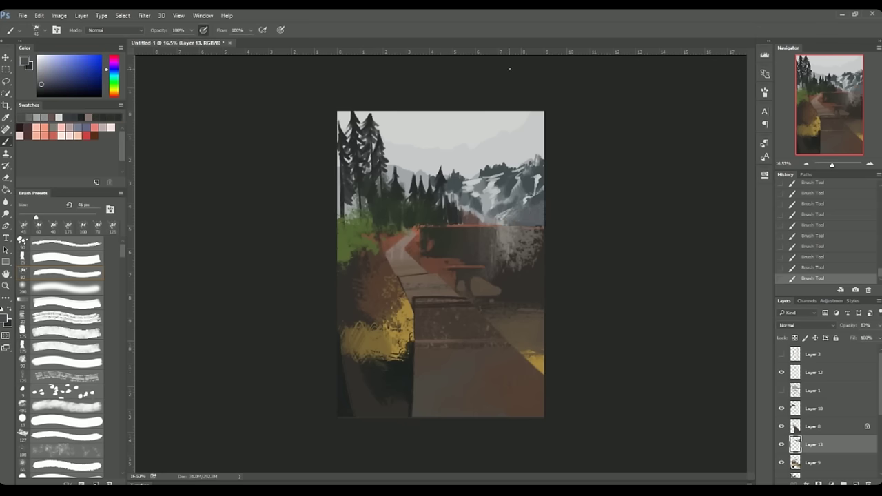
alt+click(441, 201)
Step: Switch to Layer 10 and sample dark and medium greens with a textured brush
alt+click(348, 155)
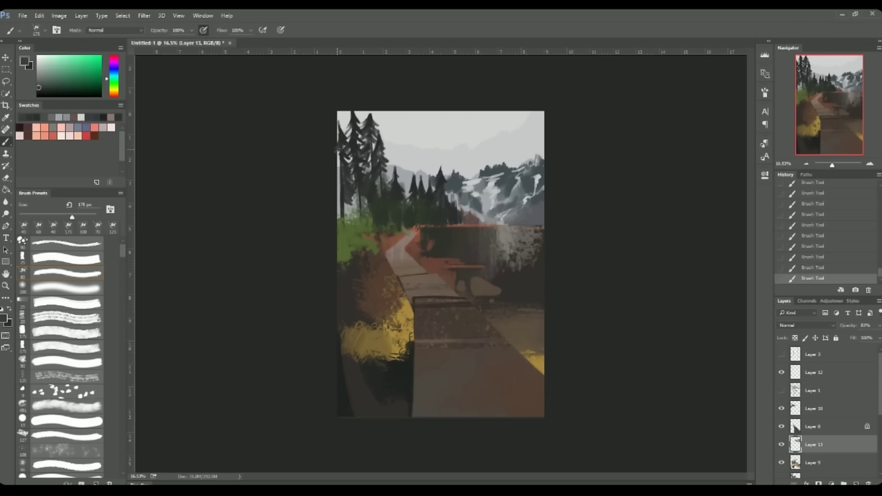
alt+click(348, 203)
key(alt+bracketright)
key(alt+bracketright)
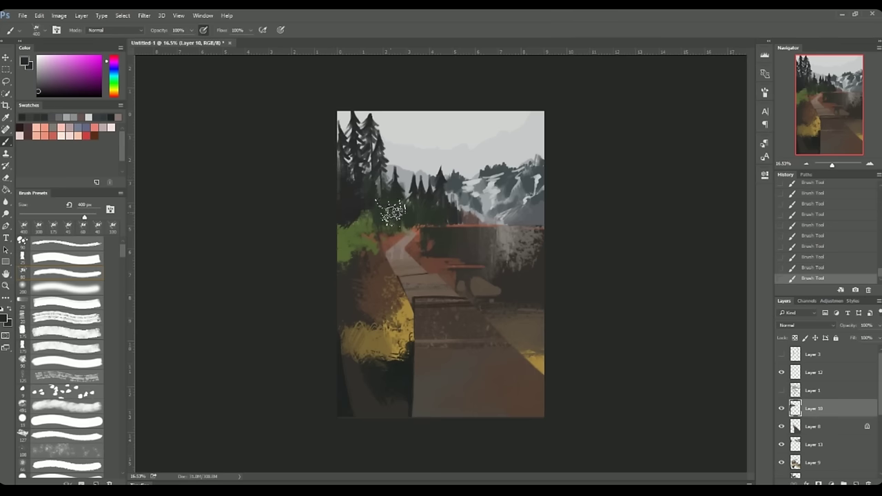
key(bracketright)
key(bracketright)
key(bracketright)
alt+click(362, 200)
key(bracketleft)
key(bracketleft)
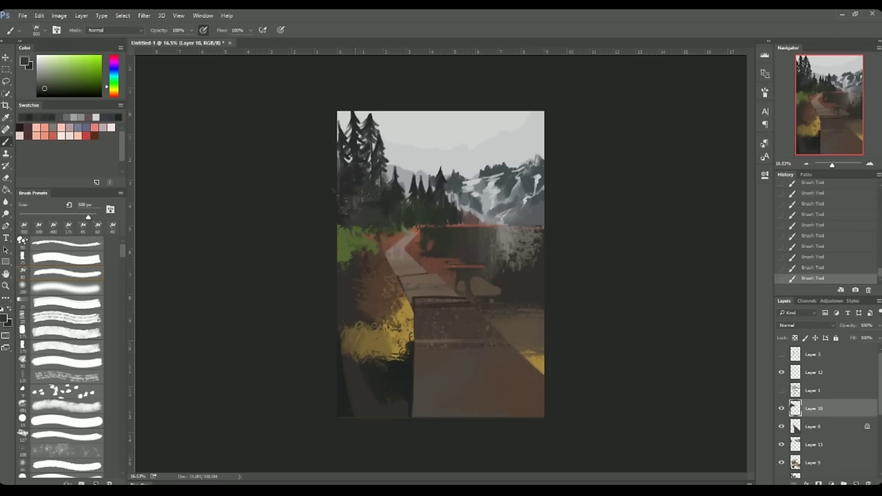
alt+click(406, 222)
Step: Add dark olive green foliage along the left tree line with a 40 px brush
key(period)
key(bracketleft)
key(bracketleft)
key(bracketleft)
alt+click(364, 191)
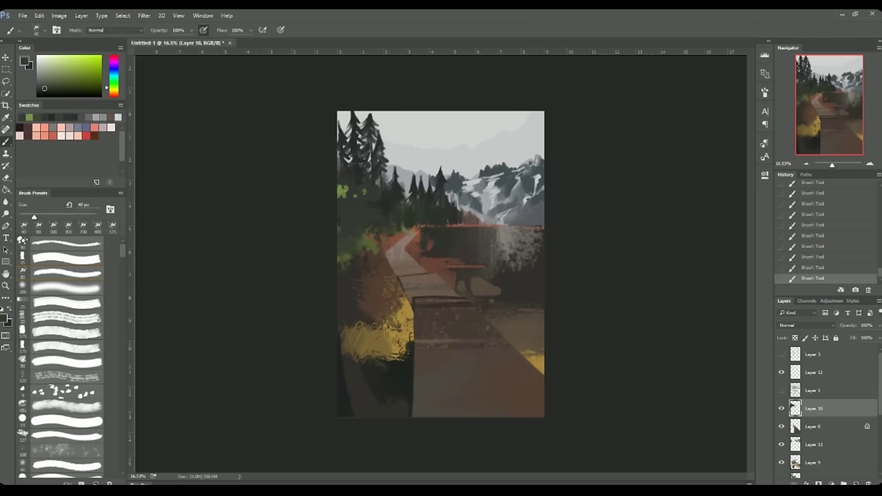
alt+click(366, 207)
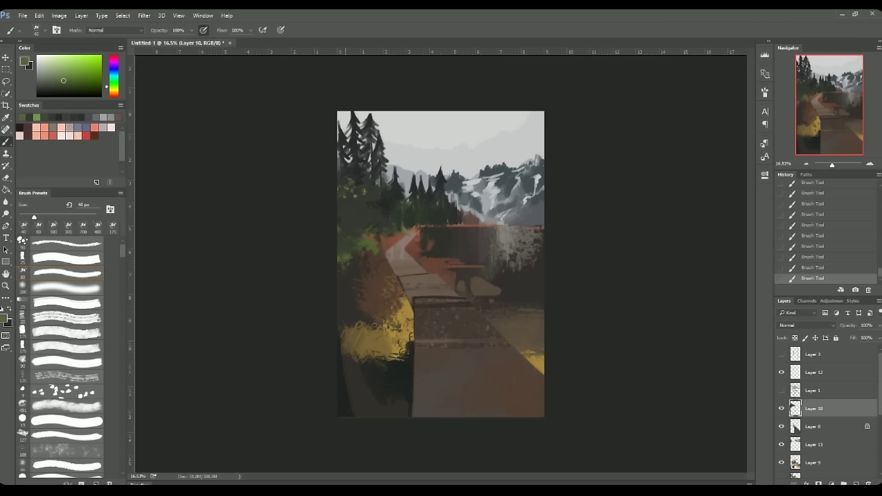
alt+click(377, 189)
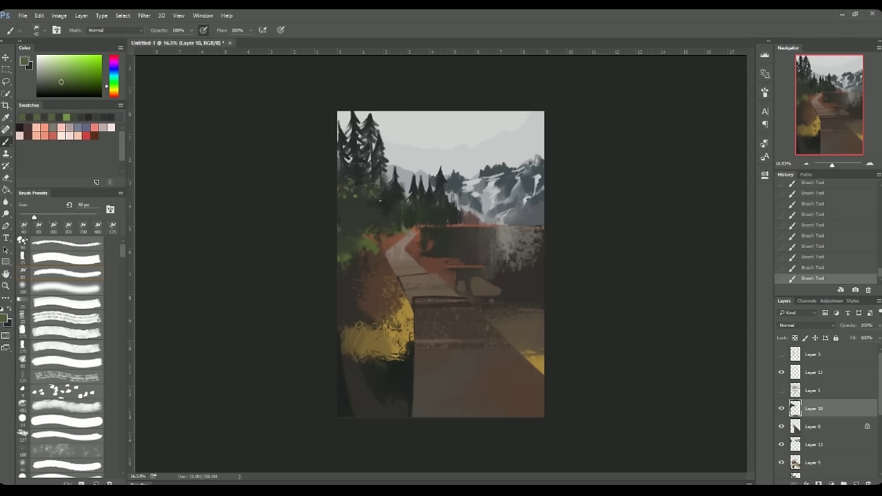
alt+click(496, 159)
key(bracketright)
key(bracketright)
key(bracketright)
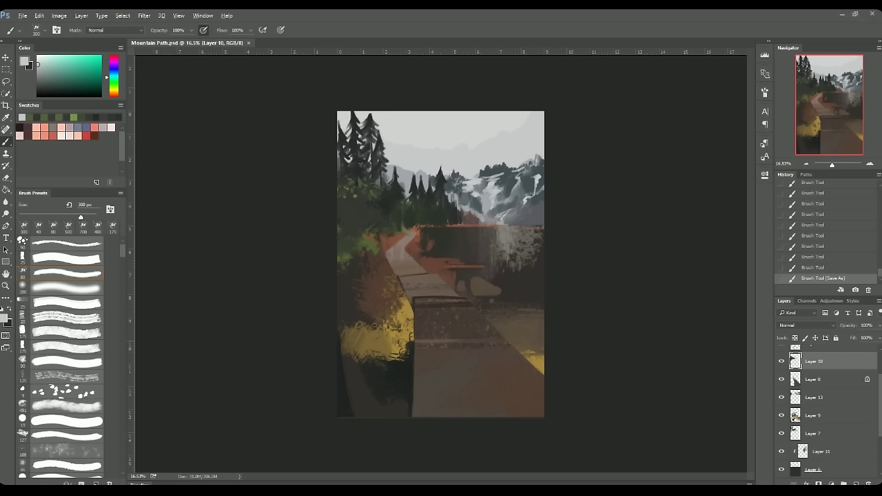
Step: Paint thin dark trees along the far shore
click(669, 325)
mouse_move(443, 195)
mouse_down()
mouse_move(444, 222)
mouse_move(416, 199)
mouse_move(435, 228)
mouse_up()
key(bracketleft)
key(bracketleft)
key(bracketright)
drag(435, 198, 436, 203)
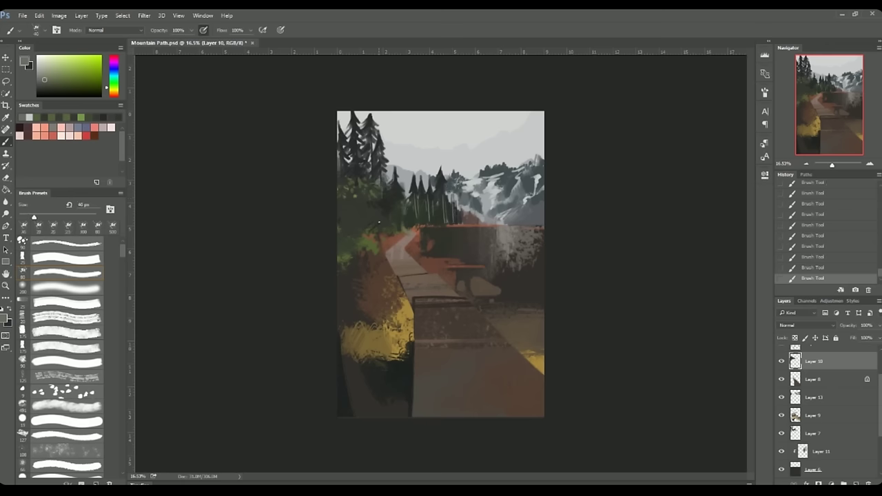
alt+click(426, 204)
key(bracketleft)
Step: Paint mountain reflections in the lake with sampled greys, greens and browns
alt+click(446, 207)
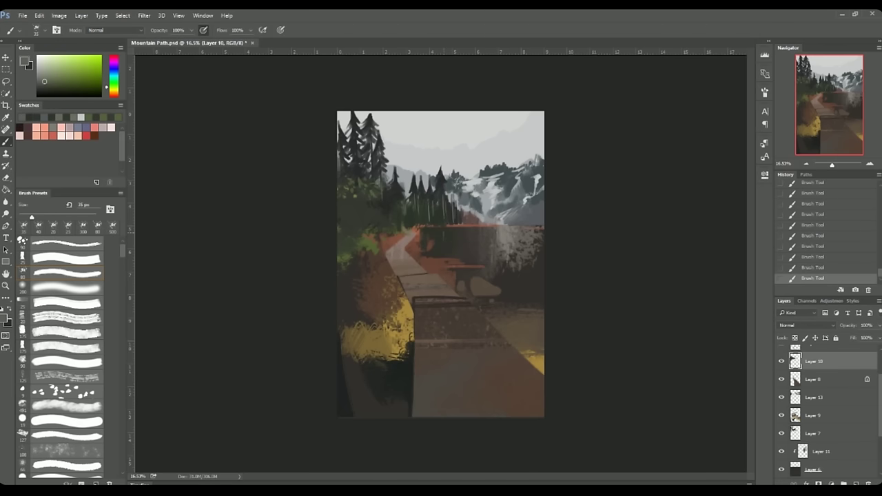
alt+click(525, 222)
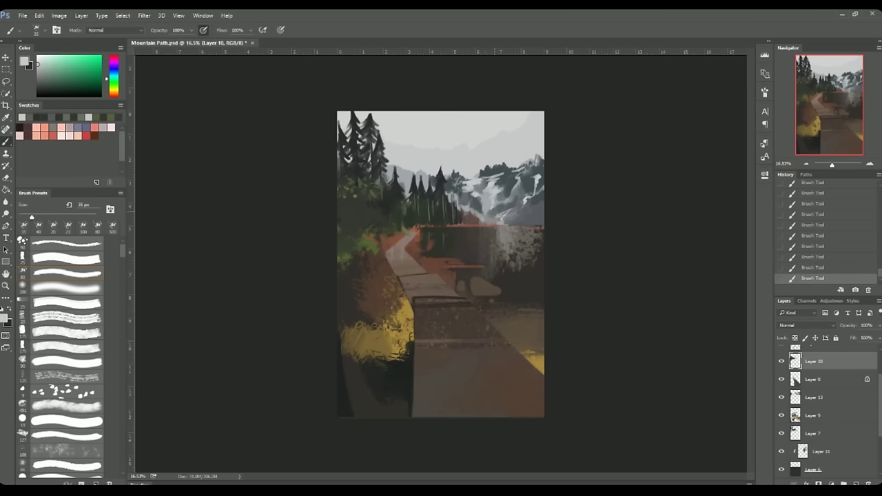
alt+click(482, 216)
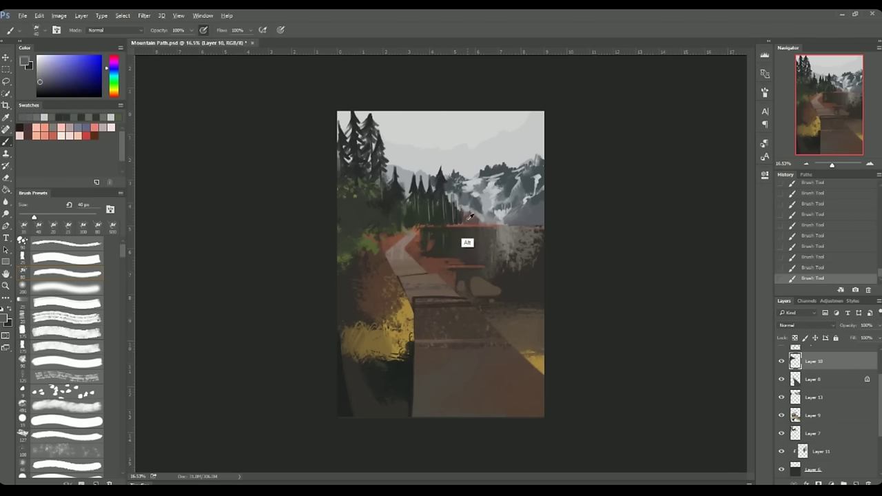
key(bracketright)
key(bracketright)
key(bracketright)
alt+click(500, 237)
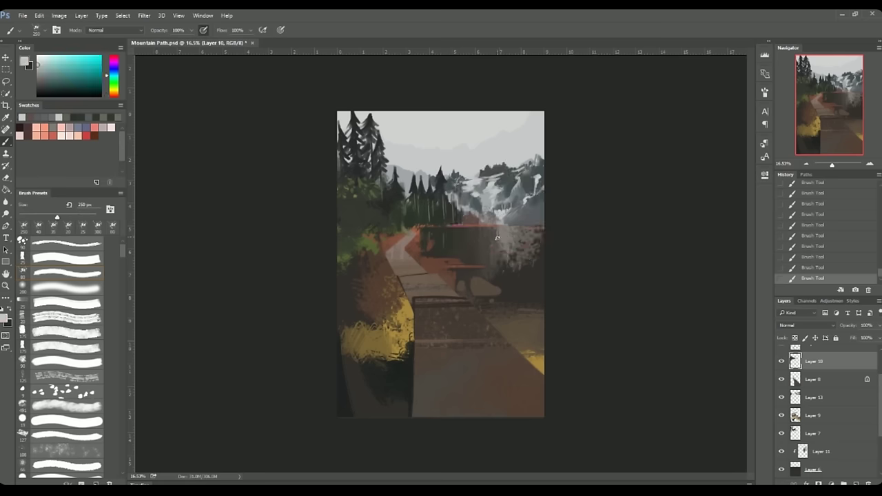
alt+click(497, 239)
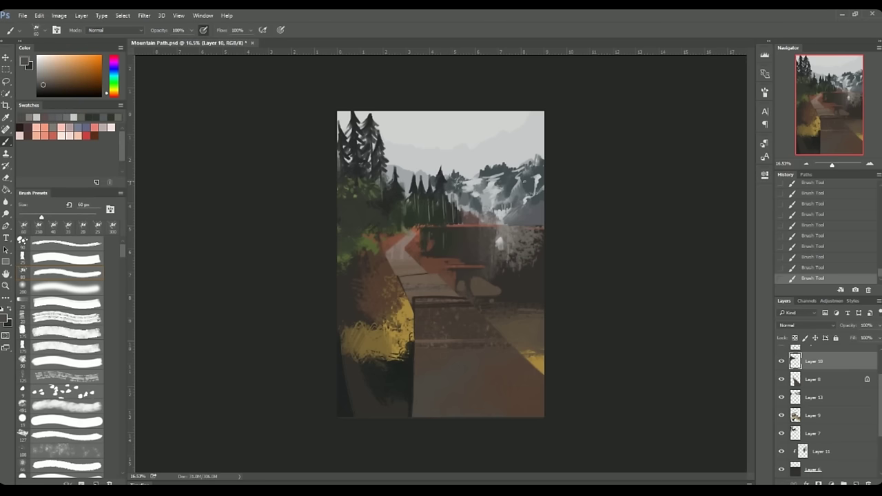
alt+click(499, 243)
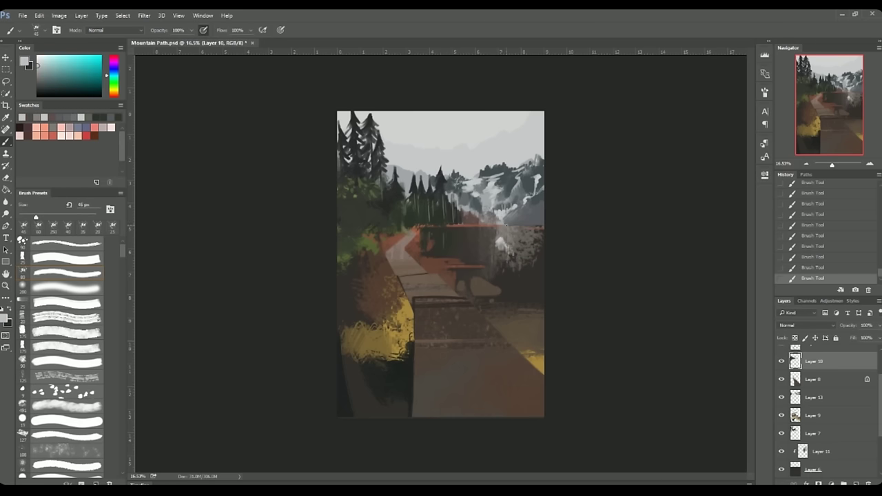
alt+click(482, 235)
alt+click(524, 208)
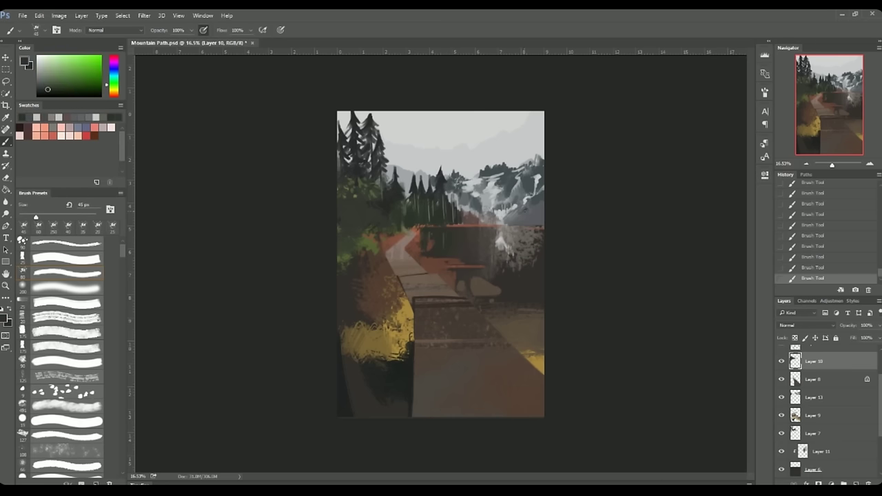
alt+click(514, 220)
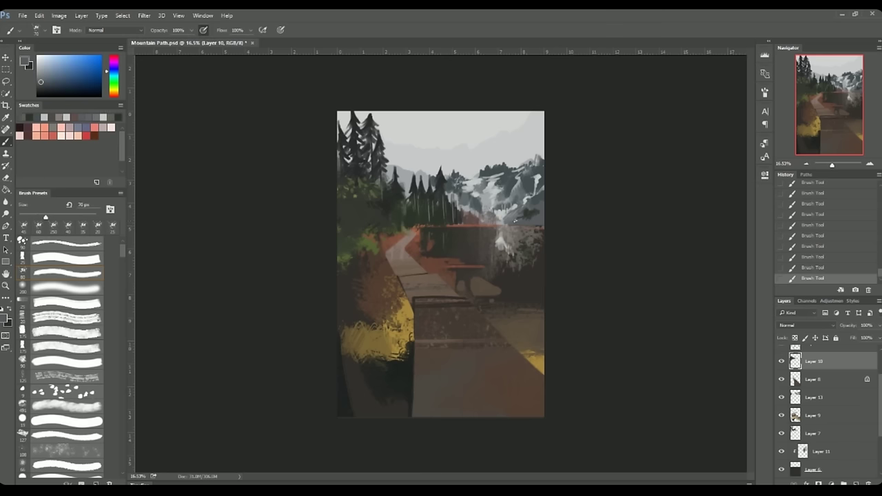
alt+click(461, 239)
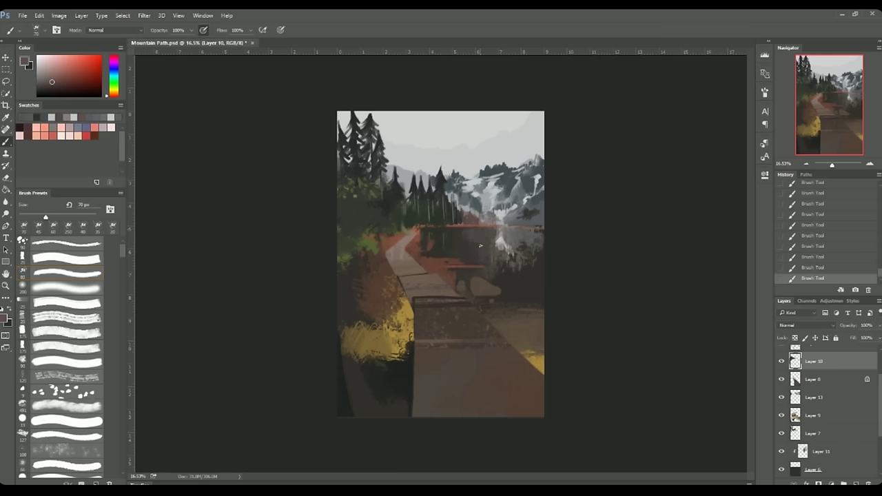
alt+click(514, 252)
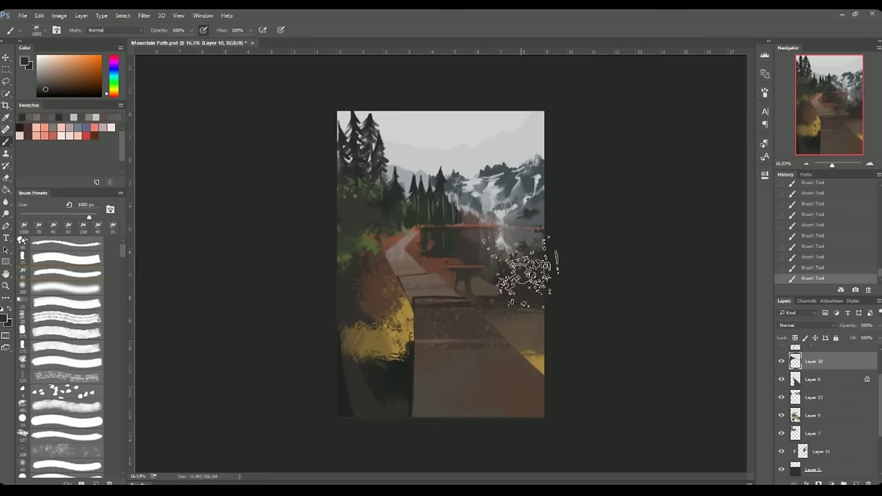
Step: Darken the lake right of the boardwalk with a 600 px brush, adding Layers 14 and 15
key(bracketleft)
key(bracketleft)
key(bracketleft)
drag(448, 238, 600, 255)
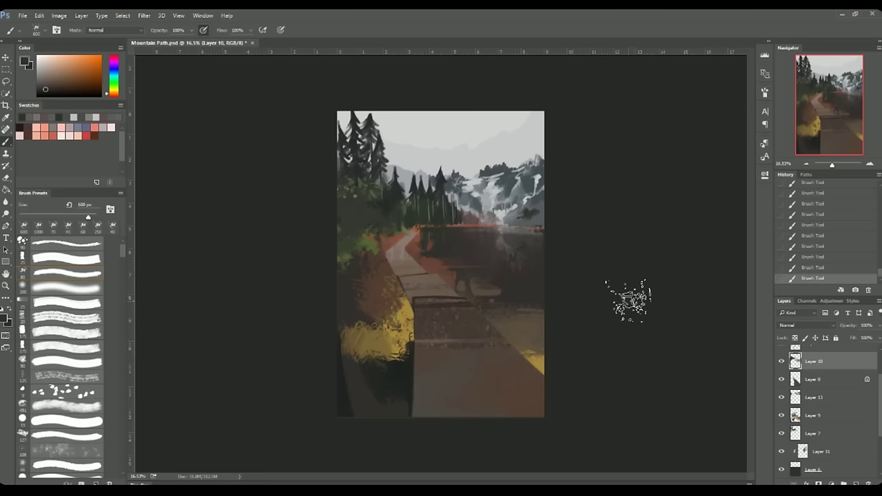
key(ctrl+shift+alt+n)
drag(448, 248, 653, 315)
key(shift+5)
key(bracketleft)
key(bracketleft)
key(bracketleft)
key(ctrl+shift+alt+n)
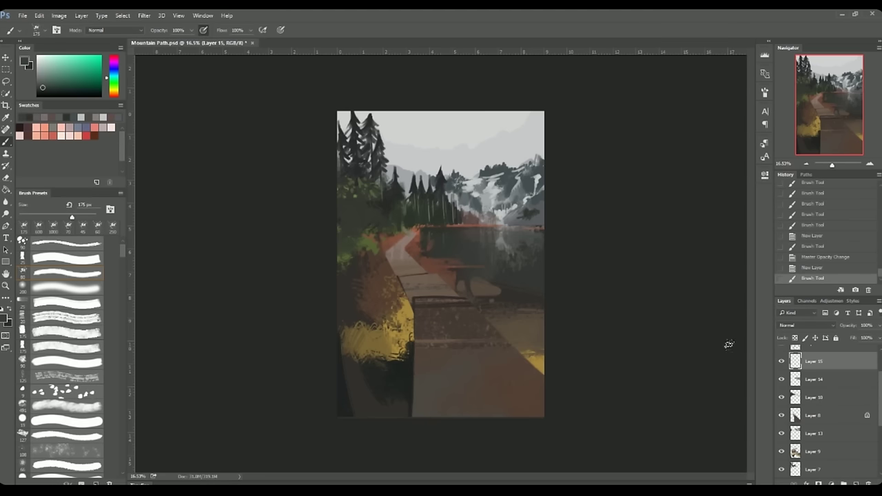
Step: Paint light and dark strokes on the top mountain peaks with a 90 px brush
alt+click(504, 237)
key(bracketleft)
key(bracketleft)
key(bracketleft)
drag(478, 186, 480, 221)
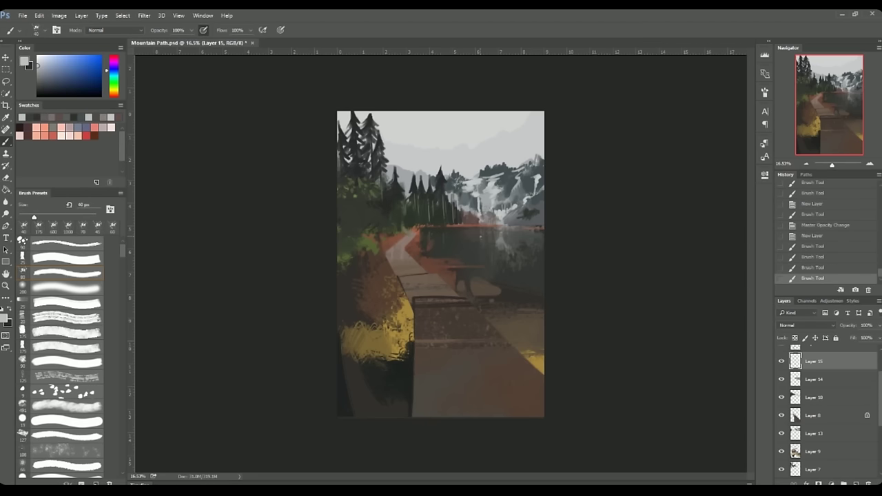
alt+click(461, 241)
click(532, 261)
alt+click(455, 196)
key(bracketright)
key(bracketright)
key(bracketright)
mouse_move(418, 169)
mouse_down()
mouse_move(468, 169)
mouse_move(536, 141)
mouse_up()
key(bracketright)
key(bracketright)
Step: Add dark and lighter grey strokes on the left ridge and right mountain edge
key(period)
drag(420, 169, 405, 167)
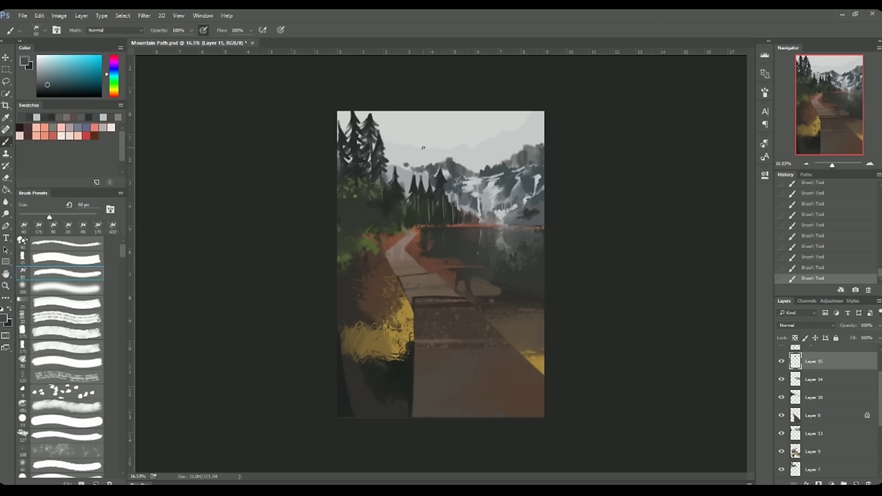
alt+click(422, 174)
key(bracketright)
key(bracketright)
drag(410, 171, 404, 167)
alt+click(534, 178)
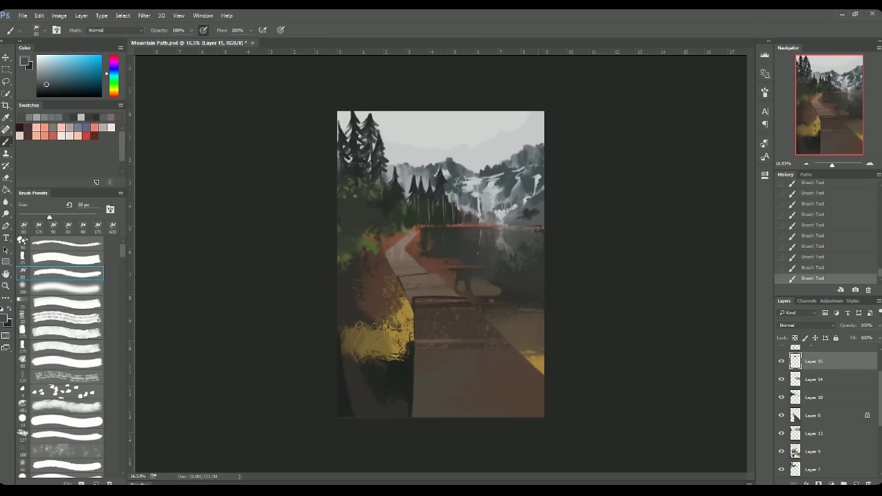
drag(534, 157, 544, 157)
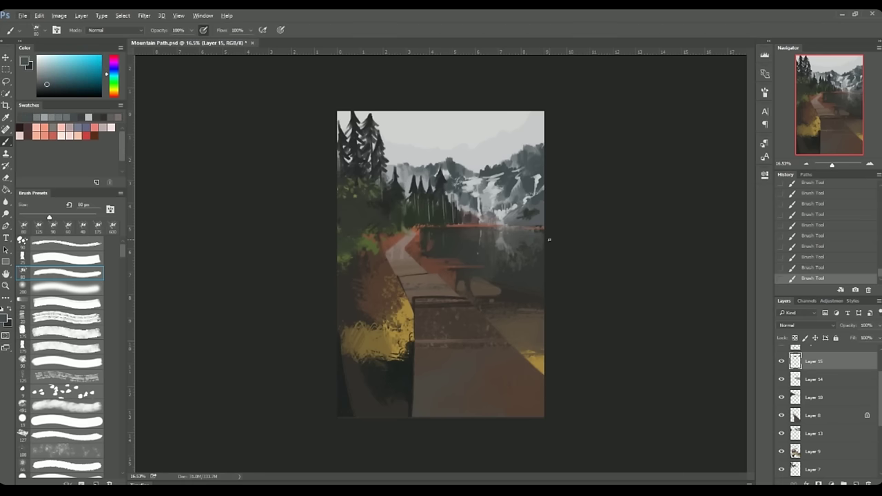
Step: Undo the last stroke and save Mountain Path.psd
alt+click(367, 209)
key(bracketleft)
key(bracketleft)
key(bracketleft)
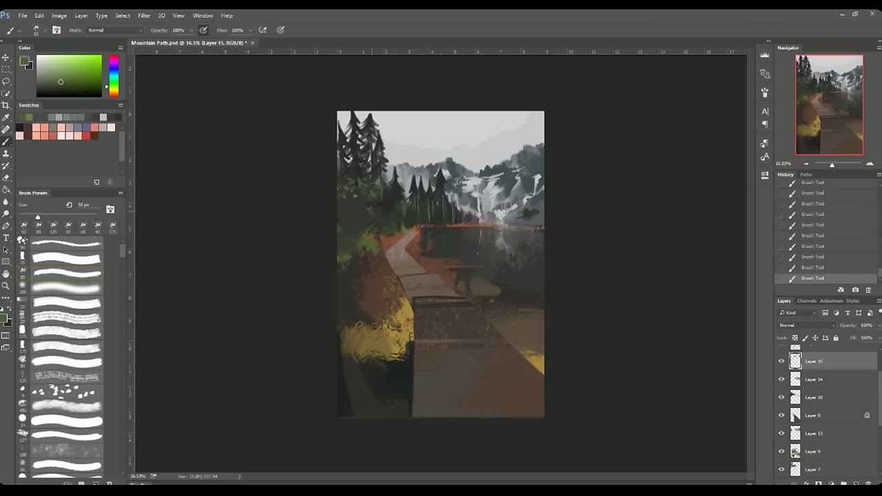
key(bracketleft)
key(bracketleft)
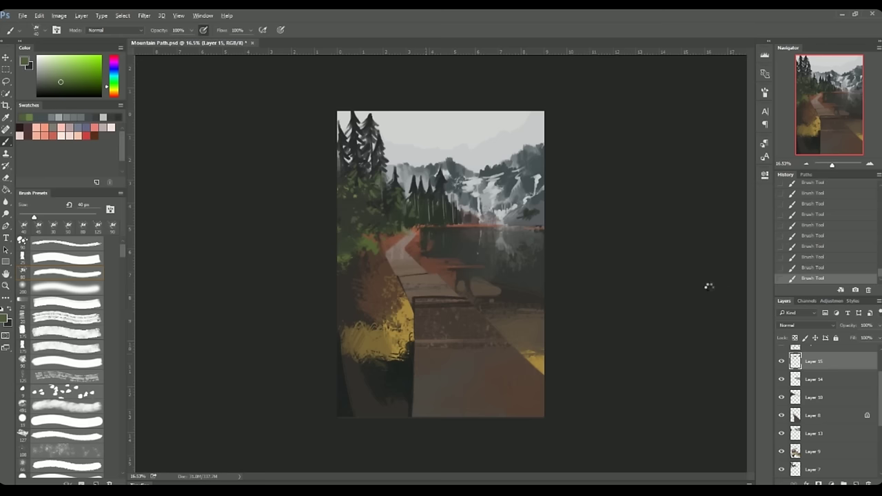
key(ctrl+z)
key(ctrl+z)
key(ctrl+s)
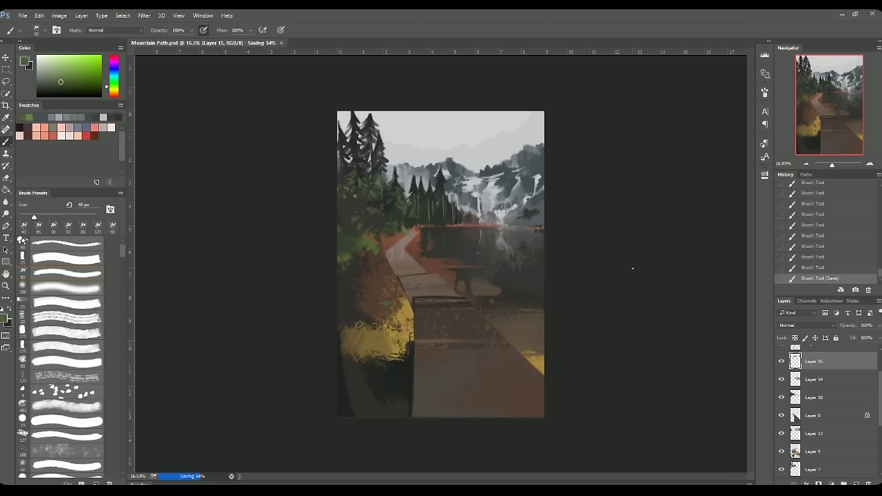
Step: Paint pale pinkish-grey rocks in the water beside the path, shaded with near-black
alt+click(403, 246)
drag(474, 281, 492, 292)
drag(450, 272, 501, 281)
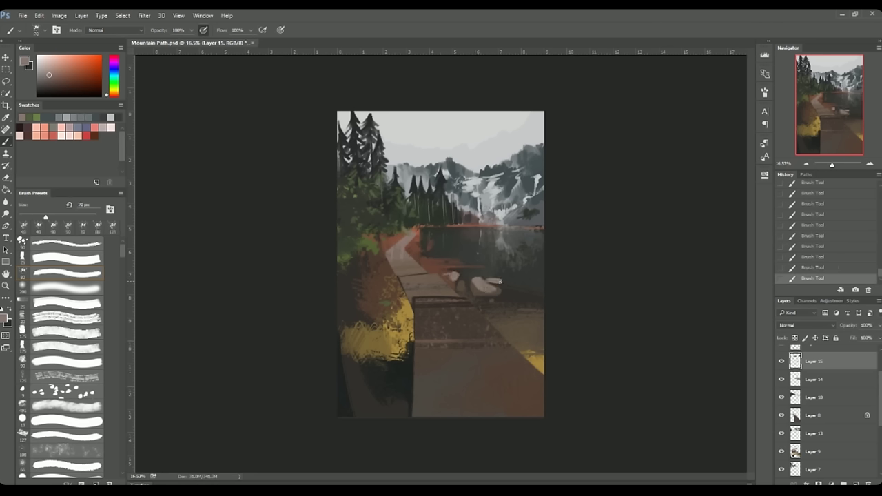
alt+click(451, 275)
drag(449, 274, 457, 280)
key(ctrl+z)
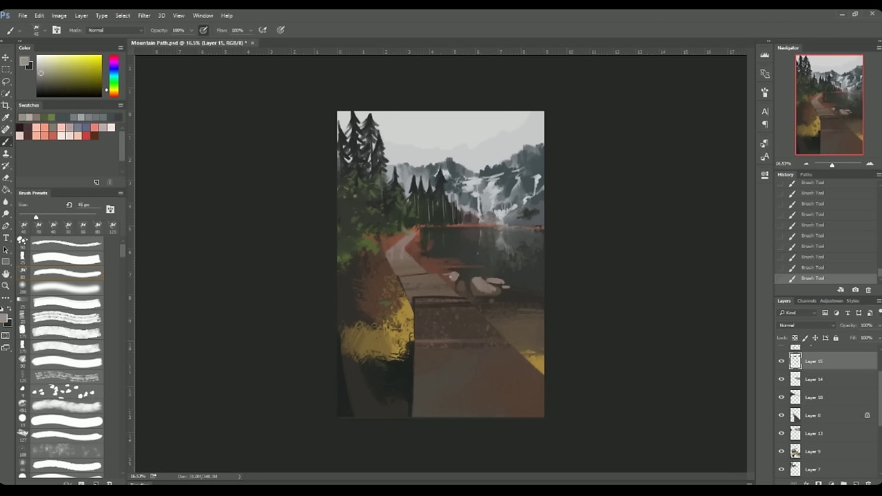
alt+click(452, 275)
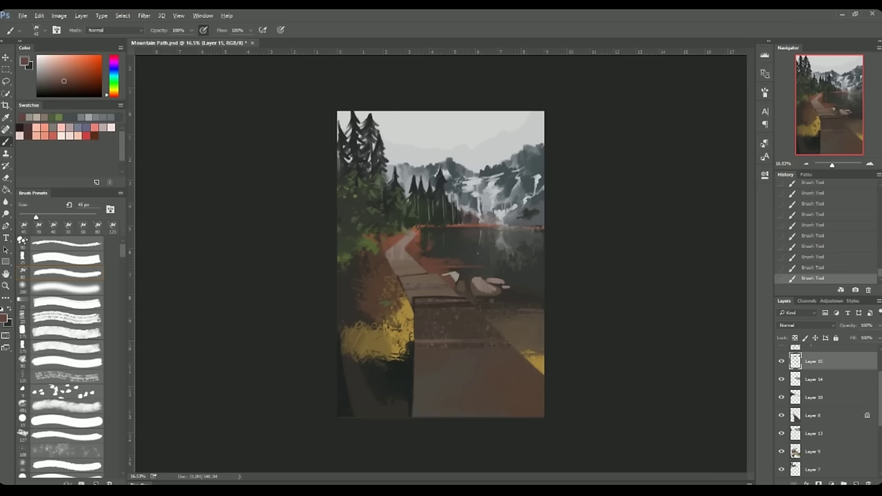
alt+click(446, 277)
drag(441, 277, 472, 299)
Step: Darken the shoreline and the left and right path edges with thin dark strokes
key(bracketright)
drag(423, 267, 449, 269)
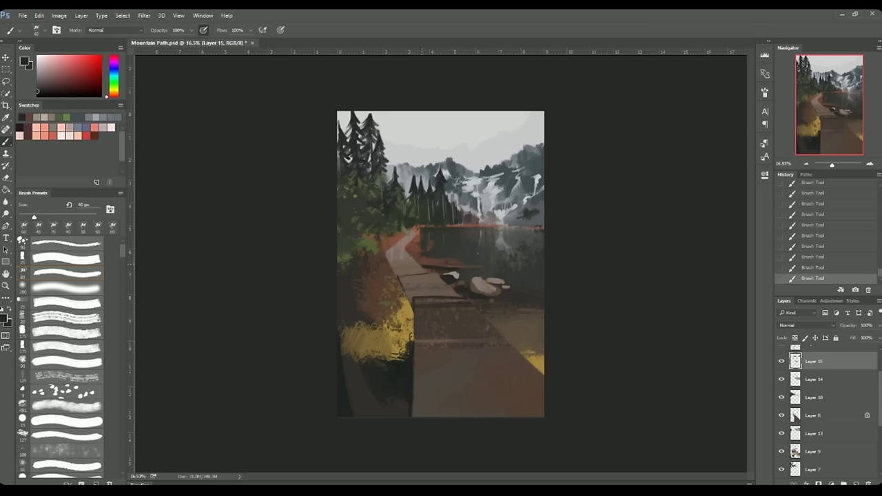
key(bracketright)
drag(394, 267, 395, 282)
key(bracketright)
key(bracketright)
key(bracketright)
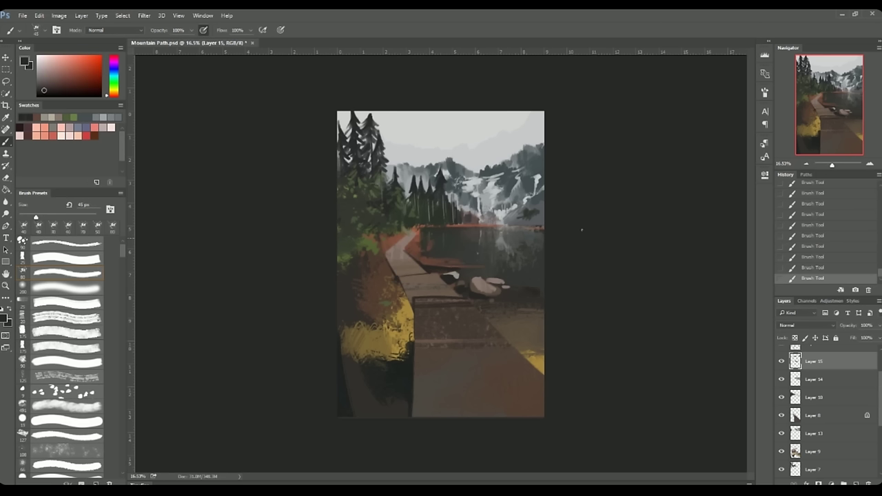
key(bracketleft)
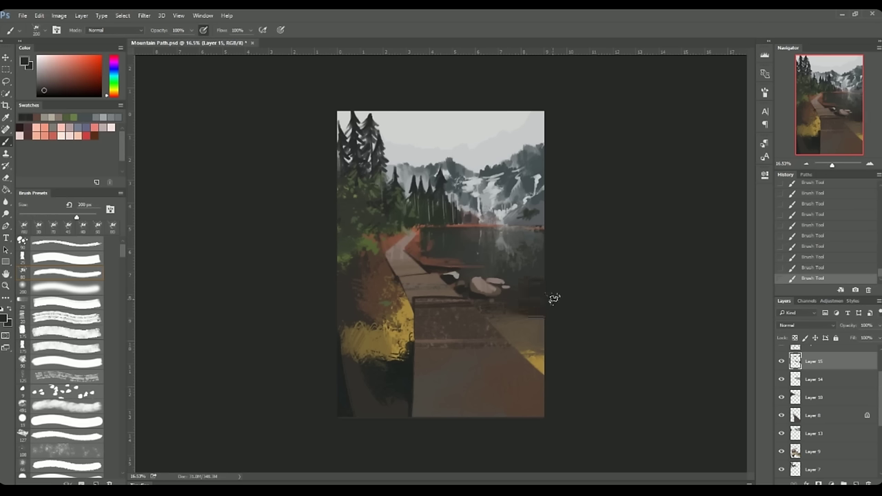
drag(474, 303, 496, 324)
key(bracketleft)
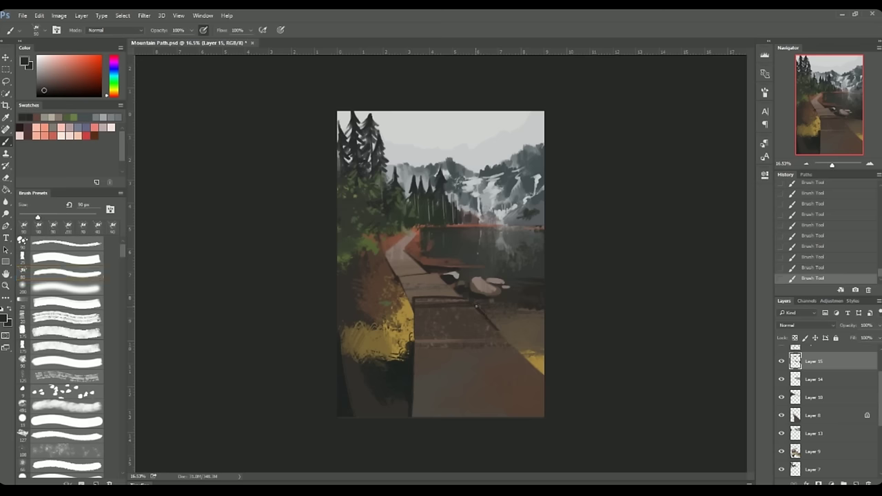
alt+click(531, 314)
Step: Paint a lighter textured band across the lower path on Layer 8
click(830, 413)
key(bracketright)
key(bracketright)
key(bracketright)
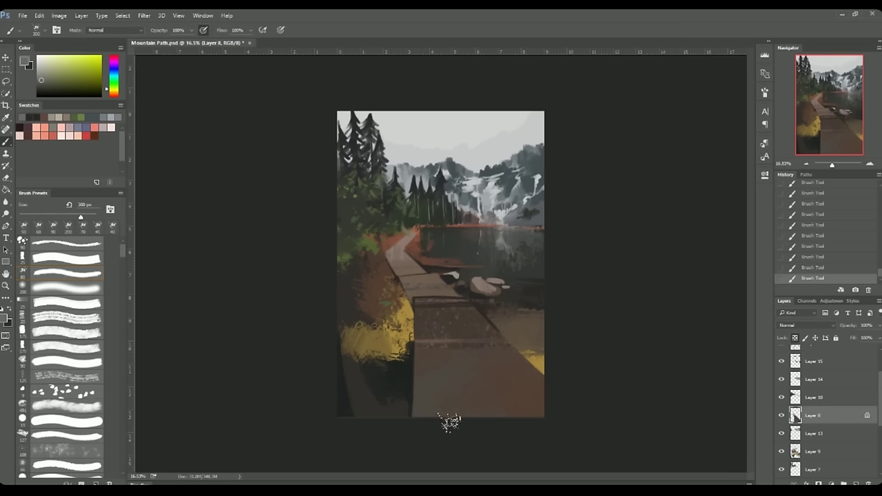
drag(420, 392, 540, 392)
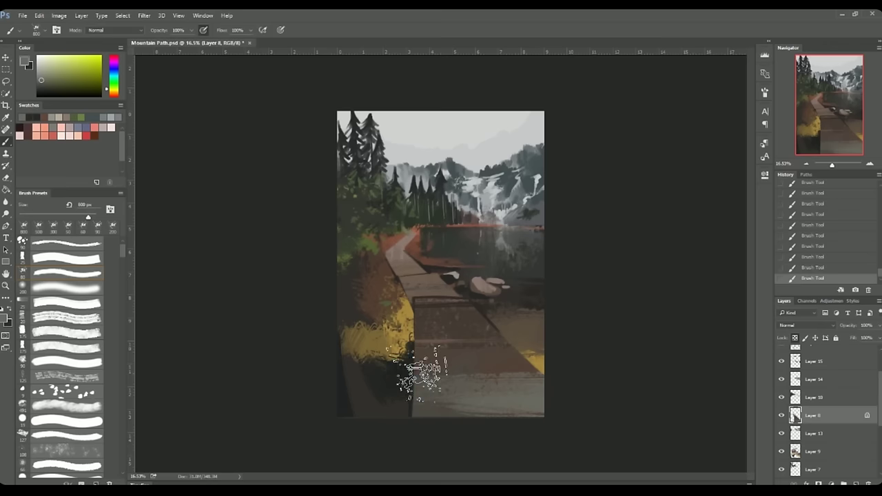
drag(423, 374, 699, 363)
Step: Add Layer 16 clipped to the path layer, with a small dark brown brush
click(854, 483)
right_click(827, 416)
click(723, 236)
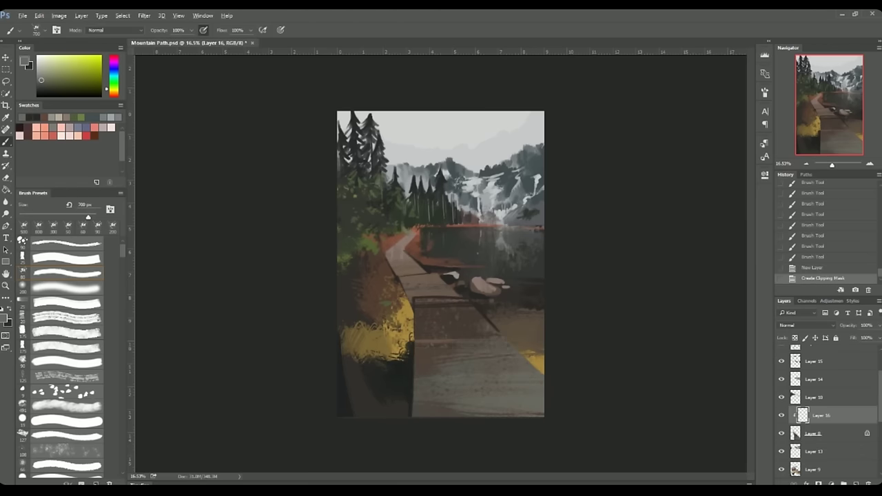
alt+click(399, 270)
key(bracketleft)
key(bracketleft)
key(bracketleft)
alt+click(400, 270)
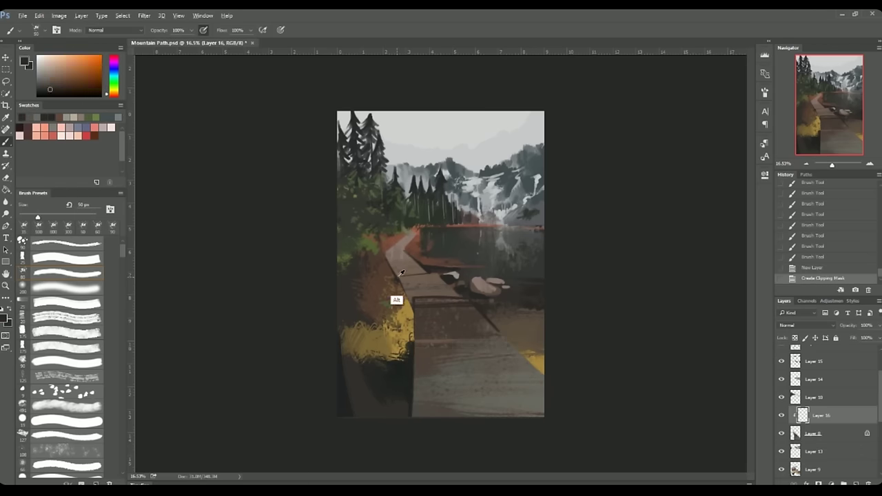
Step: Paint seven dark brown plank lines across the boardwalk up to the far path
alt+click(413, 324)
drag(413, 400, 544, 391)
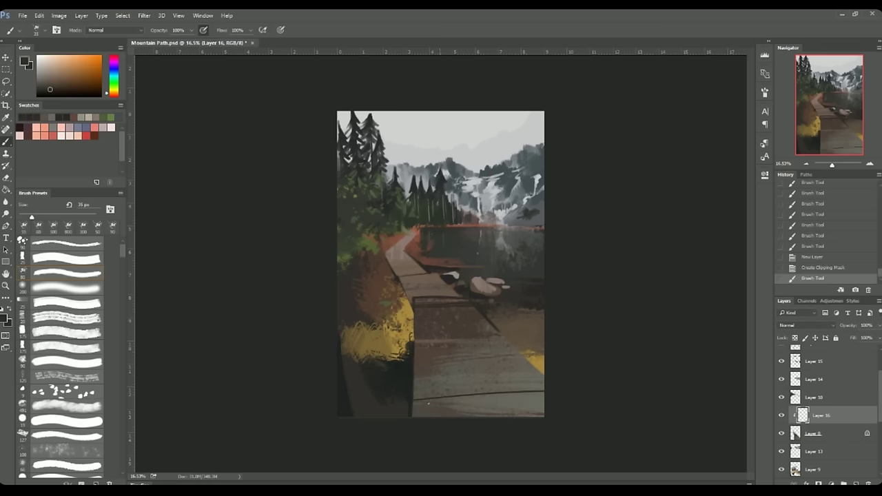
drag(413, 402, 545, 399)
drag(413, 369, 536, 369)
drag(414, 338, 507, 339)
drag(413, 319, 476, 319)
drag(416, 293, 457, 293)
drag(402, 271, 419, 271)
Step: Add Layer 17 clipped to the plank layer and choose a light grey
key(ctrl+shift+alt+n)
right_click(824, 416)
click(733, 231)
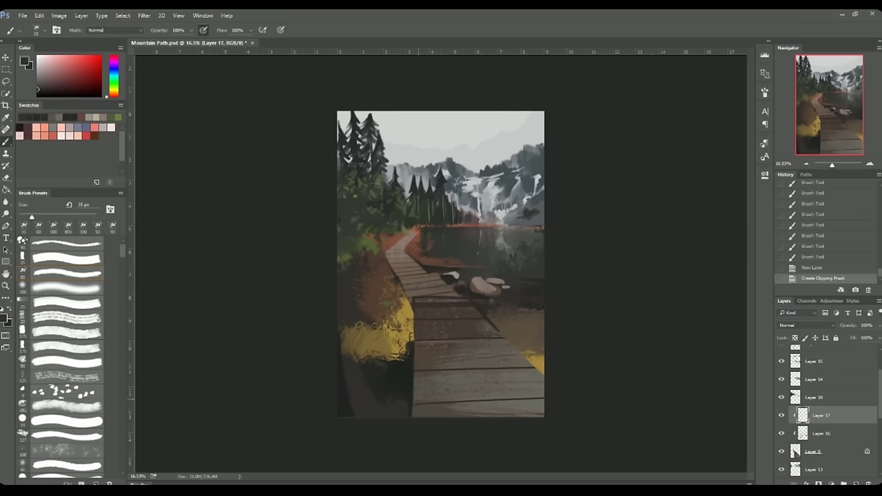
alt+click(428, 128)
Step: Dab ten light nail-head dots along the left and right boardwalk edges
click(418, 396)
click(418, 379)
click(419, 363)
click(419, 348)
click(418, 335)
click(417, 317)
click(418, 309)
click(417, 302)
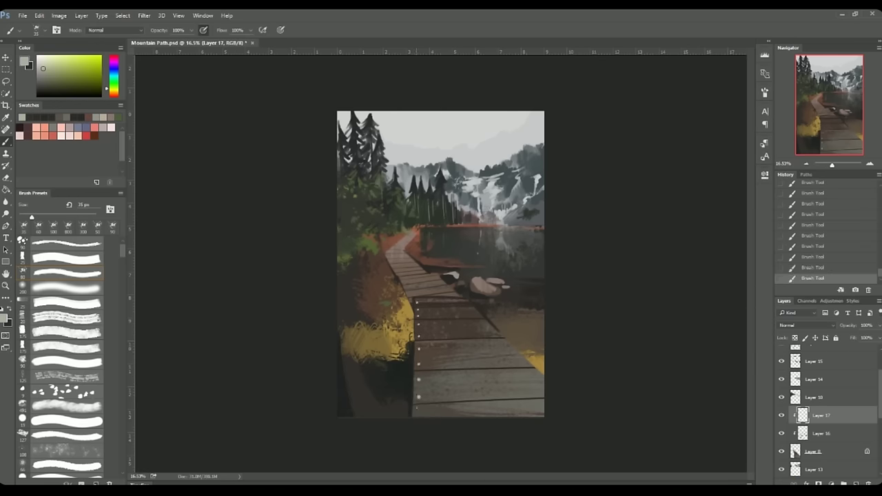
click(468, 302)
click(485, 324)
key(bracketright)
key(bracketright)
key(bracketright)
key(bracketright)
key(bracketright)
key(bracketright)
key(bracketleft)
key(bracketleft)
key(bracketleft)
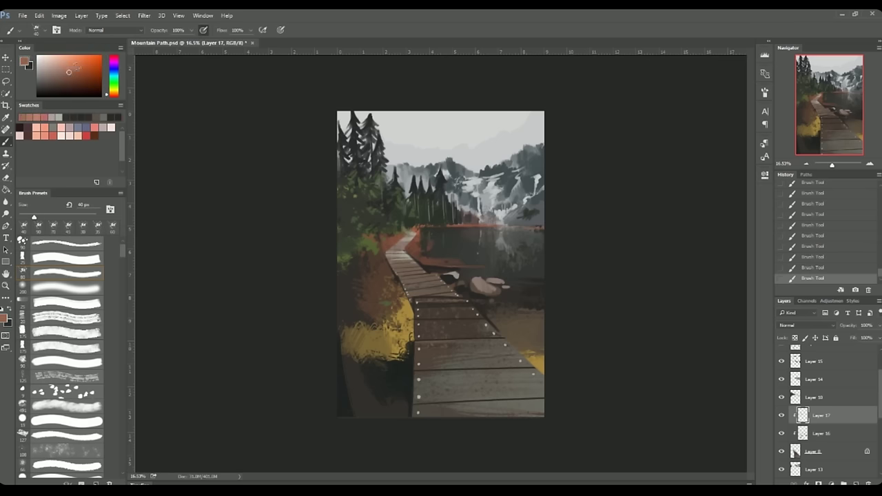
Step: Return to the Brush tool and make Layer 13 the painting layer
click(793, 361)
key(e)
key(b)
key(e)
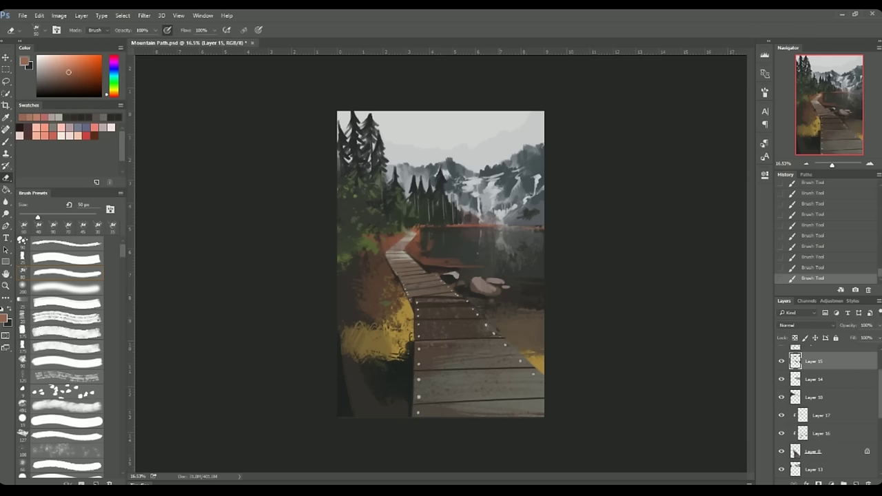
key(b)
click(812, 469)
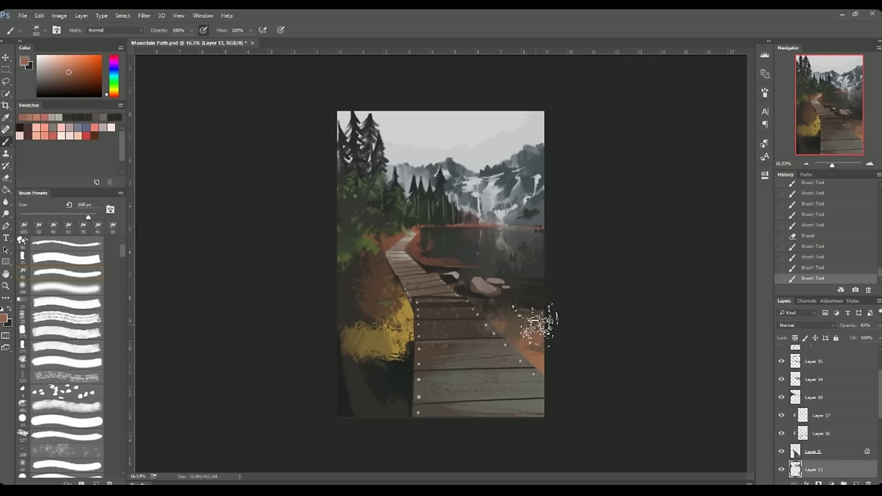
Step: Paint orange foliage on the grass and the right shoreline, then save
drag(383, 345, 407, 372)
mouse_move(513, 335)
mouse_down()
mouse_move(534, 367)
mouse_move(542, 361)
mouse_up()
key(bracketleft)
drag(532, 331, 539, 351)
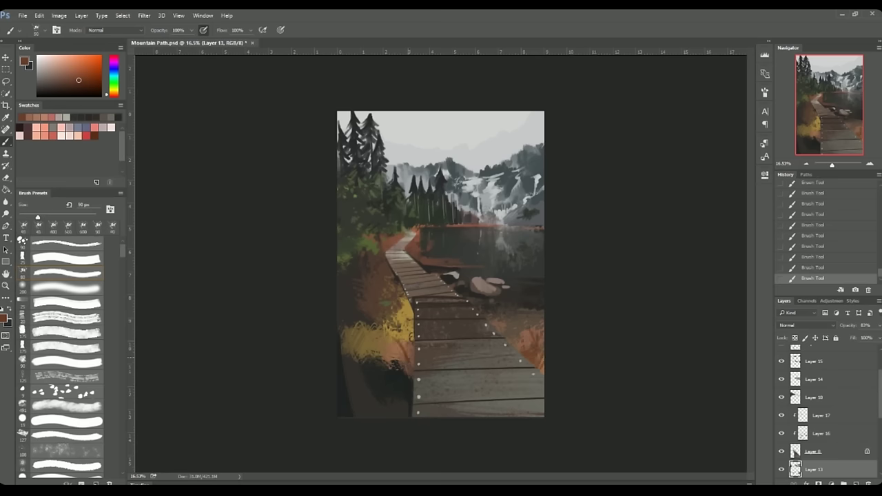
key(ctrl+s)
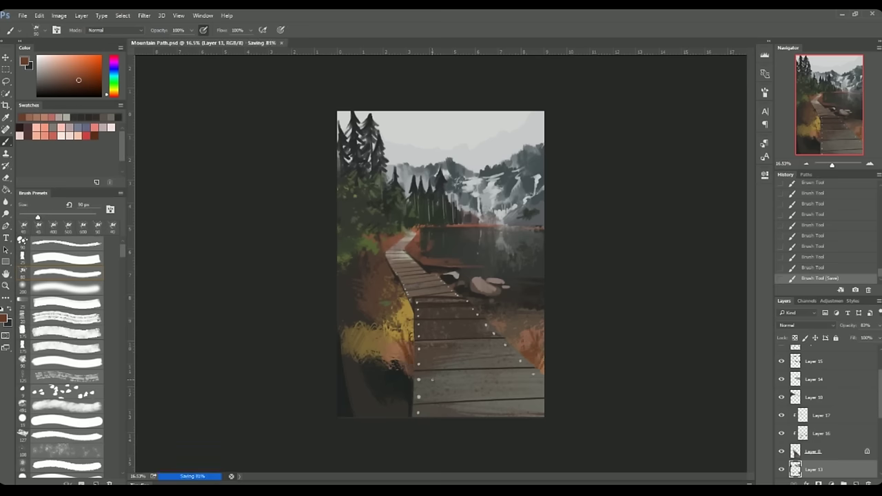
Step: Add tan strokes near the right path edge, then select and hide Layer 15 to check it
alt+click(354, 337)
drag(501, 325, 522, 345)
click(78, 72)
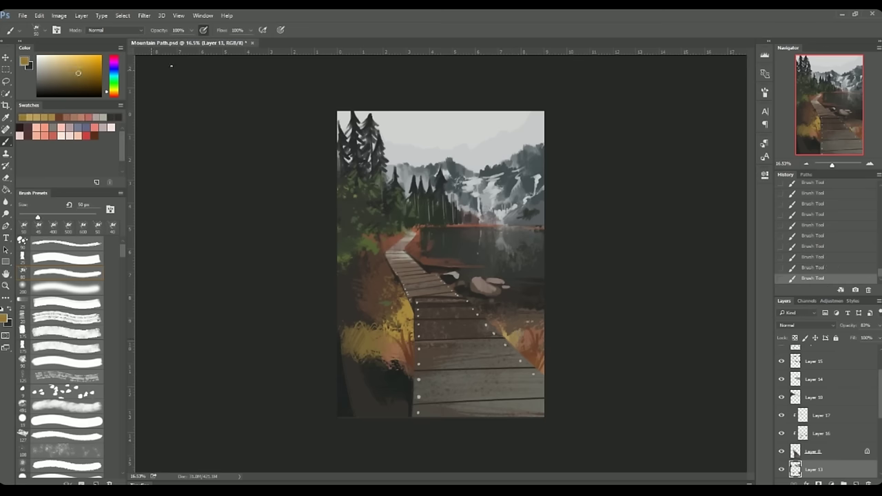
alt+click(542, 329)
key(bracketright)
alt+click(531, 378)
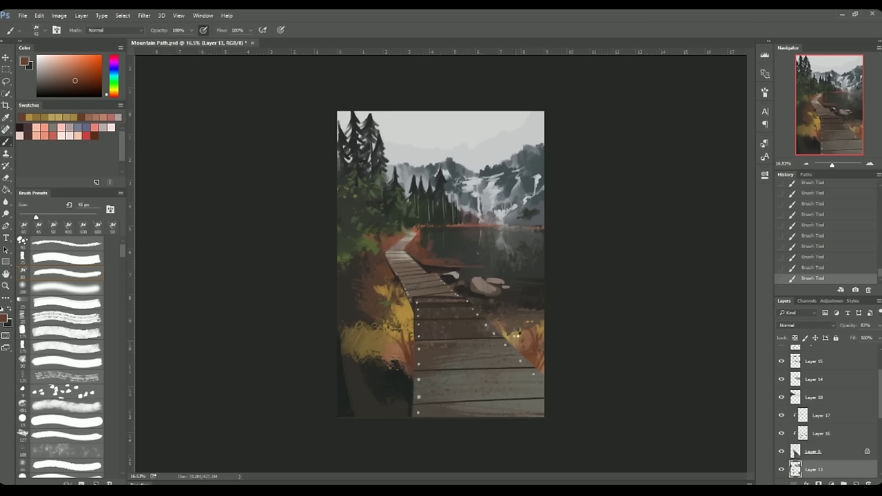
key(bracketright)
key(bracketright)
key(bracketright)
key(bracketleft)
key(bracketleft)
key(bracketleft)
alt+click(368, 263)
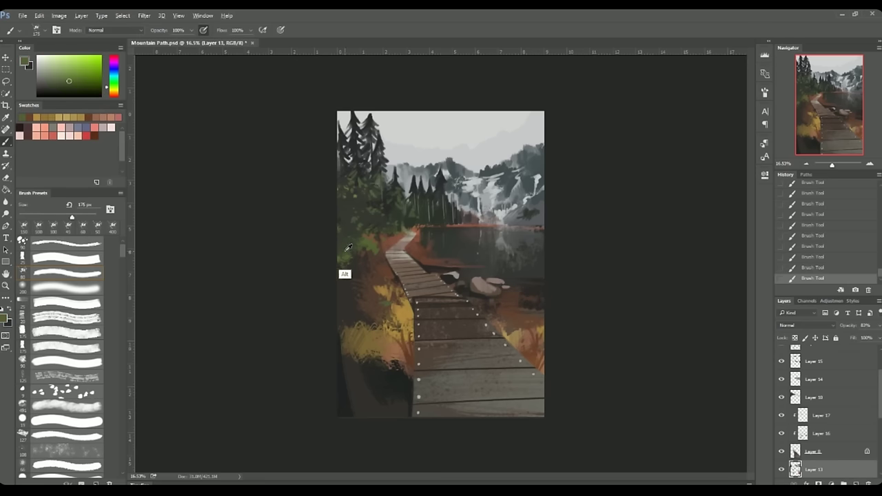
key(bracketleft)
key(bracketleft)
key(bracketleft)
click(817, 361)
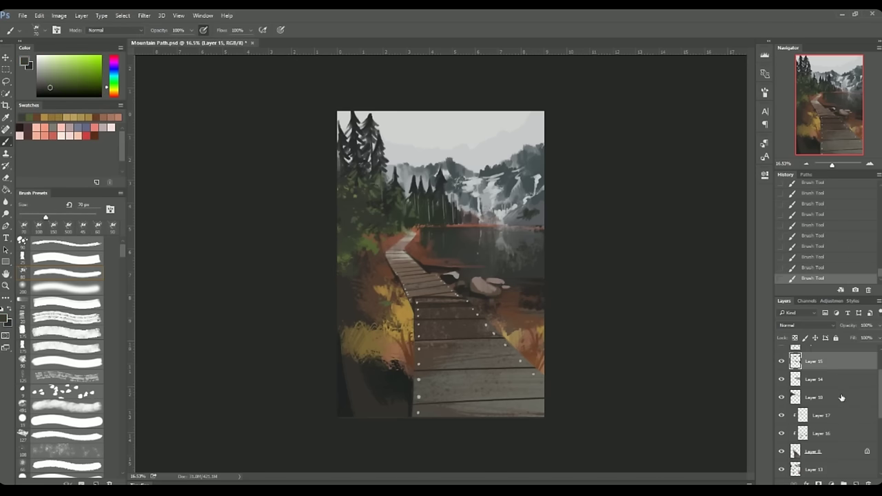
click(781, 361)
Step: Show Layer 15, add a new layer, and paint orange-brown strokes along the path edge
click(780, 361)
key(ctrl+shift+alt+n)
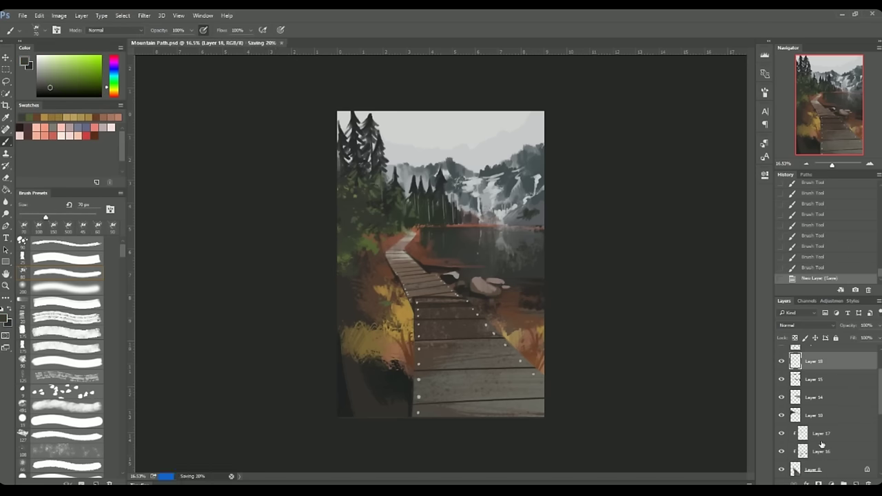
alt+click(396, 275)
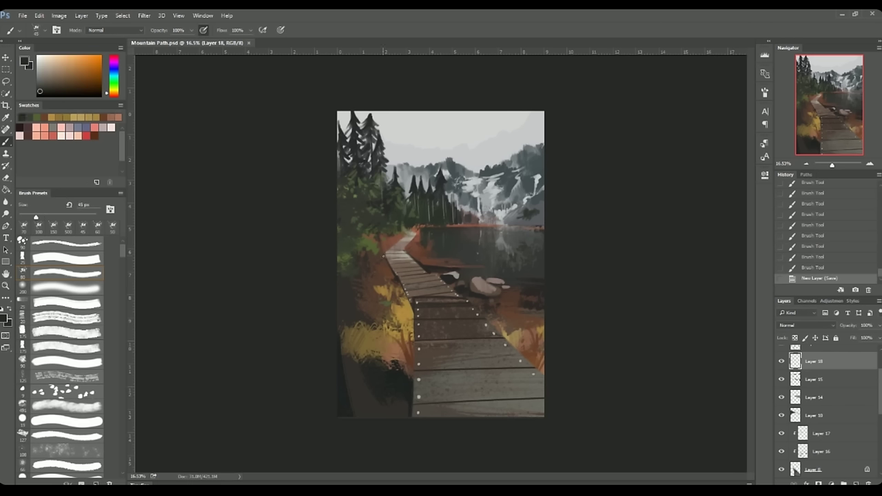
mouse_move(388, 261)
mouse_down()
mouse_move(388, 287)
mouse_move(407, 269)
mouse_move(401, 233)
mouse_up()
alt+click(415, 353)
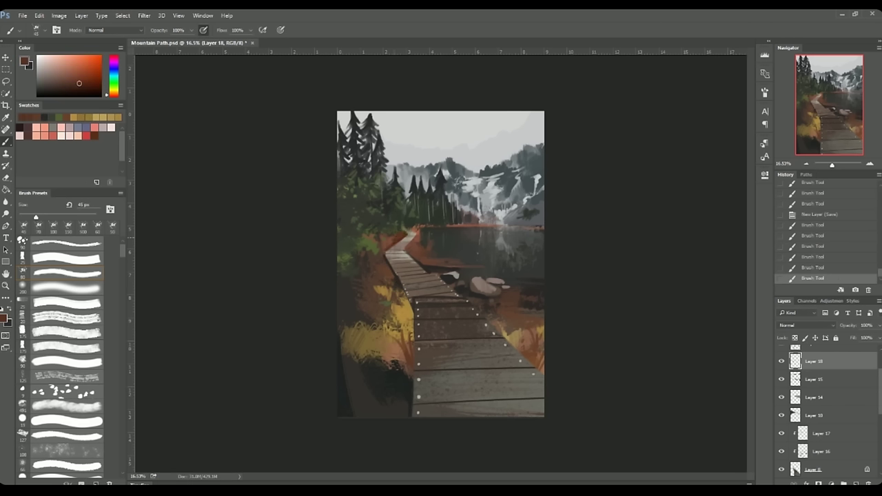
alt+click(417, 222)
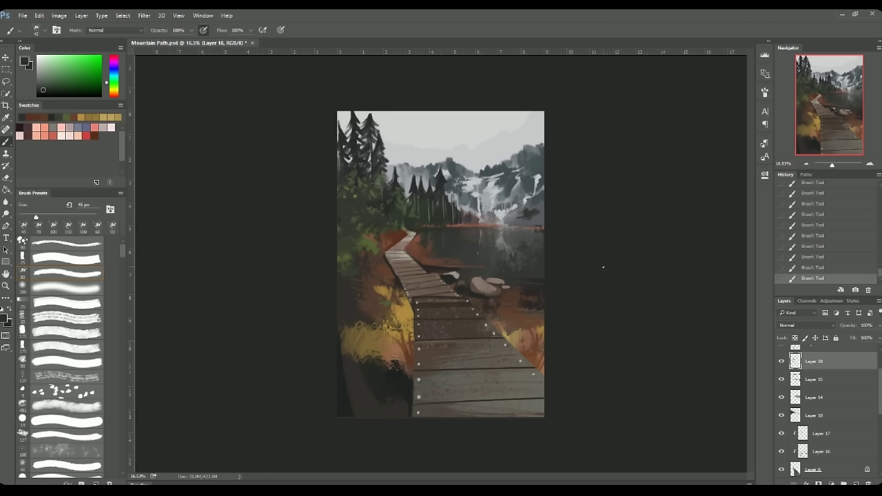
Step: Sample reddish-brown, grey-beige, dark brown and olive-green colours from the foliage
alt+click(427, 286)
alt+click(466, 299)
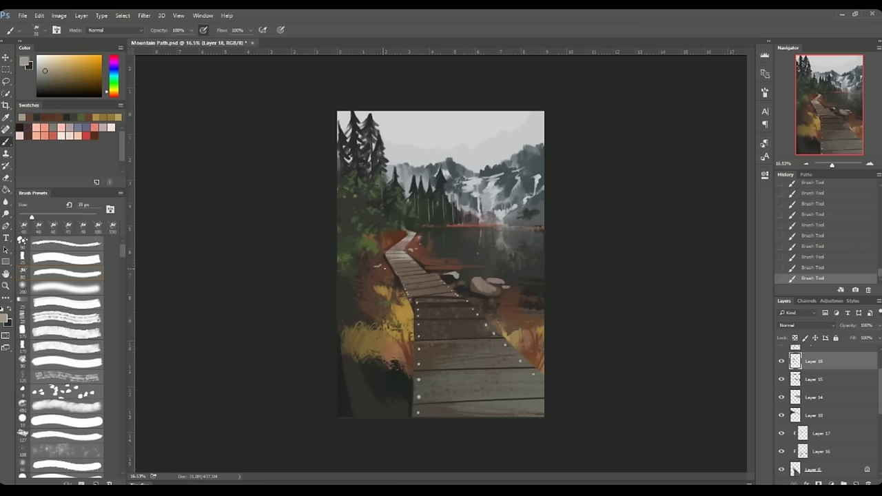
alt+click(372, 265)
alt+click(390, 261)
alt+click(407, 314)
alt+click(403, 340)
alt+click(389, 302)
key([)
key([)
key([)
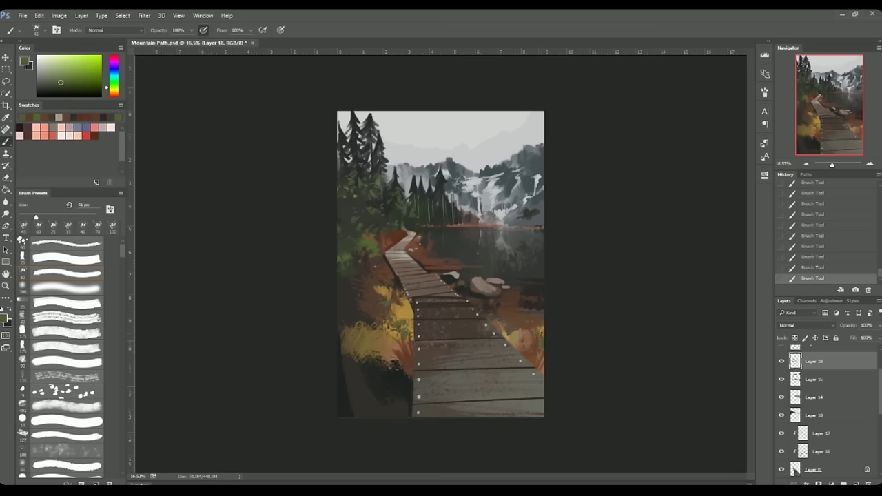
Step: Paint a light pinkish-grey stroke on the boardwalk's right edge with a 70 px brush
alt+click(518, 266)
key(])
key(])
key(])
alt+click(517, 287)
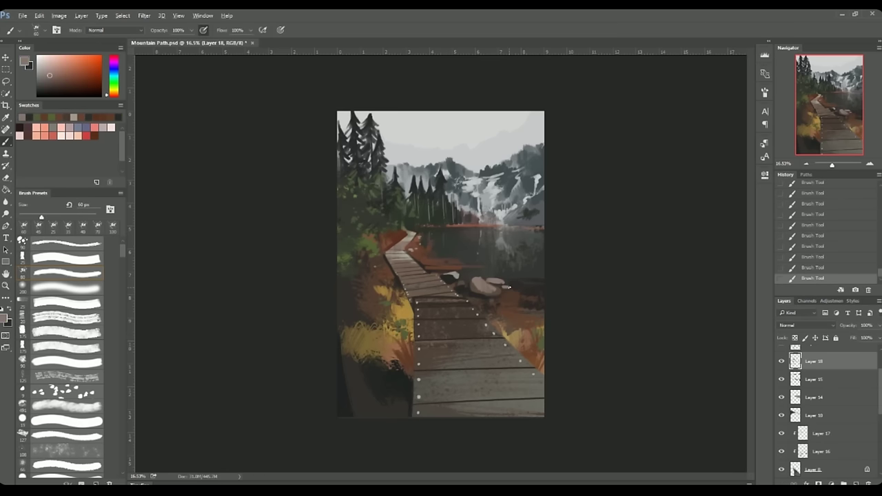
alt+click(530, 328)
key(])
key(])
key(])
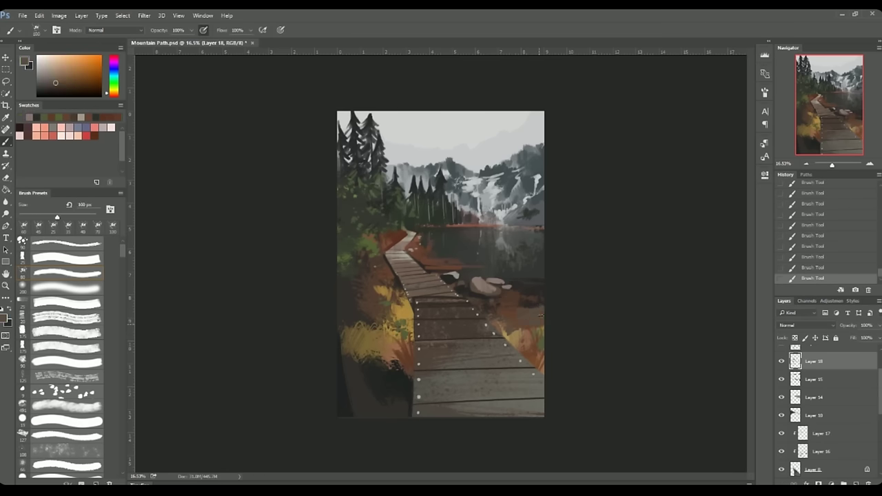
alt+click(530, 310)
key([)
key([)
key([)
key([)
key([)
key([)
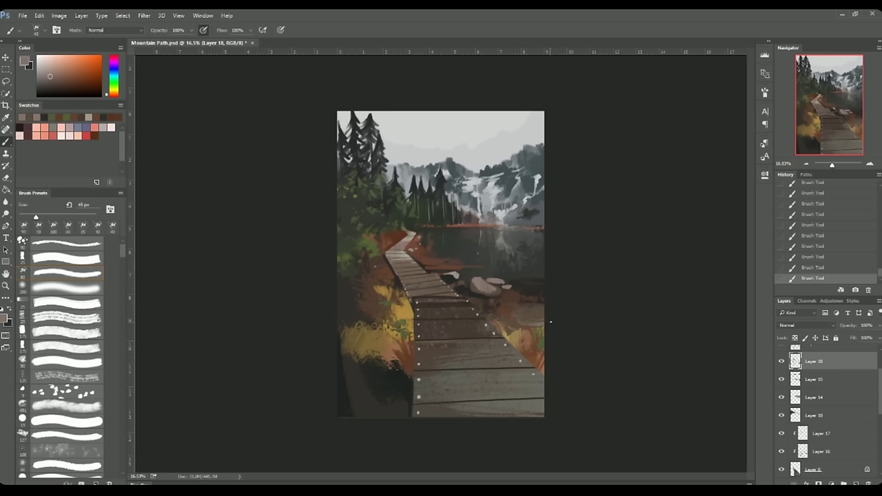
drag(531, 348, 535, 318)
key(])
key(])
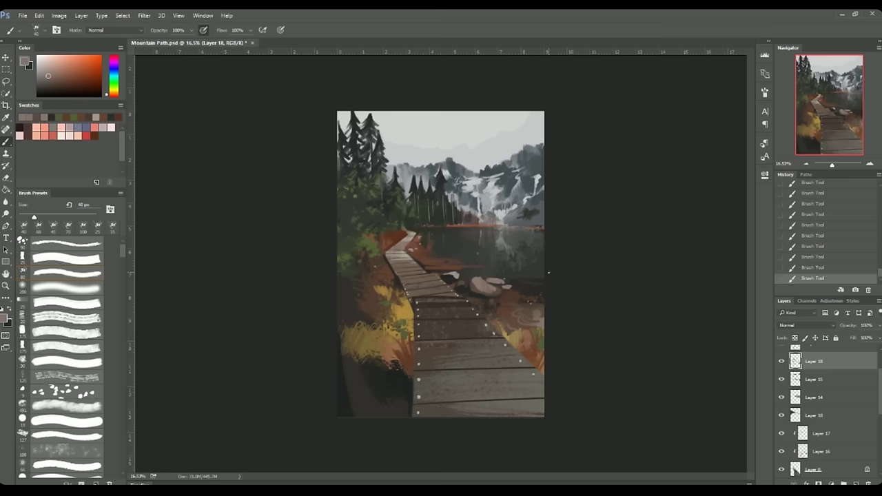
Step: Sample dark brown, golden tan, reddish-brown and near-black from the painting
alt+click(423, 263)
alt+click(405, 337)
alt+click(420, 265)
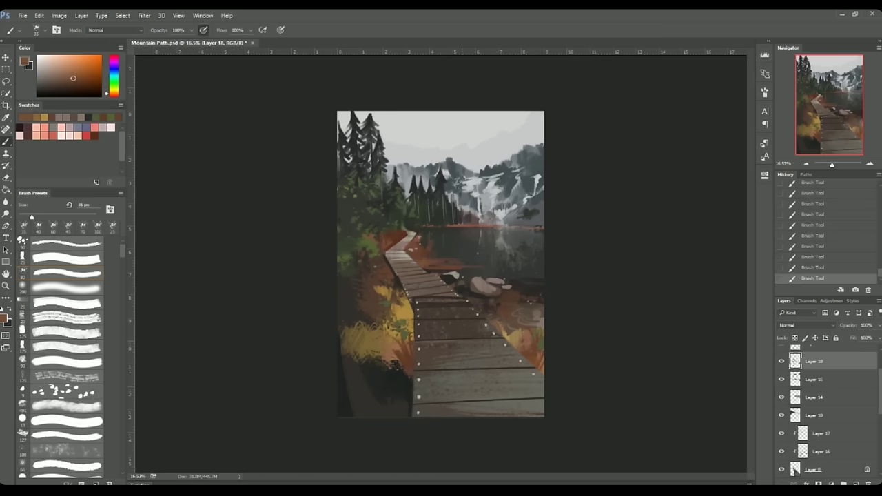
alt+click(447, 278)
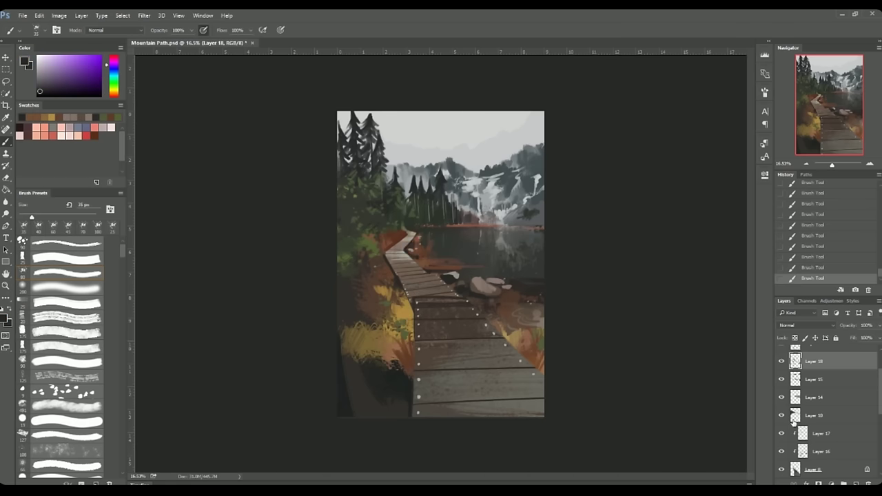
scroll(781, 448, down, 3)
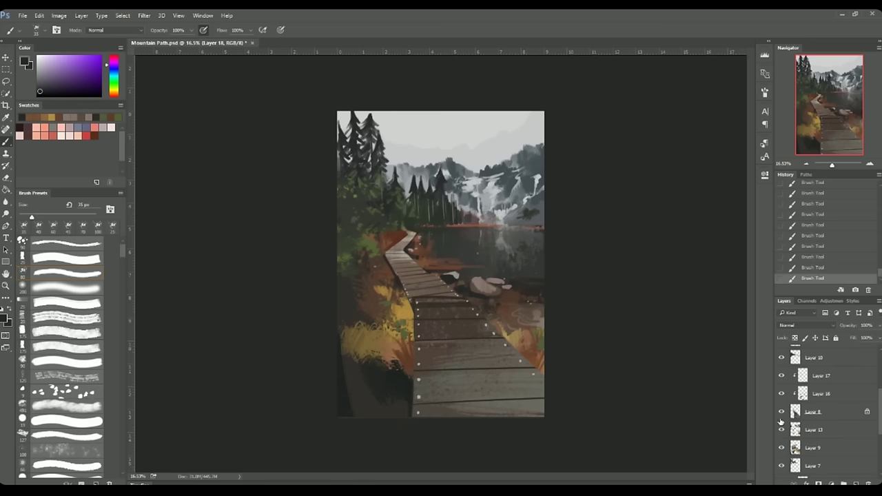
scroll(830, 422, up, 3)
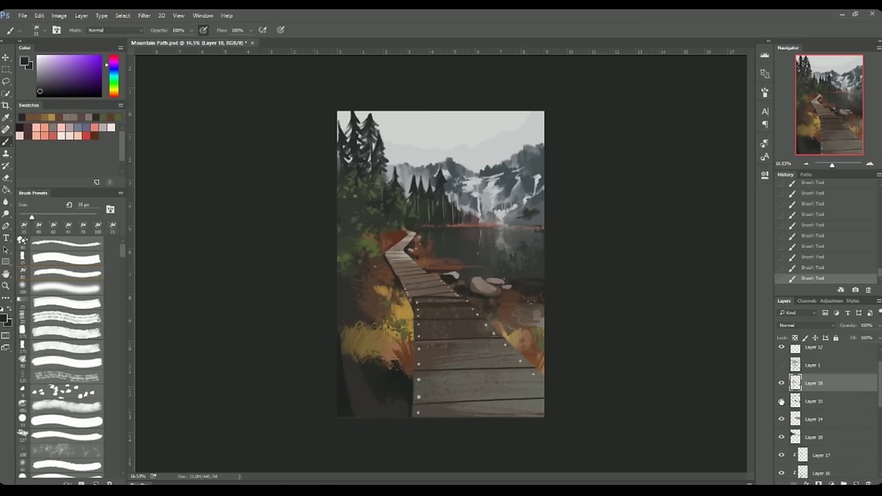
Step: Add a new empty Layer 19 below Layer 18
key(ctrl+shift+alt+n)
scroll(120, 383, down, 5)
mouse_move(120, 383)
mouse_down()
mouse_move(121, 260)
mouse_move(122, 365)
mouse_up()
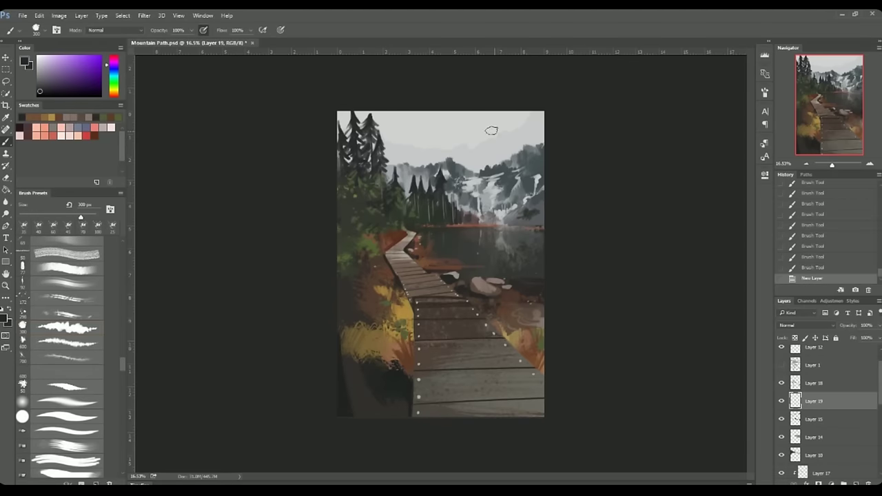
Step: Paint soft light grey haze across the mountains with a 200–250 px brush
alt+click(488, 128)
drag(458, 172, 522, 103)
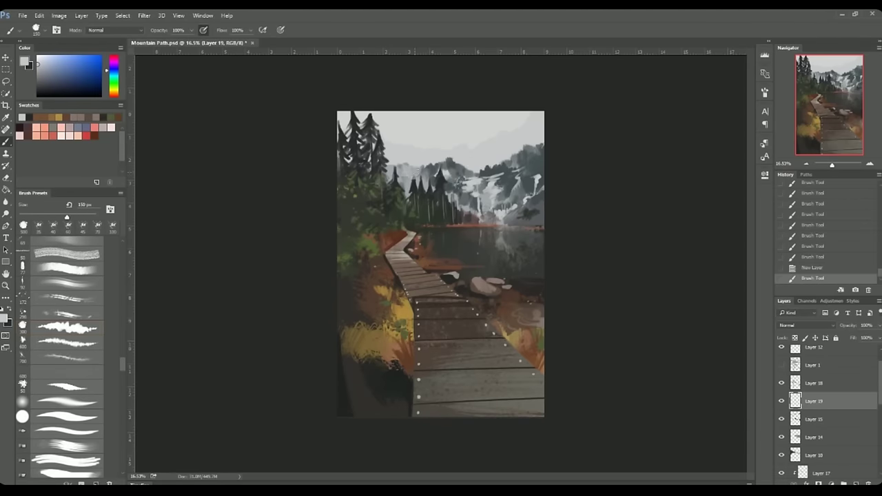
click(423, 172)
click(435, 170)
mouse_move(435, 171)
mouse_down()
mouse_move(499, 168)
mouse_move(551, 142)
mouse_up()
key(bracketright)
key(bracketright)
key(bracketright)
key(bracketright)
key(bracketright)
drag(436, 164, 448, 162)
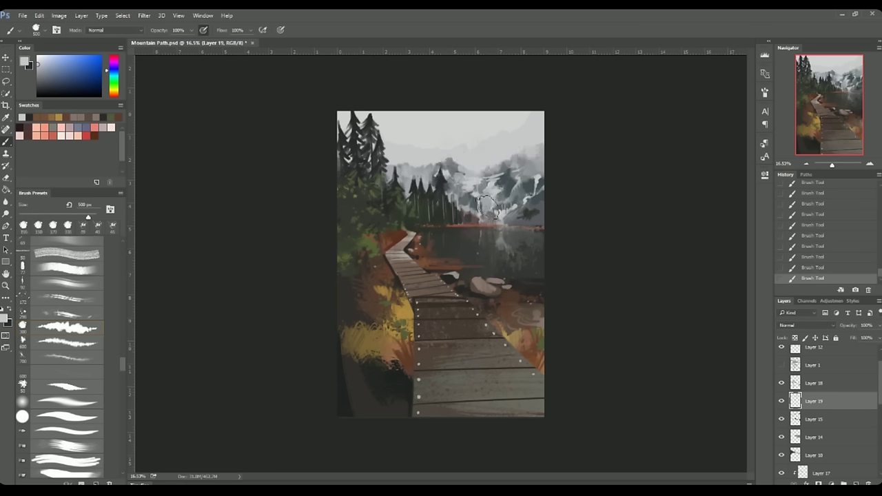
key(bracketleft)
key(bracketleft)
key(bracketleft)
Step: Sample mountain greys and teal, then load a golden ochre with a 200 px brush
alt+click(535, 176)
alt+click(542, 155)
alt+click(546, 134)
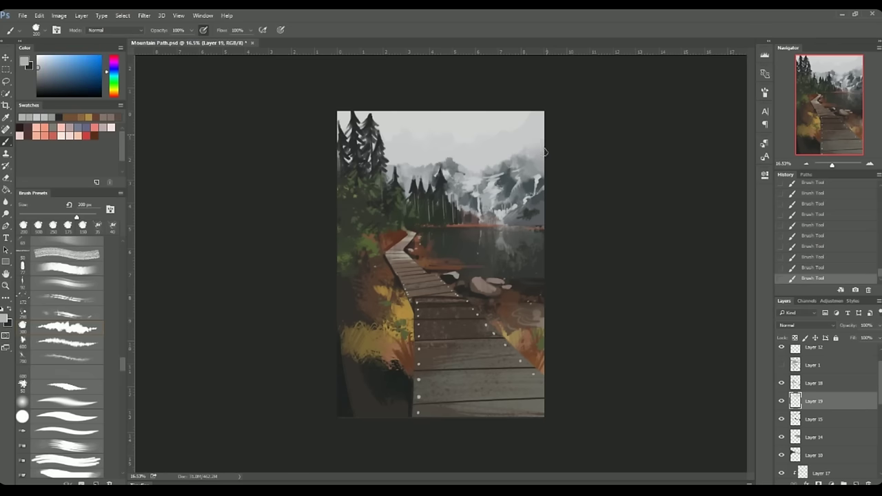
alt+click(417, 162)
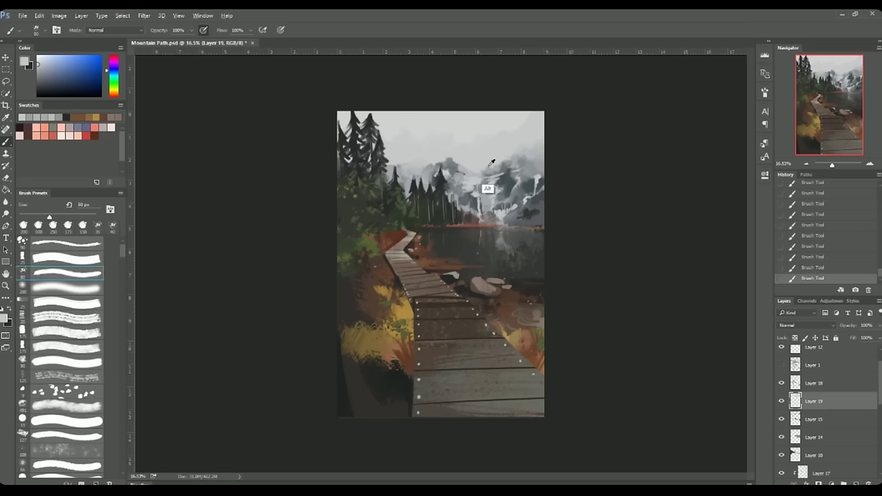
alt+click(496, 191)
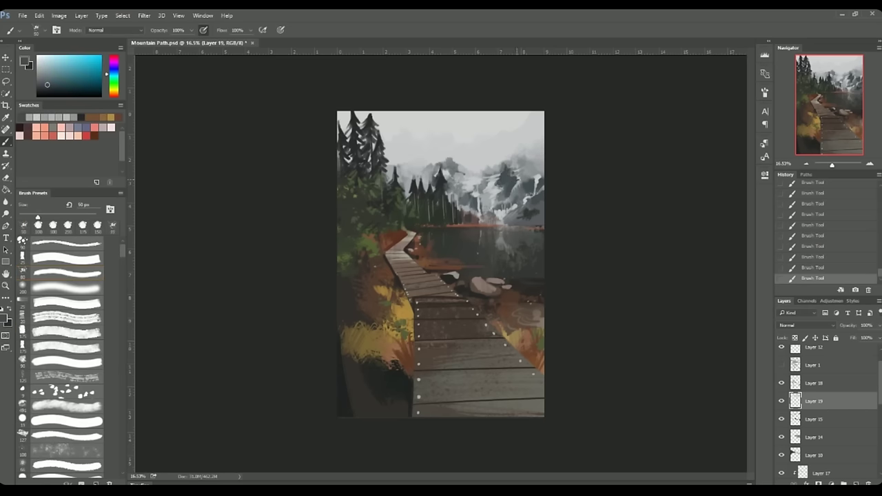
alt+click(532, 180)
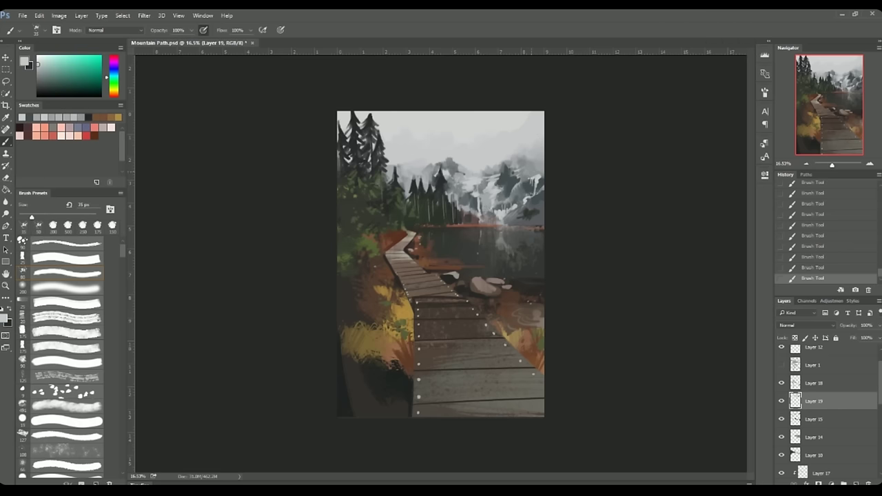
key(period)
key(period)
key(period)
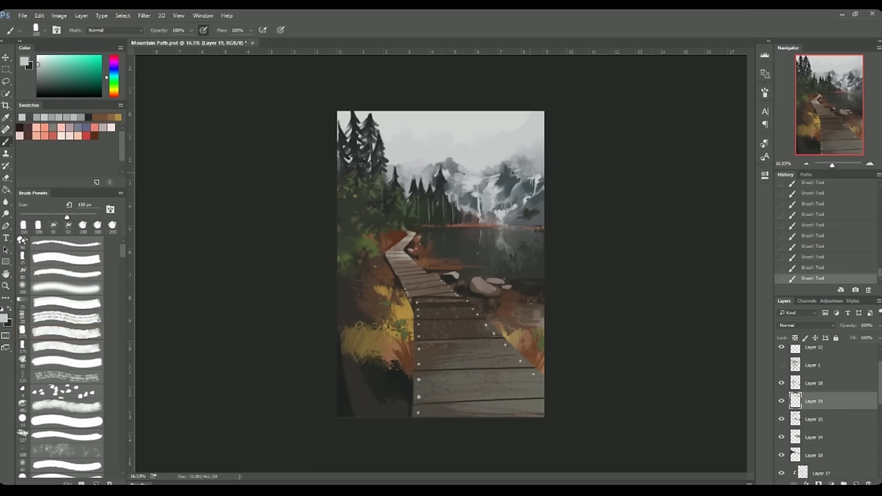
key(bracketright)
key(bracketright)
alt+click(520, 332)
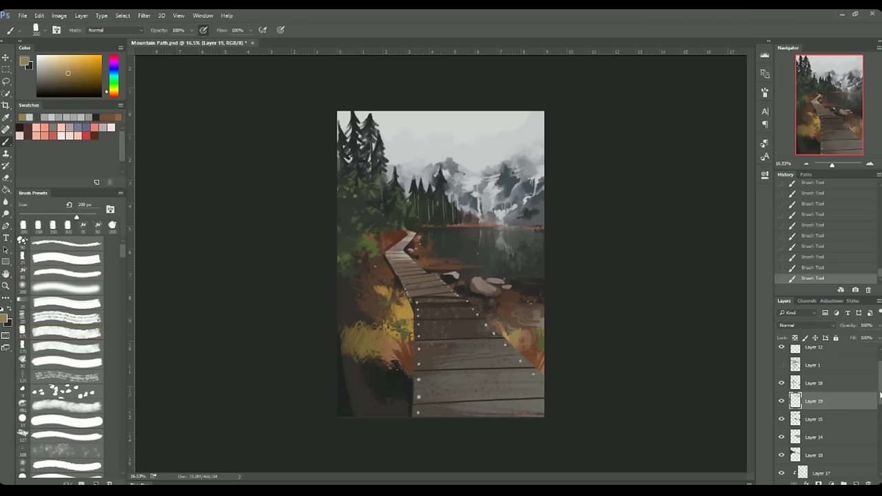
scroll(868, 390, up, 1)
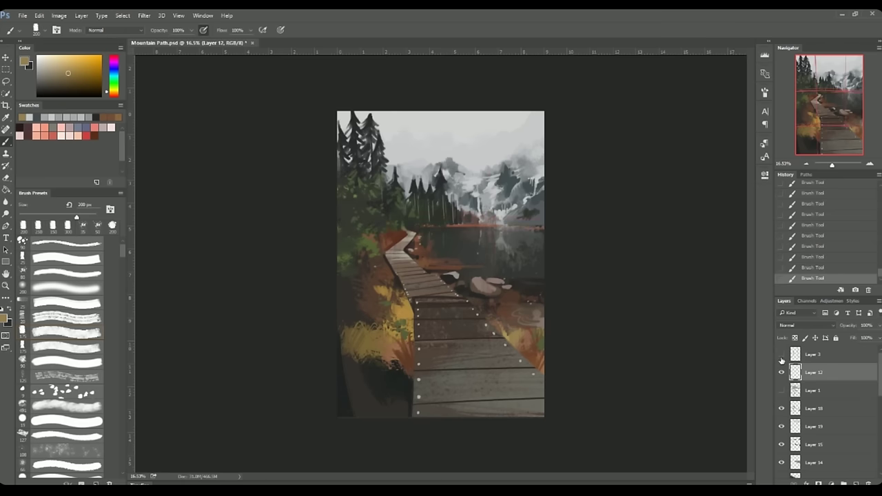
Step: Move Layer 12 below Layer 1 and paint yellow and green strokes on the left foliage
drag(799, 373, 803, 386)
alt+click(382, 310)
key(bracketright)
key(bracketright)
mouse_move(370, 305)
mouse_down()
mouse_move(386, 324)
mouse_move(359, 317)
mouse_up()
alt+click(355, 286)
key(bracketright)
key(bracketright)
drag(361, 338, 372, 292)
Step: Darken the lower-left foliage with broad dark teal strokes, ending with a 250 px brush
alt+click(388, 400)
key(bracketright)
key(bracketright)
key(bracketright)
mouse_move(388, 399)
mouse_down()
mouse_move(354, 338)
mouse_move(358, 393)
mouse_up()
key(bracketright)
key(bracketright)
alt+click(528, 174)
key(bracketleft)
key(bracketleft)
key(bracketleft)
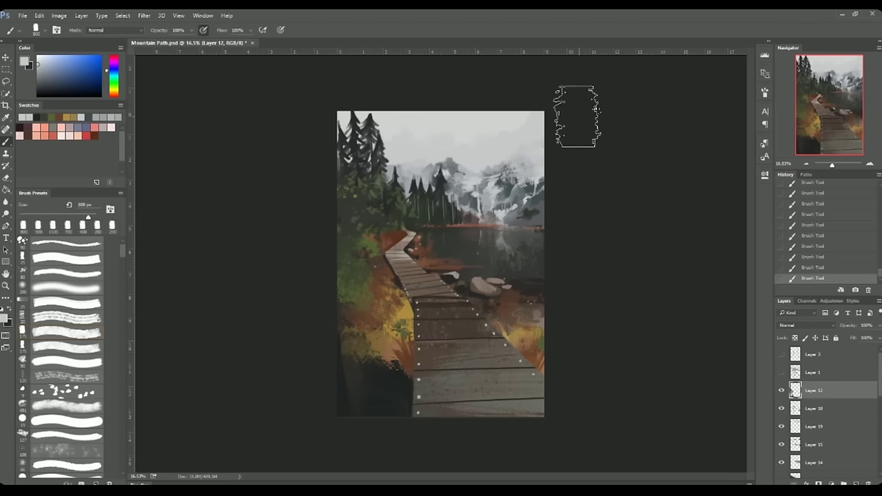
alt+click(352, 165)
alt+click(452, 217)
key(bracketleft)
key(bracketleft)
key(bracketleft)
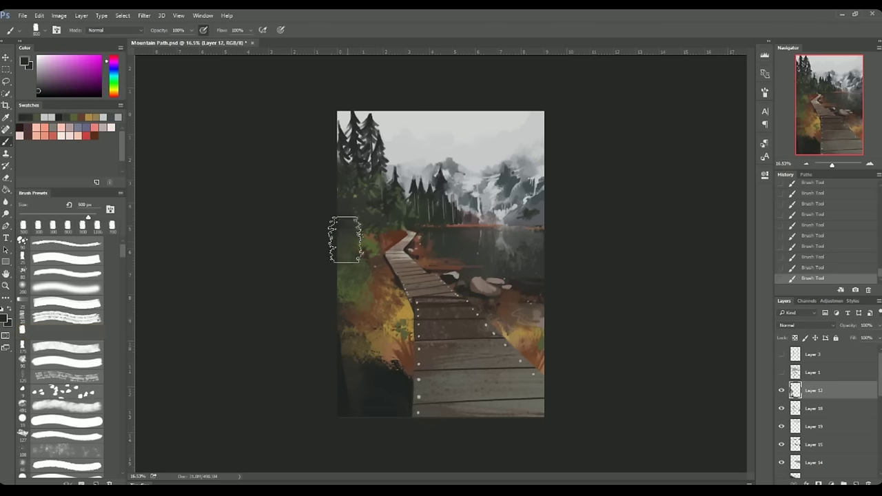
alt+click(353, 263)
Step: Compare the foliage with Layer 12 toggled, then paint dark red-brown shading on new Layer 20
click(781, 390)
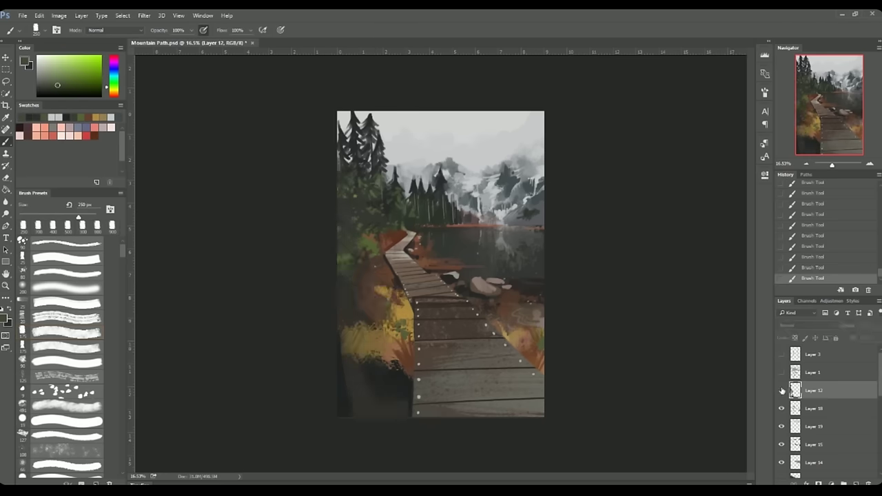
click(781, 390)
click(782, 390)
click(782, 390)
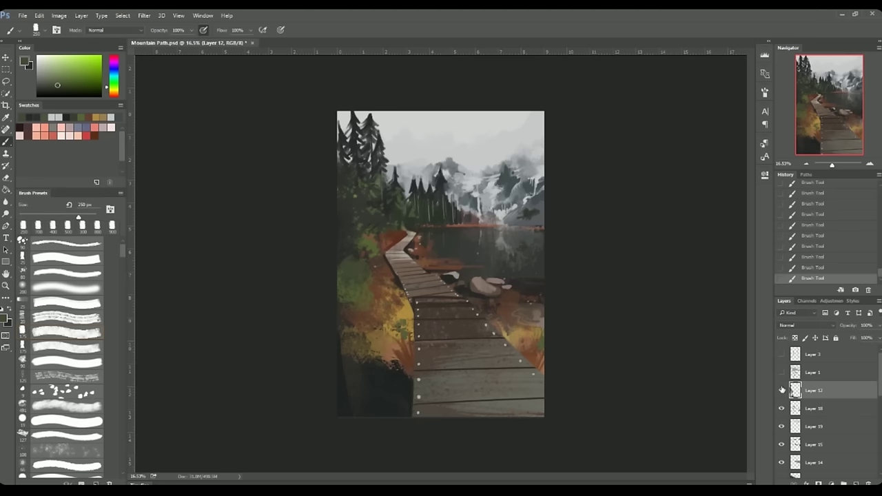
click(781, 390)
key(ctrl+shift+alt+n)
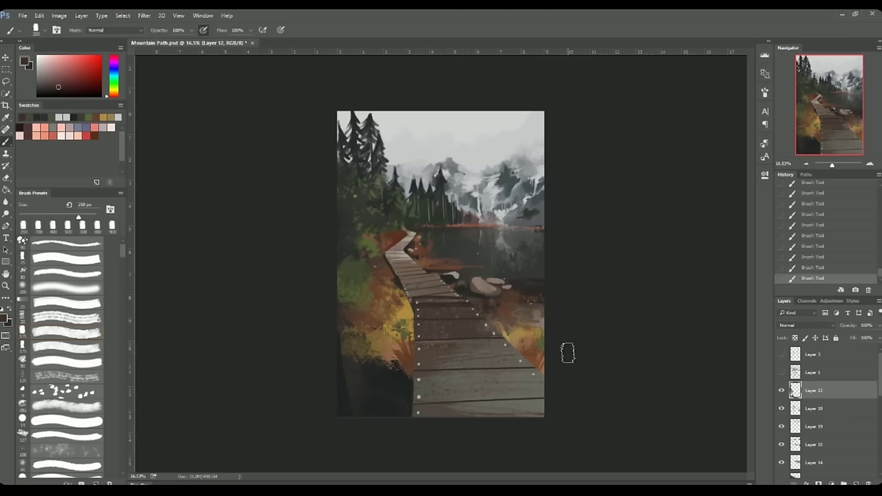
mouse_move(348, 310)
mouse_down()
mouse_move(345, 275)
mouse_move(382, 358)
mouse_move(381, 314)
mouse_up()
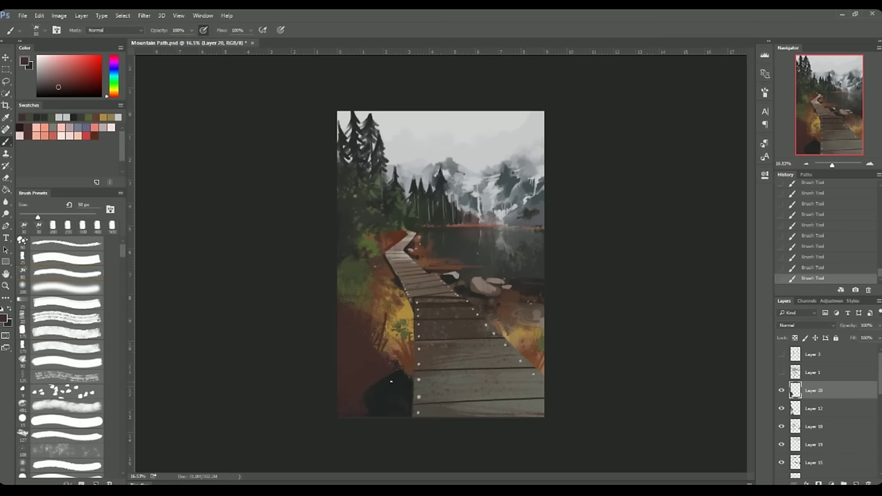
Step: Dab olive-green leaves into the lower-left undergrowth with a 50–70 px brush
alt+click(361, 380)
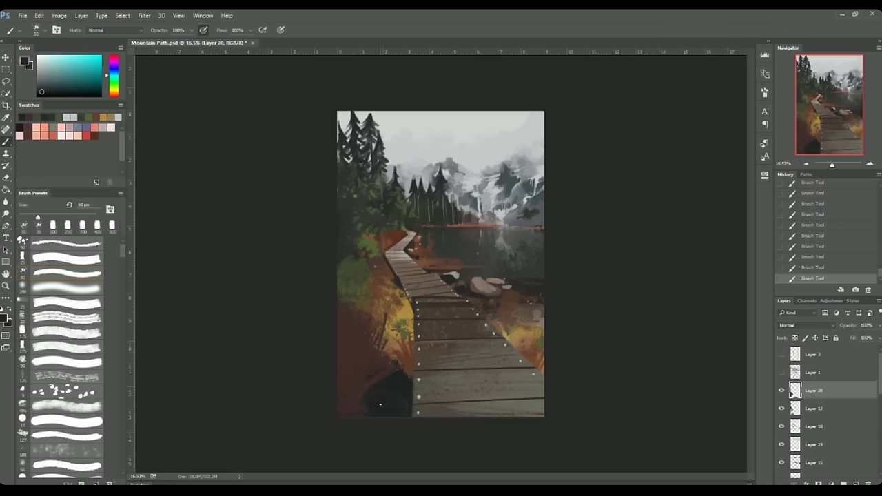
key(bracketright)
key(bracketright)
alt+click(405, 334)
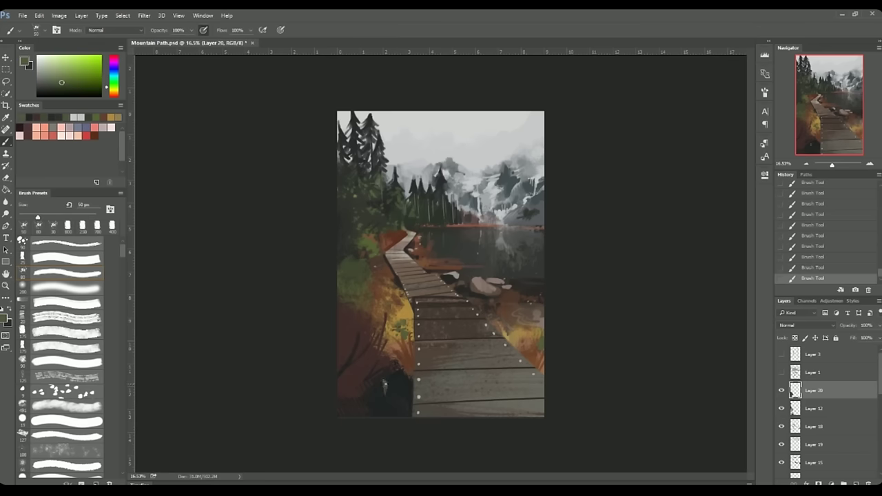
drag(386, 390, 376, 406)
alt+click(412, 337)
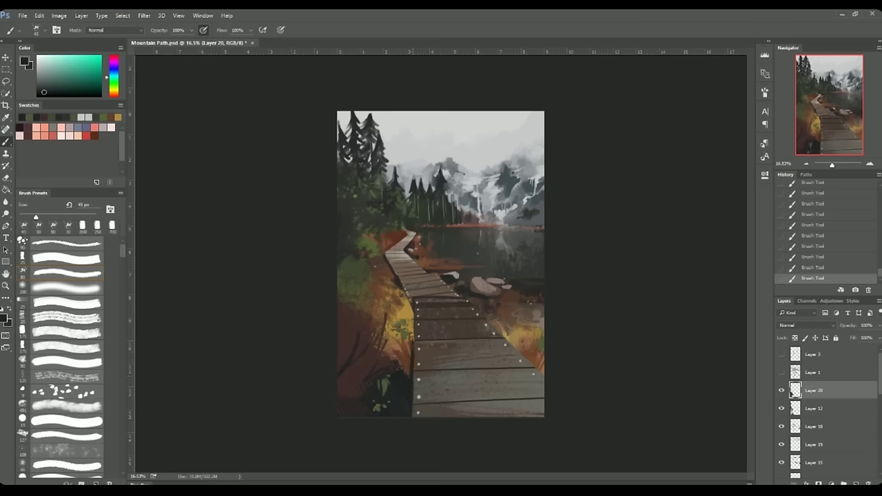
alt+click(396, 383)
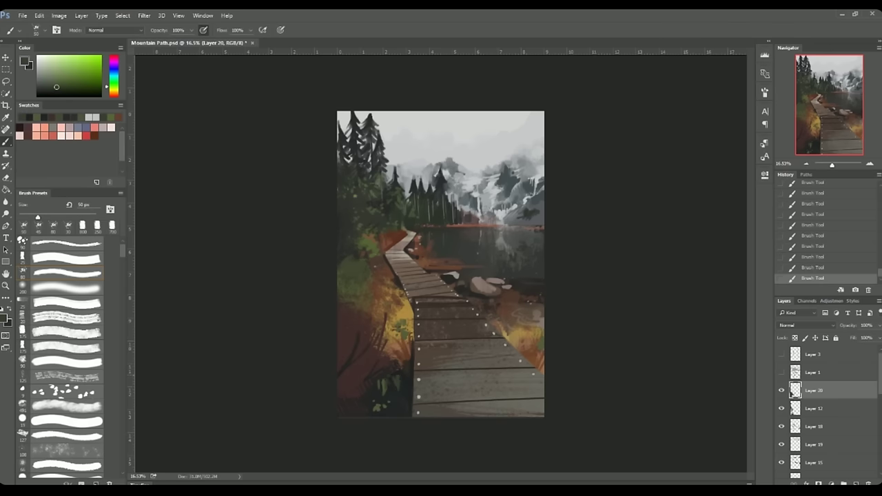
key(bracketright)
alt+click(382, 376)
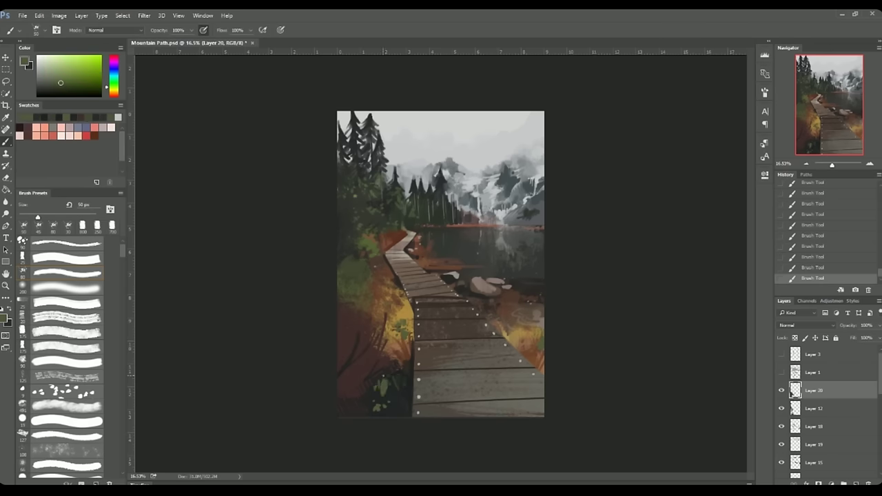
Step: Add golden ochre and orange touches to the lower-left foliage
alt+click(401, 421)
alt+click(385, 389)
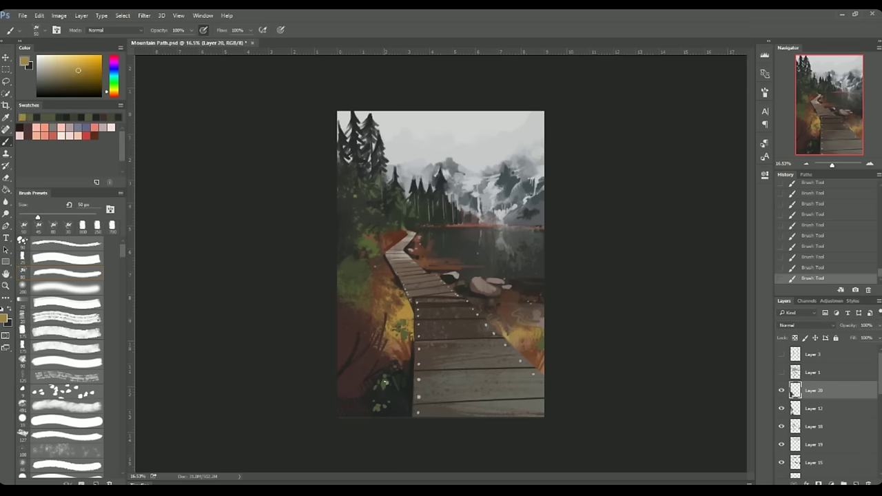
alt+click(616, 272)
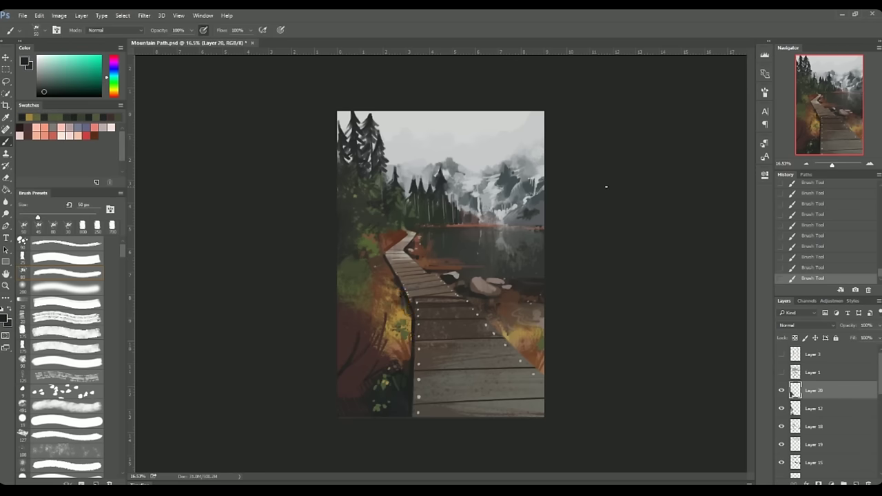
alt+click(409, 332)
key(bracketright)
alt+click(389, 276)
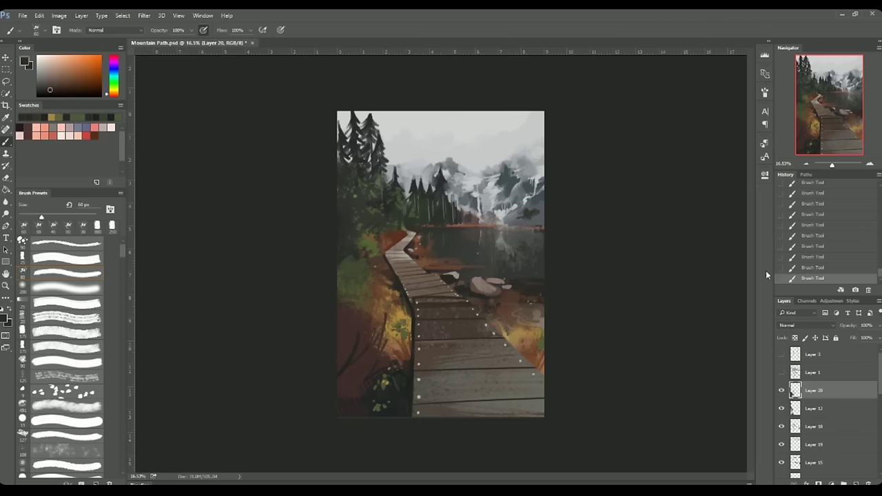
drag(831, 165, 831, 165)
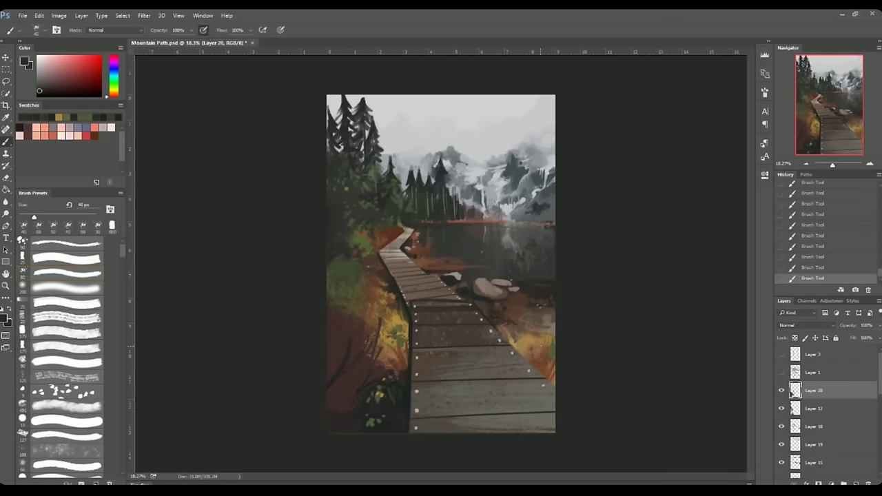
Step: Paint dark red grass stalks in the lower-left undergrowth
alt+click(464, 340)
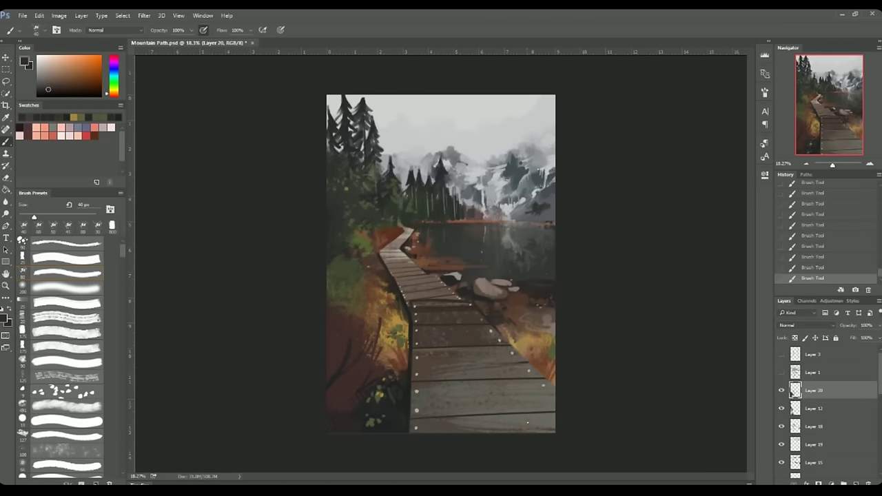
alt+click(348, 372)
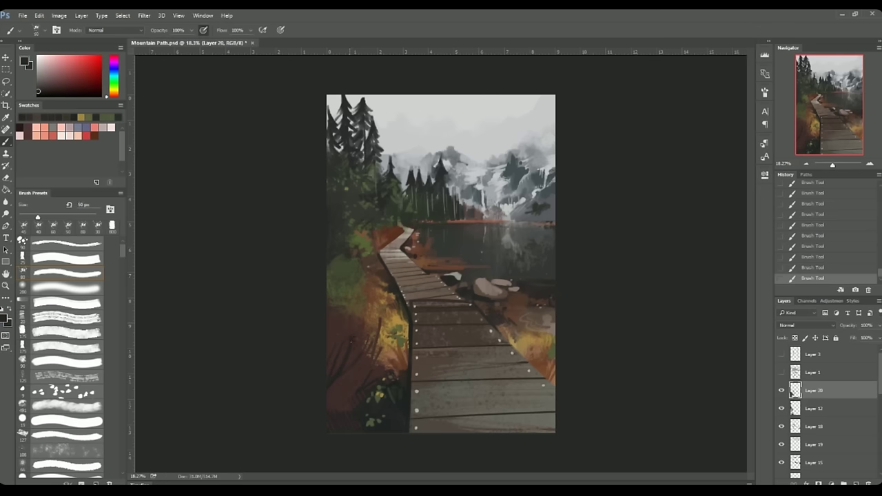
drag(373, 295, 361, 321)
alt+click(352, 324)
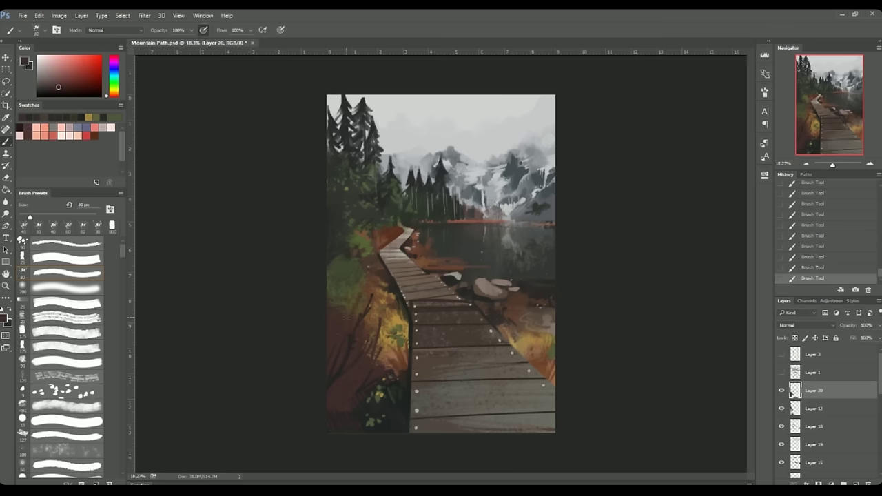
alt+click(354, 320)
drag(363, 295, 352, 328)
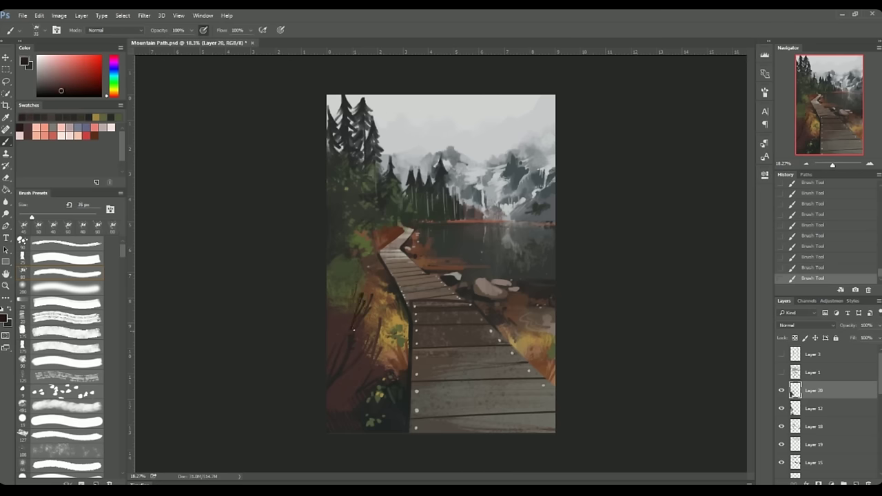
Step: Add more dark grass blades in the lower-left corner, save, and step back one history state
drag(331, 384, 341, 398)
drag(345, 337, 333, 301)
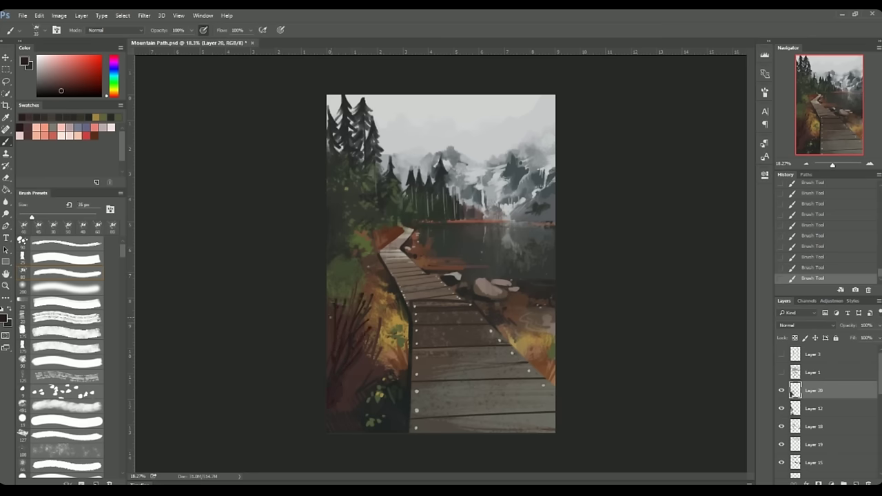
key(ctrl+s)
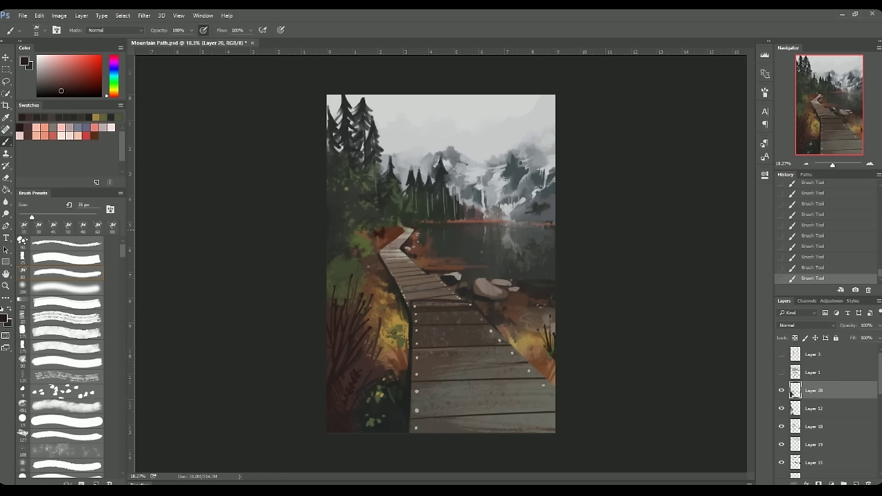
drag(813, 277, 813, 214)
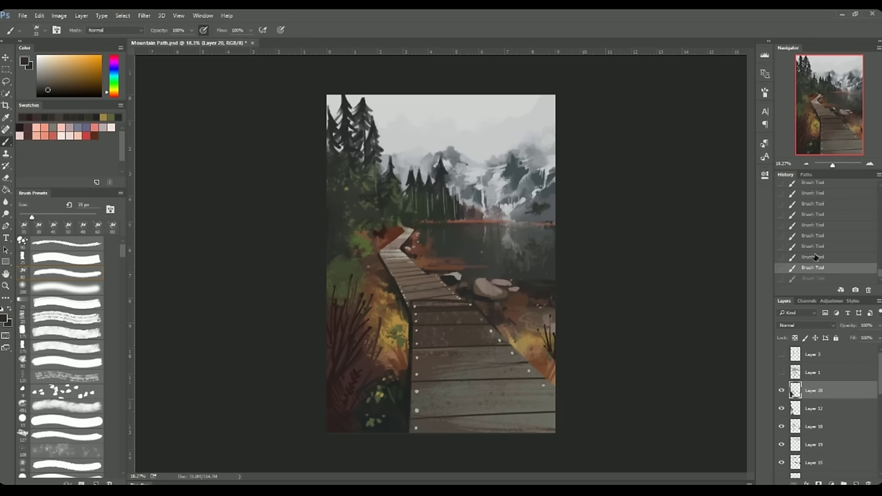
Step: Paint a 40 px dark test stroke along the boardwalk edge on a new layer, then delete it
key(ctrl+shift+alt+n)
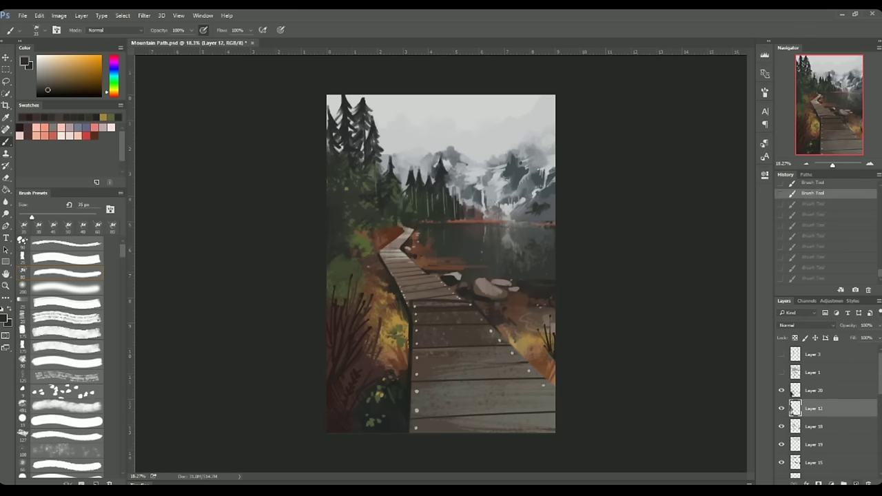
key(bracketright)
click(379, 232)
drag(383, 222, 386, 243)
key(Delete)
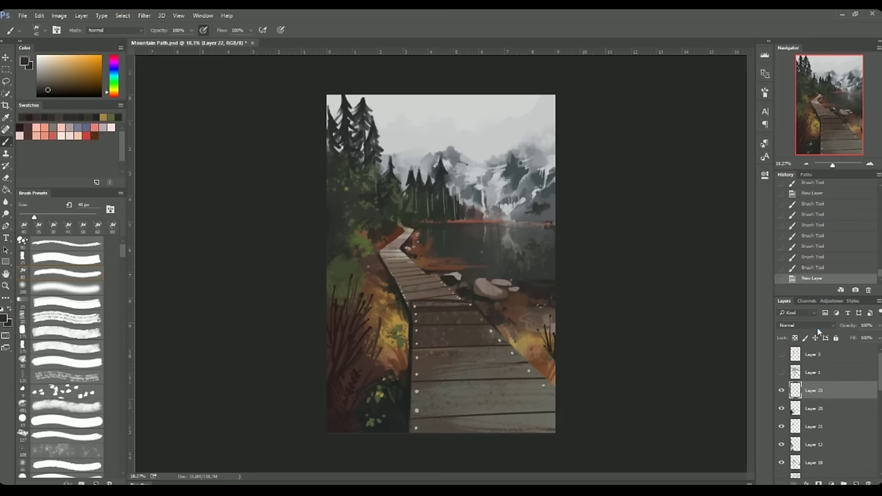
Step: Restore the deleted layer and gather the selected painting layers into Group 1
drag(880, 371, 880, 449)
double_click(841, 401)
key(Escape)
key(ctrl+z)
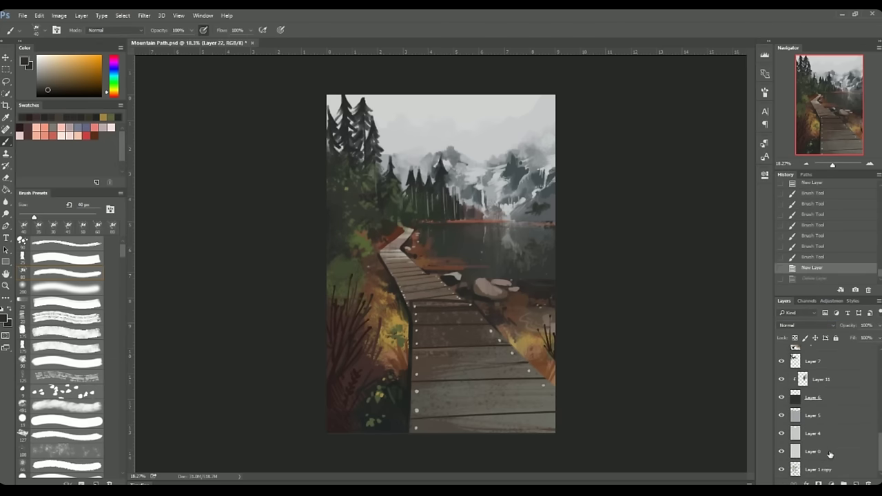
key(ctrl+g)
Step: Try a Brightness/Contrast adjustment (brightness 6, contrast 18), then discard it
click(830, 484)
click(833, 321)
drag(685, 234, 695, 234)
click(727, 324)
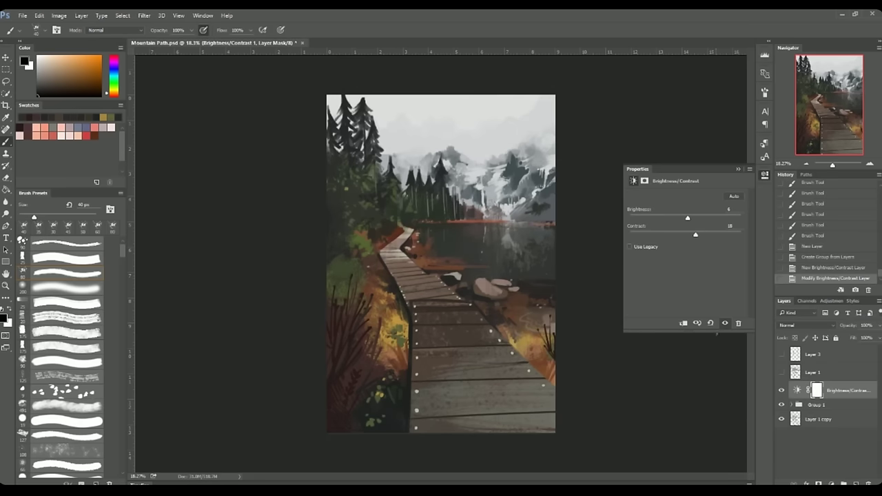
key(Delete)
Step: Add an Overlay-mode layer filled with orange using the Paint Bucket
click(855, 485)
click(806, 325)
click(803, 413)
key(g)
click(85, 135)
click(69, 118)
click(544, 269)
click(879, 324)
Step: Soften the orange tint, then add a Screen layer with a red gradient across the picture
drag(874, 338, 851, 338)
click(855, 484)
click(806, 325)
click(799, 383)
right_click(6, 190)
click(48, 189)
click(51, 117)
drag(384, 89, 482, 207)
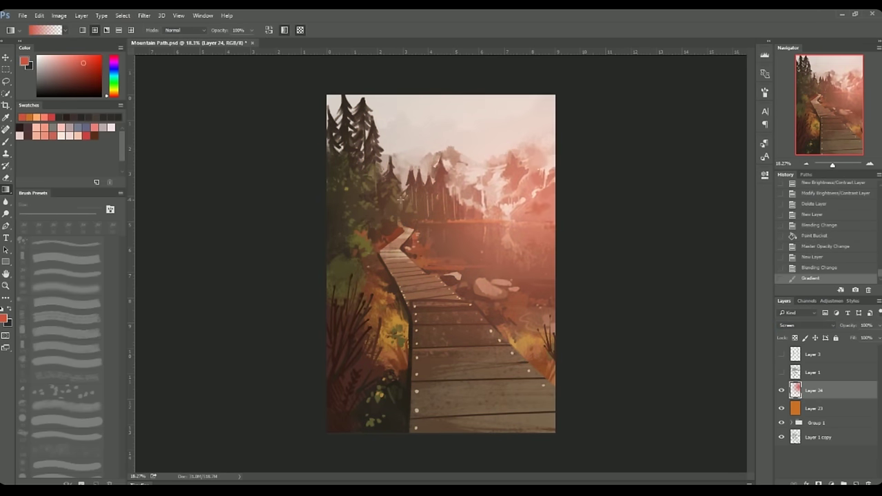
Step: Replace the red gradient with a light-orange sky glow at 54%, raised to 76% opacity
key(ctrl+z)
click(36, 117)
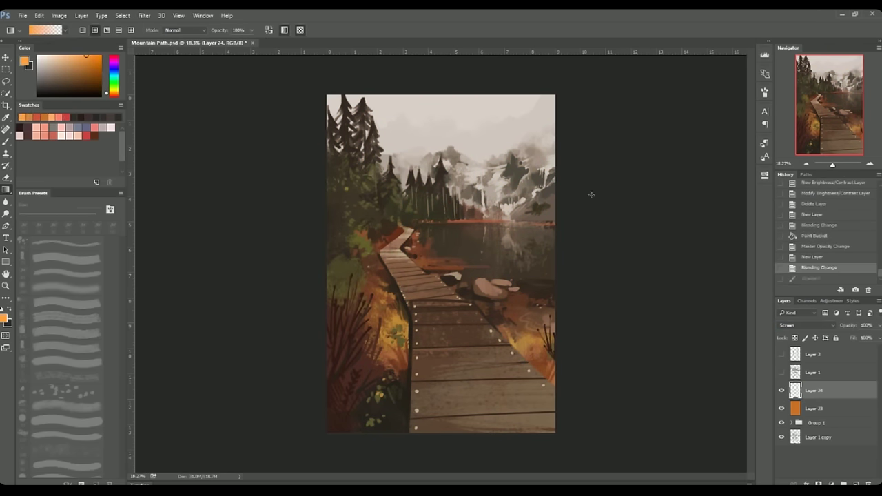
key(5)
key(4)
drag(448, 104, 450, 314)
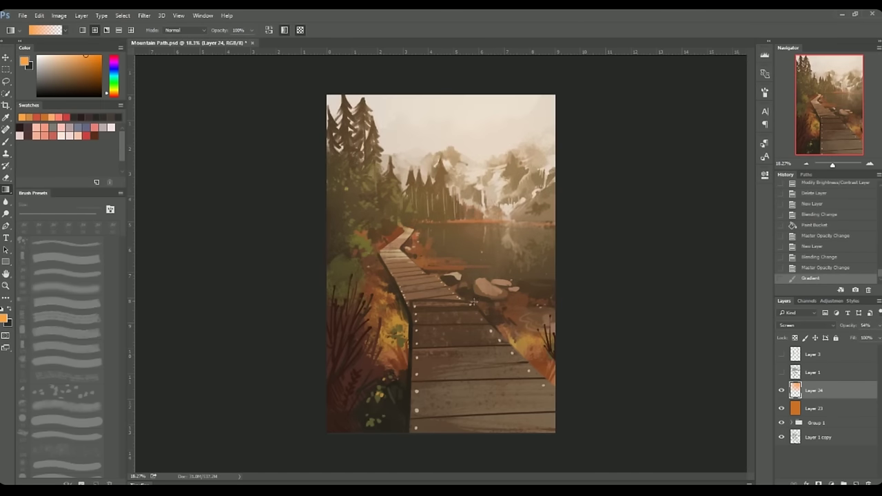
drag(850, 325, 861, 325)
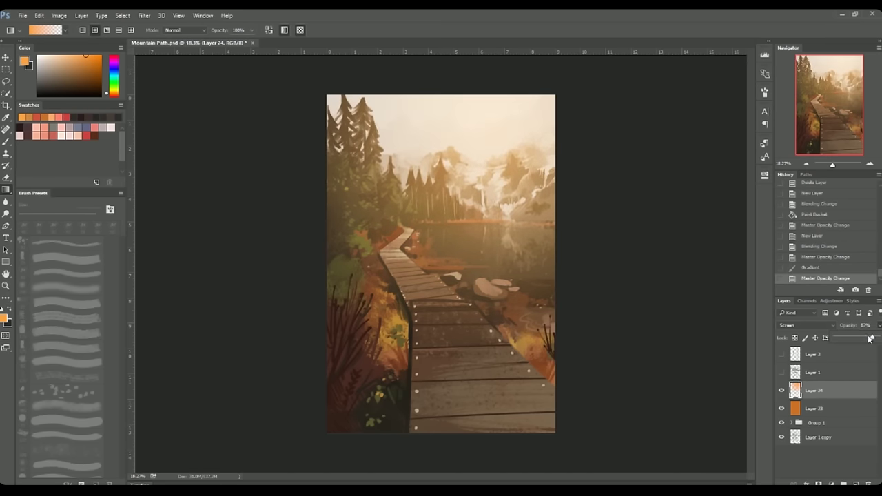
Step: Compare Color Burn, Overlay and other blend modes on the glow, reverting to Screen at 54%
click(806, 325)
click(778, 425)
click(806, 325)
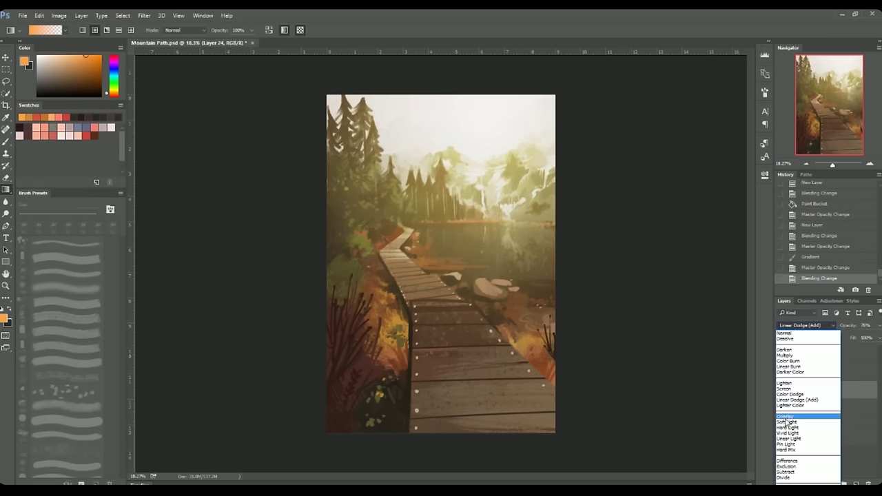
click(792, 363)
click(806, 326)
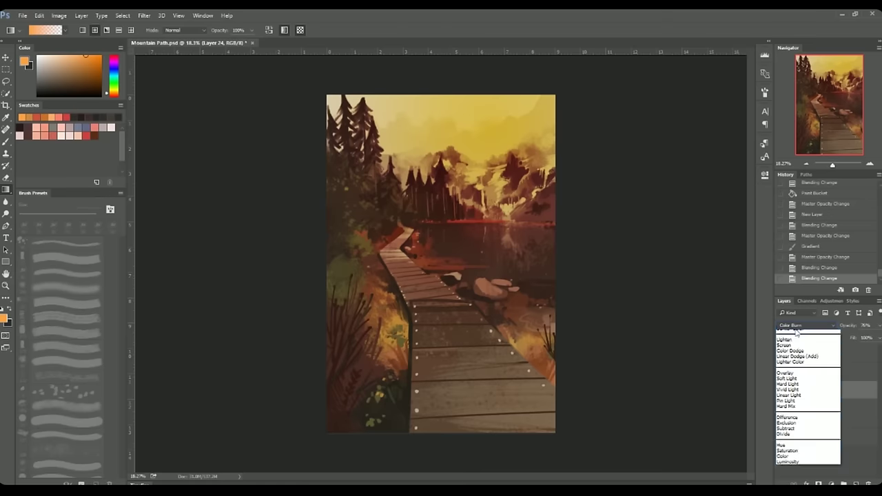
click(806, 325)
click(789, 398)
click(820, 246)
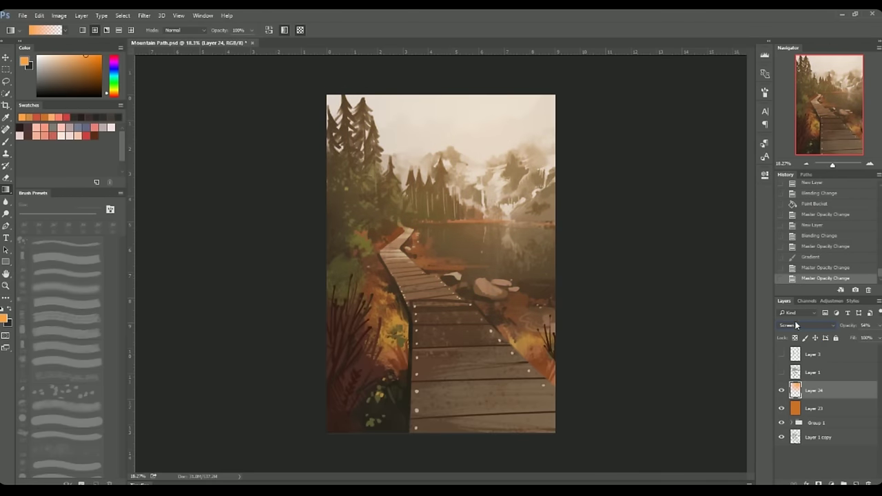
Step: Switch the glow layer to Overlay and toggle its visibility to compare
click(797, 326)
click(787, 419)
click(781, 390)
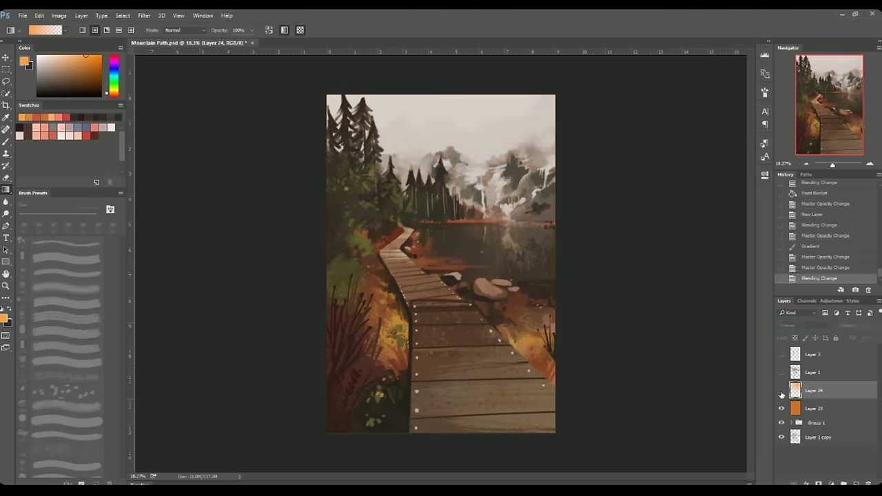
click(781, 390)
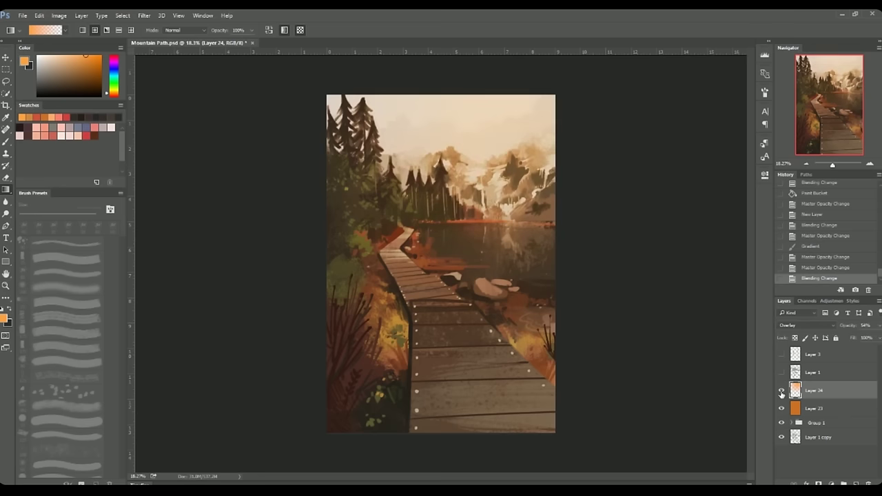
Step: Duplicate Group 1, merge the copy into one layer and apply Auto Contrast
click(841, 423)
key(ctrl+j)
key(ctrl+e)
key(ctrl+alt+shift+l)
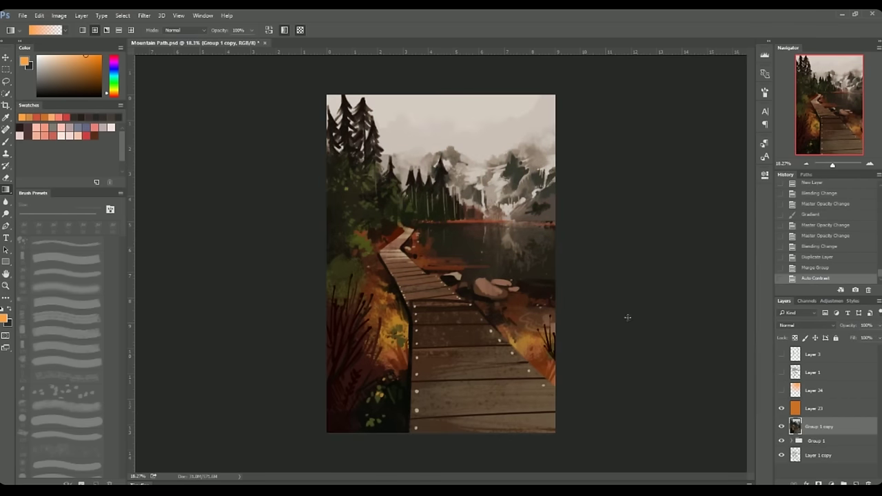
Step: Compare the merged copy by toggling visibility and lower its opacity to 52%
click(781, 390)
click(781, 426)
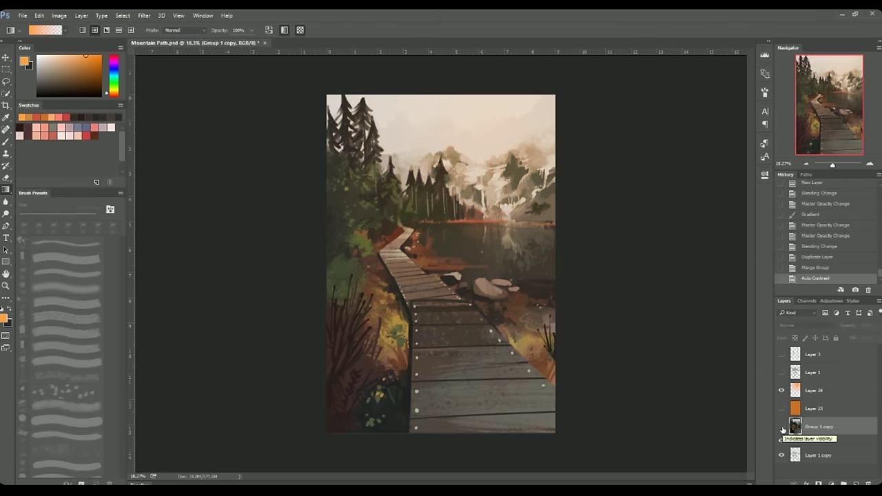
click(876, 325)
drag(875, 337, 859, 337)
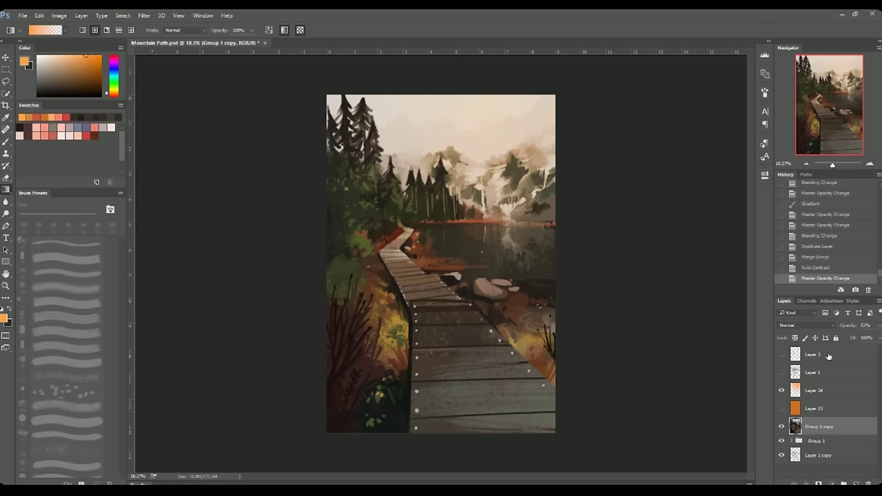
Step: Merge a duplicate of Group 1 copy and set its copy to Overlay at 40% opacity
key(ctrl+j)
right_click(820, 434)
click(799, 349)
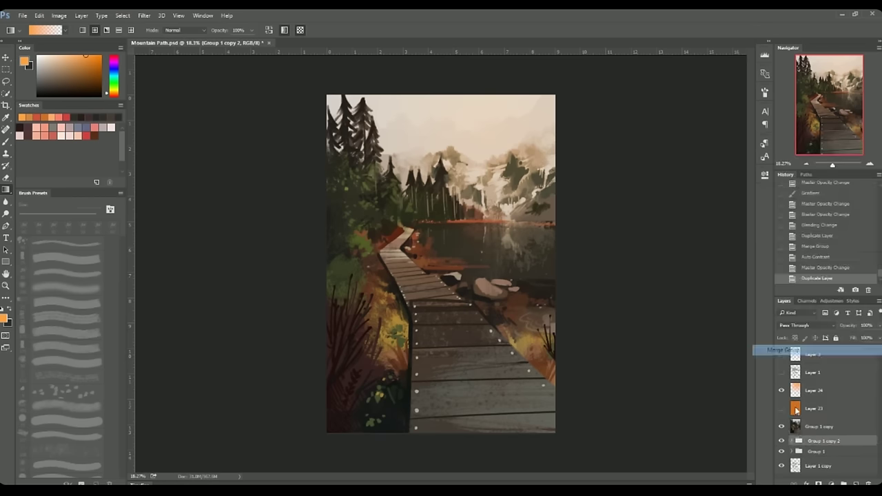
key(ctrl+j)
click(806, 325)
click(792, 420)
click(878, 325)
drag(877, 337, 853, 337)
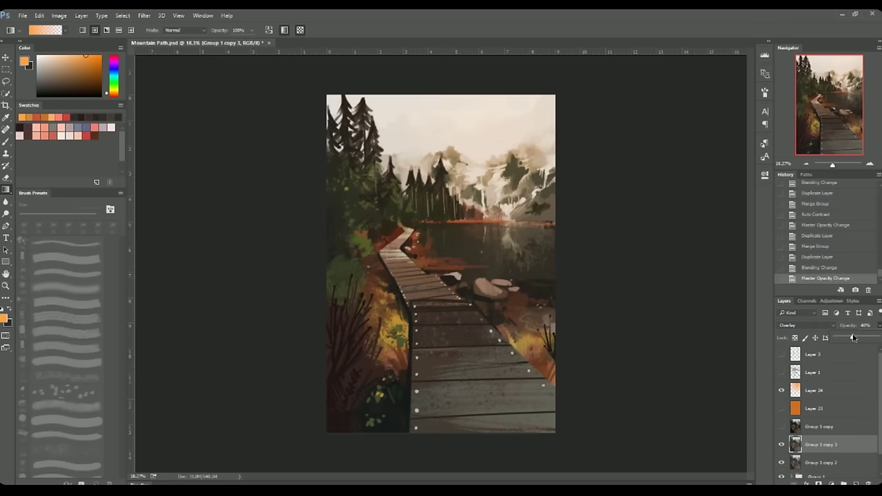
Step: Group two layers into Group 2, move it above Group 1 copy, compare, then delete it
shift+click(820, 463)
key(ctrl+g)
key(ctrl+bracketright)
click(781, 422)
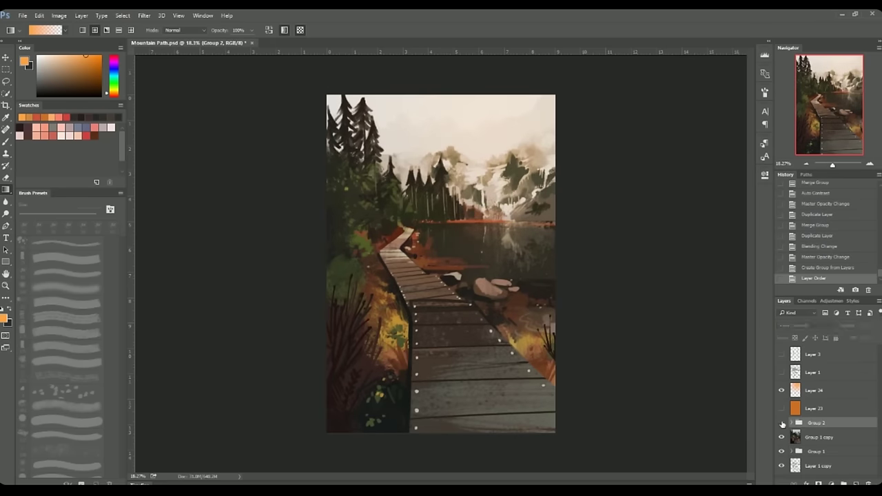
click(781, 422)
click(782, 422)
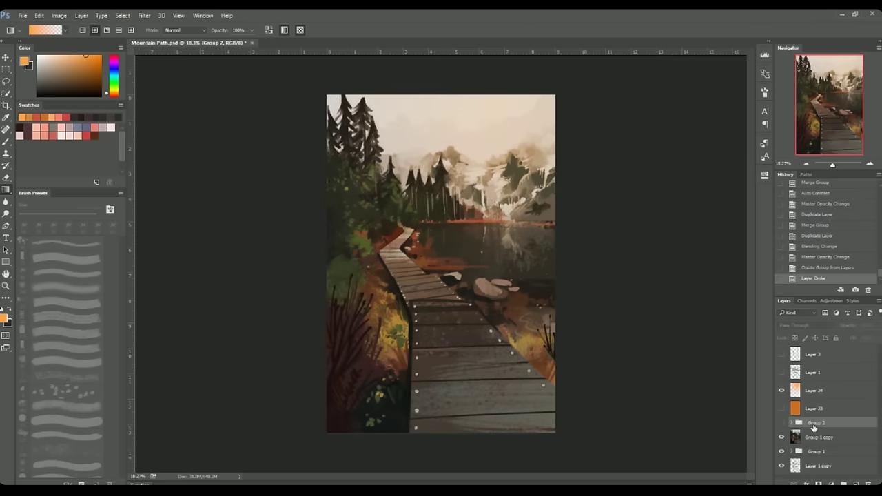
key(Delete)
Step: Set Layer 23 to 13% opacity and toggle Layers 23, 24 and Group 1 copy to compare
click(820, 408)
key(1)
key(3)
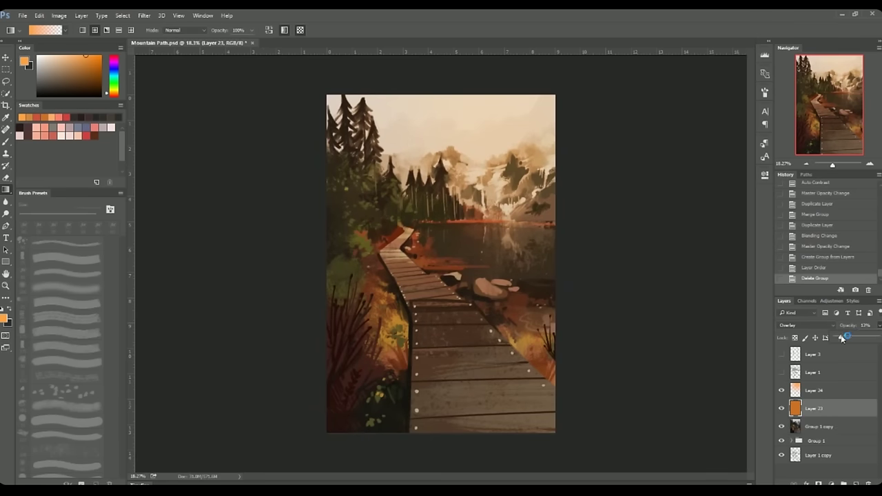
click(781, 426)
click(781, 427)
click(782, 427)
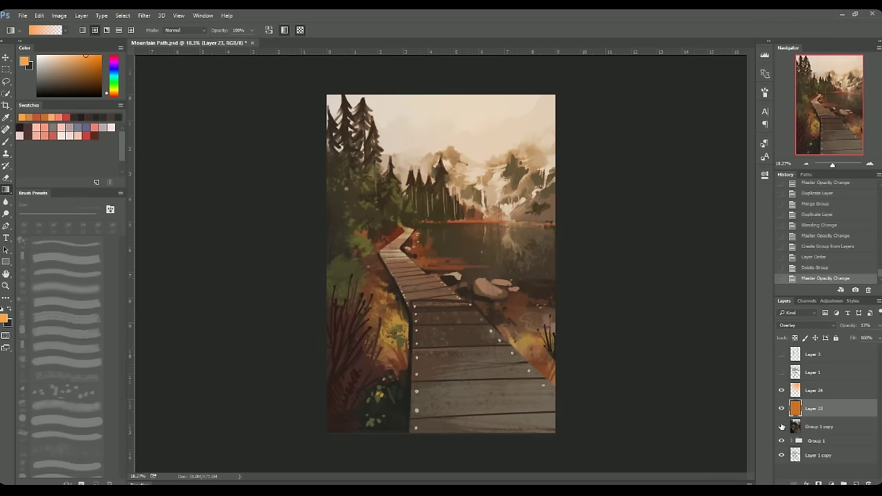
click(782, 427)
click(782, 427)
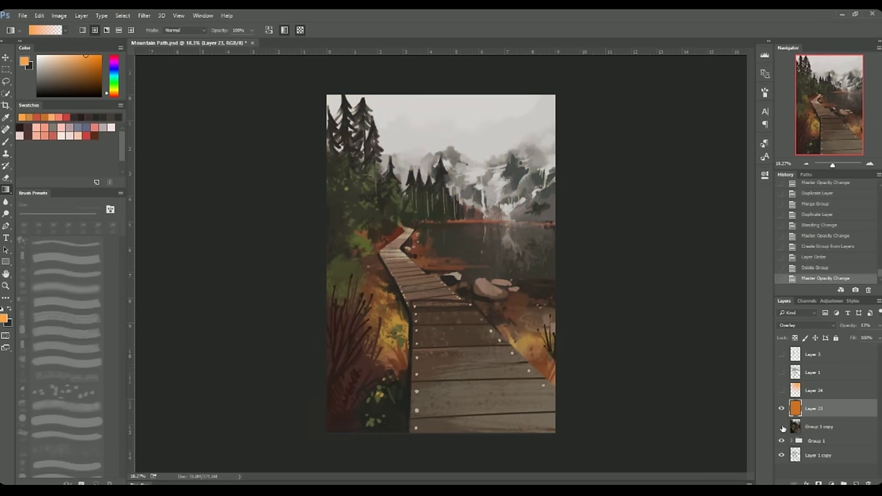
click(782, 427)
click(781, 427)
click(782, 408)
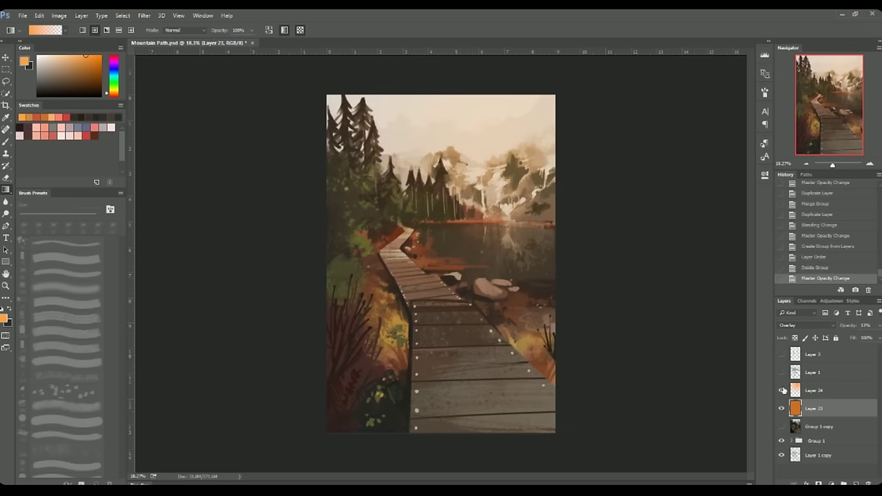
Step: Reposition Group 1 copy in the stack and merge a duplicated Group 1 into one layer
mouse_move(813, 426)
mouse_down()
mouse_move(813, 390)
mouse_move(800, 427)
mouse_up()
click(782, 391)
click(782, 391)
click(782, 391)
click(782, 426)
click(782, 427)
click(781, 355)
click(781, 355)
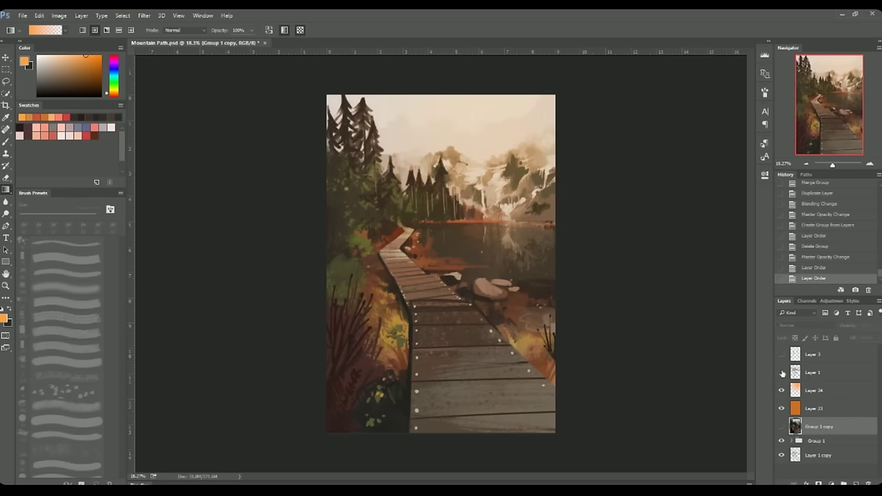
drag(811, 444, 811, 426)
right_click(810, 427)
click(812, 334)
Step: Group Layers 24 and 23 into Group 2, duplicate it, and merge the copy into one layer
click(811, 408)
shift+click(811, 390)
key(ctrl+g)
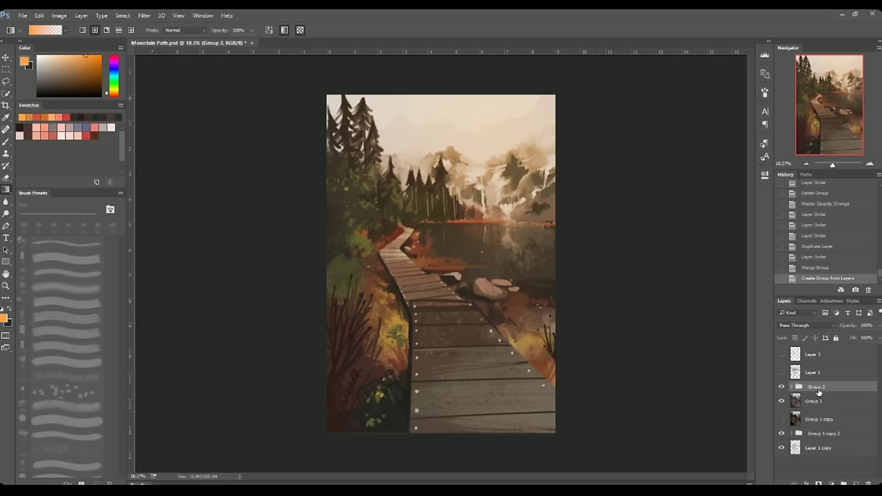
key(ctrl+j)
right_click(816, 390)
click(710, 344)
Step: Try Auto Contrast on the merged Group 2 copy, then undo it
click(58, 16)
click(61, 60)
click(809, 268)
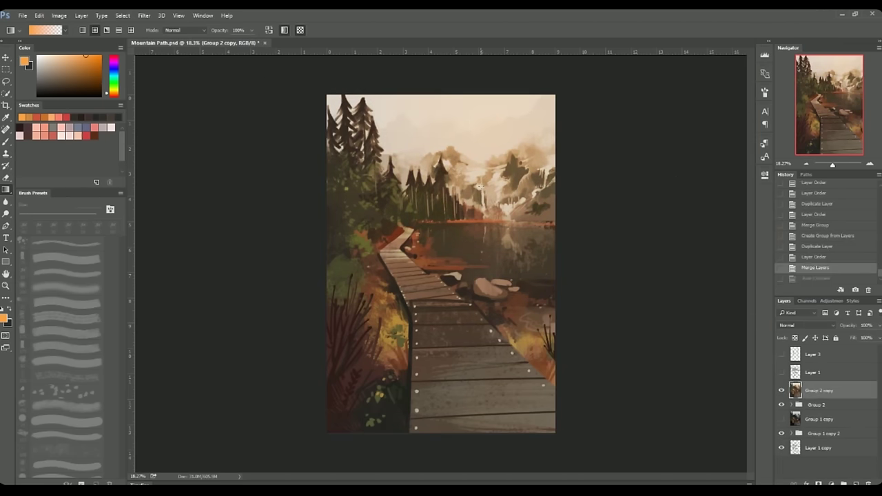
click(59, 16)
click(218, 165)
click(6, 141)
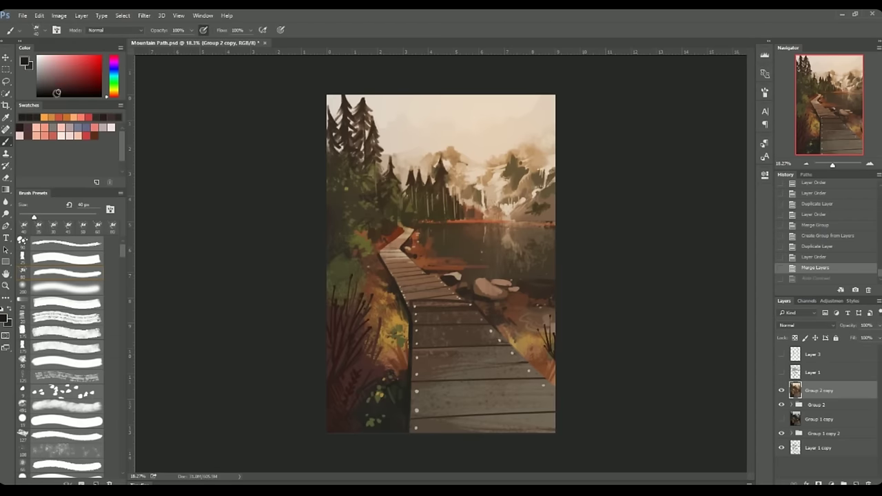
Step: Add small brush dabs around the painting and dark grass blades at the lower-right edge
click(405, 419)
click(416, 314)
click(562, 435)
click(561, 434)
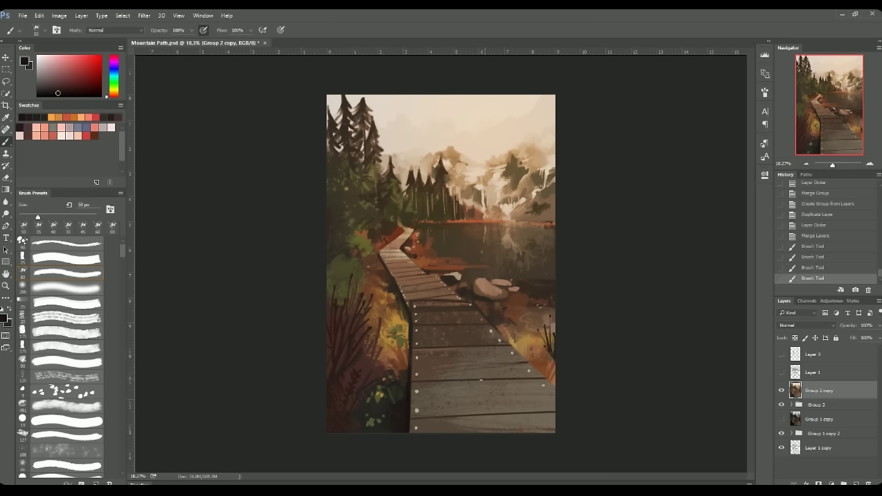
click(531, 339)
click(531, 338)
click(532, 338)
click(532, 338)
click(332, 411)
click(334, 399)
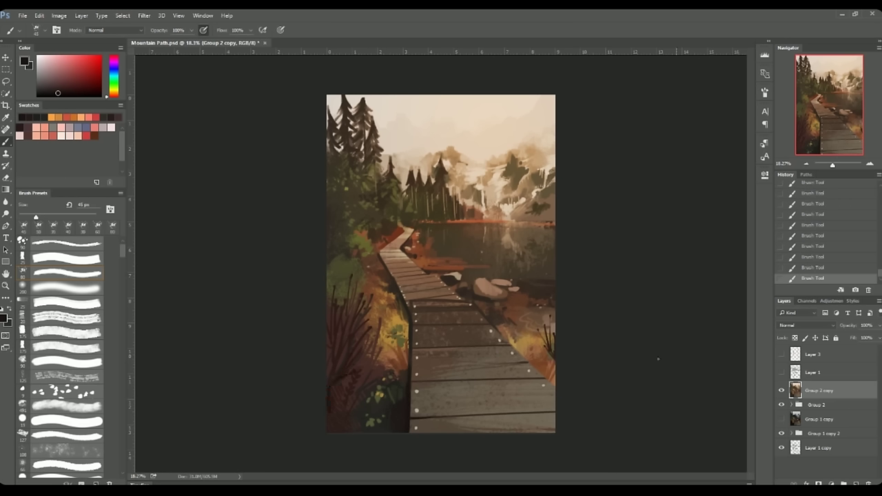
drag(544, 370, 554, 367)
key(bracketright)
key(bracketright)
key(bracketright)
Step: Apply Image > Auto Tone to the painting, compare, then undo it
click(59, 16)
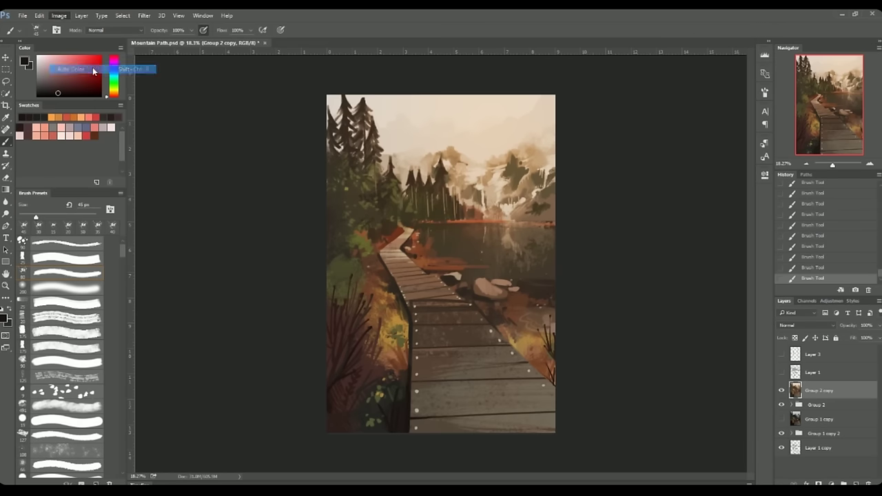
click(59, 15)
click(75, 46)
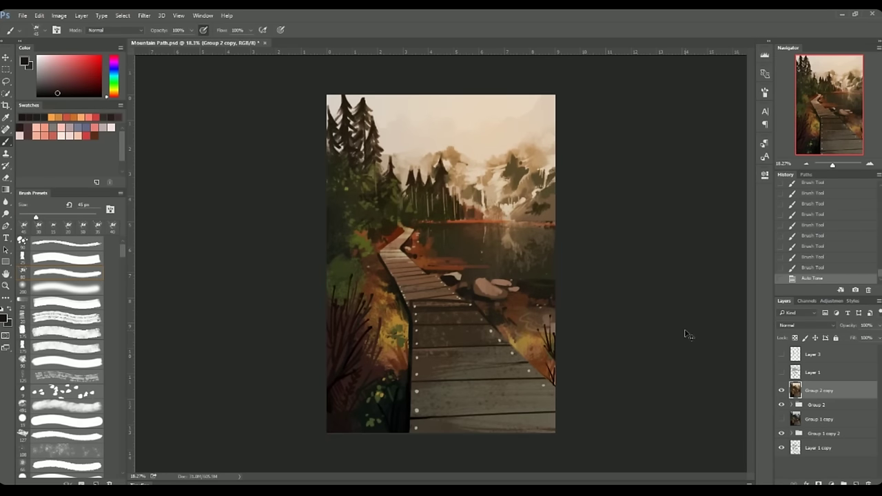
click(781, 390)
click(781, 391)
click(782, 391)
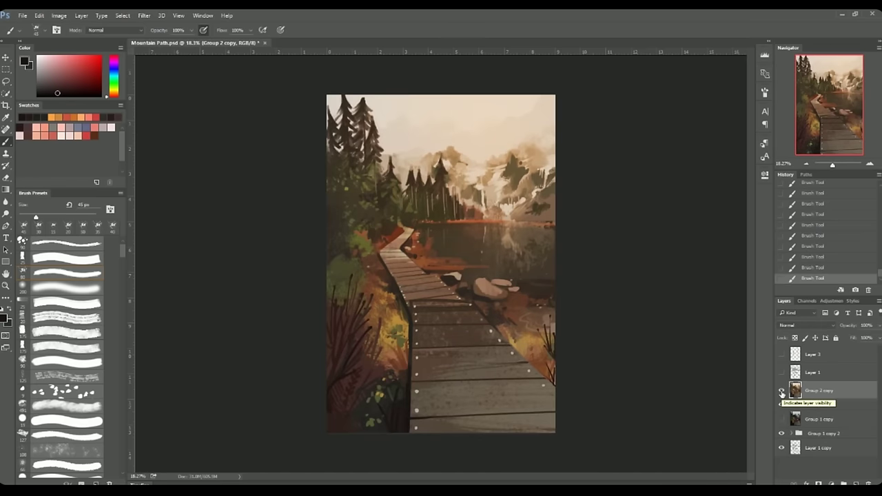
Step: Toggle Group 1 copy, Group 2 and Group 2 copy visibility to compare, ending on Group 2 copy
click(782, 392)
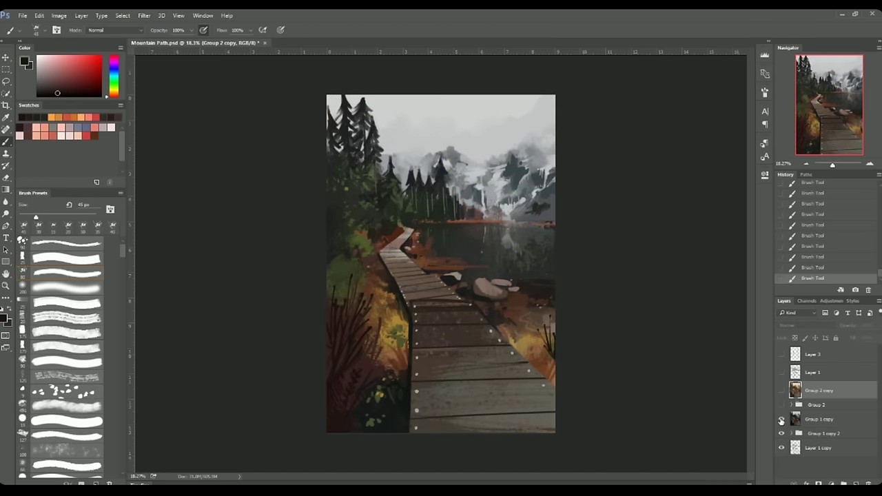
click(781, 391)
click(782, 418)
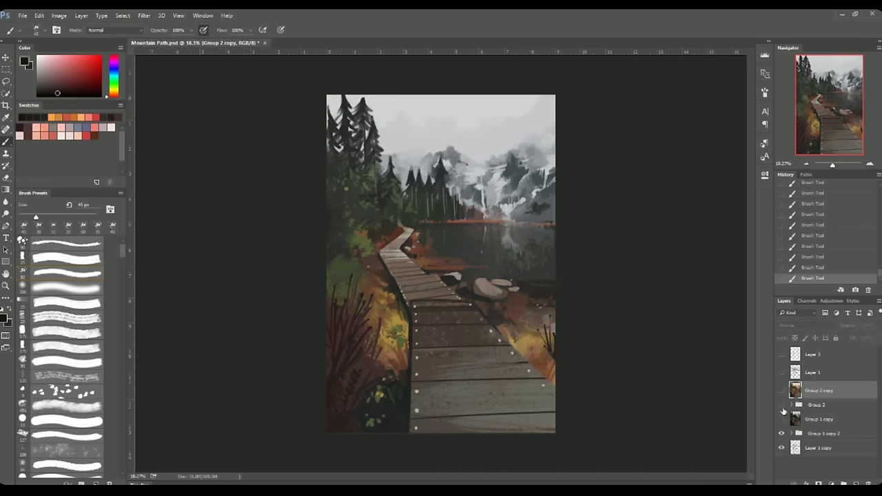
click(781, 390)
click(781, 406)
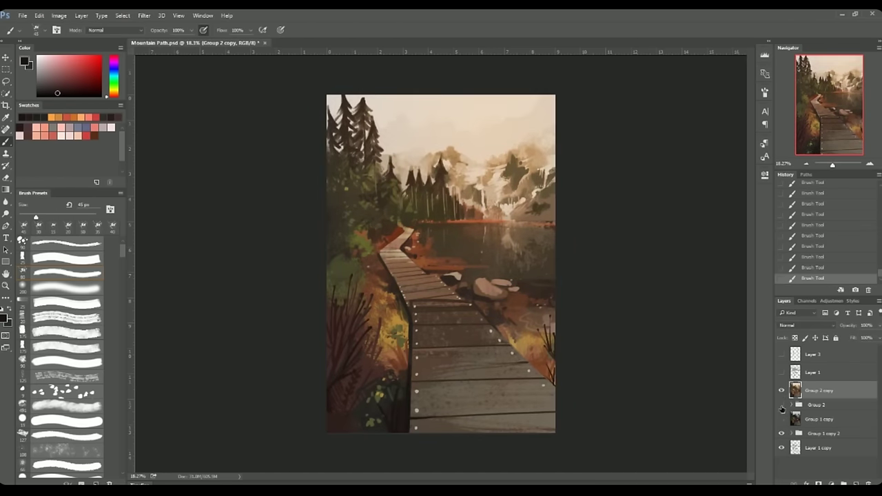
click(781, 391)
click(818, 391)
Step: Add Layer 25 above Group 2 copy with a new paint colour and a 60 px brush
click(856, 484)
alt+click(338, 377)
key(bracketright)
Step: Paint dark strokes and grass blades along the lower-left edge and beside the boardwalk
drag(332, 413, 335, 433)
click(67, 273)
drag(337, 378, 338, 420)
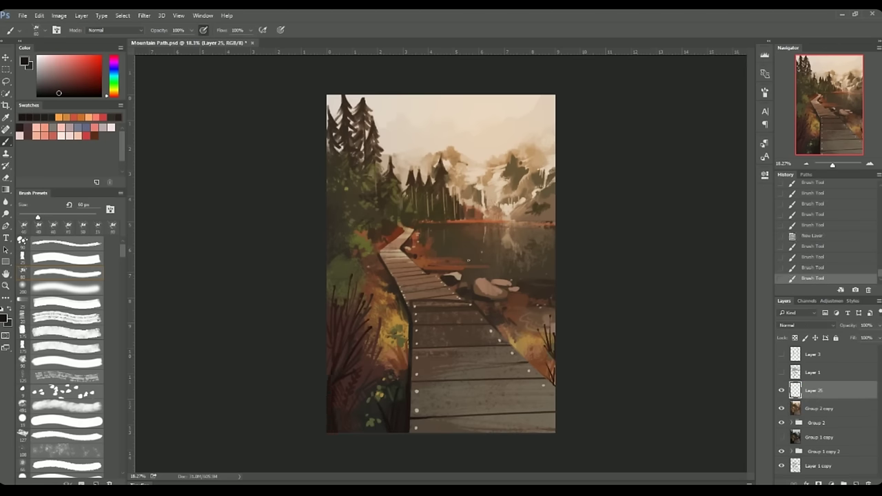
mouse_move(400, 383)
mouse_down()
mouse_move(410, 358)
mouse_move(404, 384)
mouse_up()
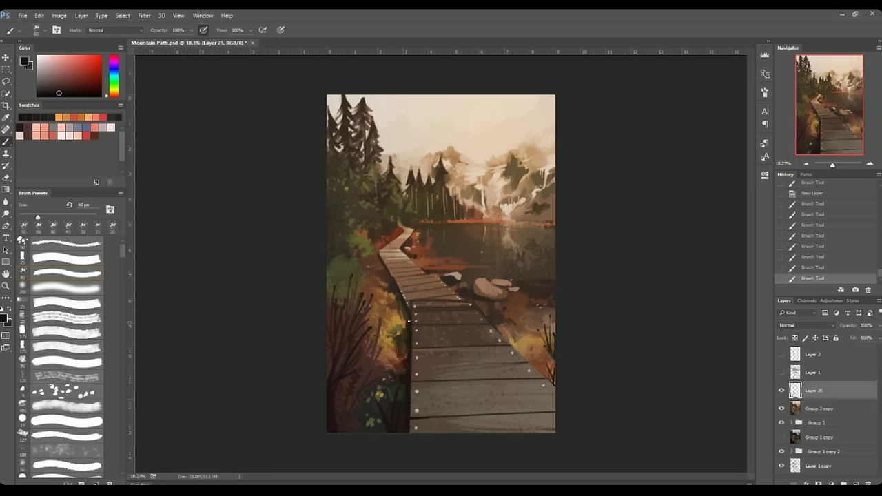
alt+click(410, 351)
drag(408, 328, 402, 310)
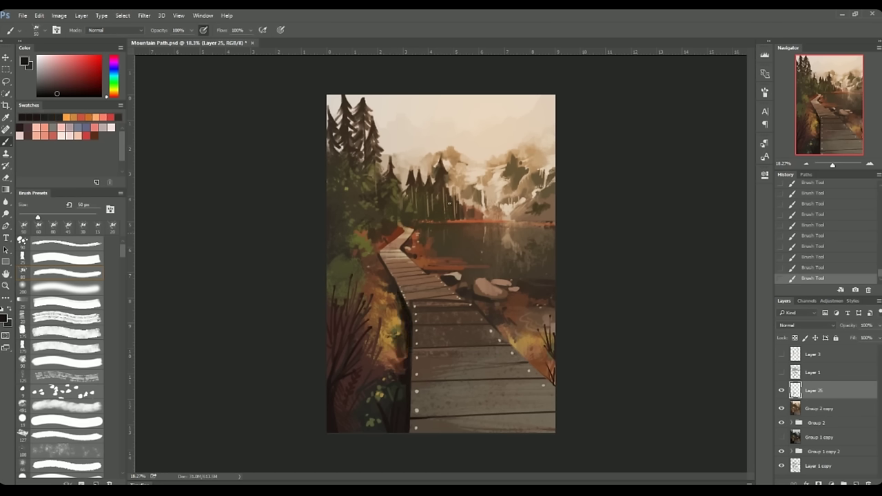
drag(334, 341, 331, 285)
key(bracketleft)
drag(328, 378, 350, 310)
key(bracketright)
key(bracketright)
key(bracketright)
Step: Sample orange, yellow and tan colours from the foliage while resizing the brush
alt+click(338, 248)
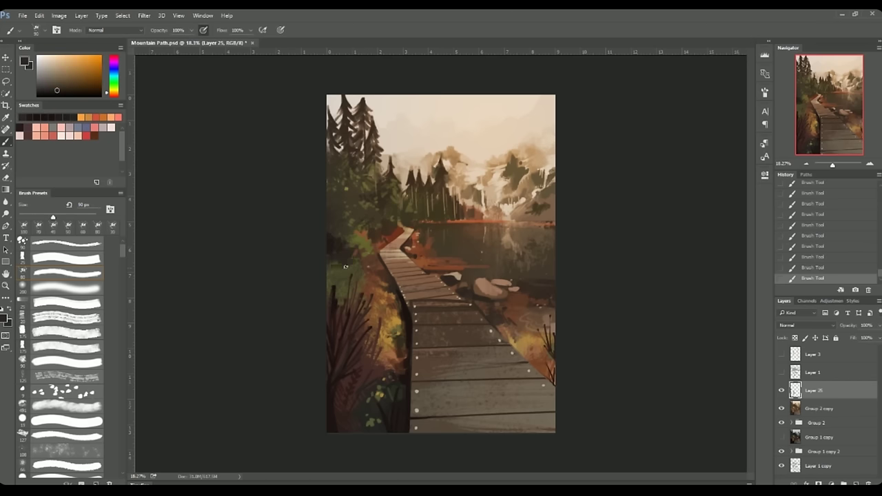
key(bracketright)
key(bracketright)
key(bracketright)
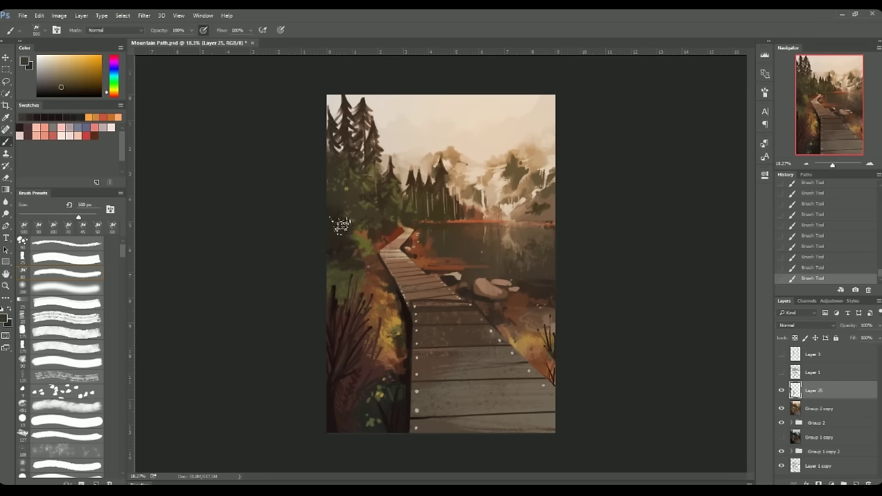
key(bracketleft)
key(bracketleft)
key(bracketleft)
alt+click(336, 212)
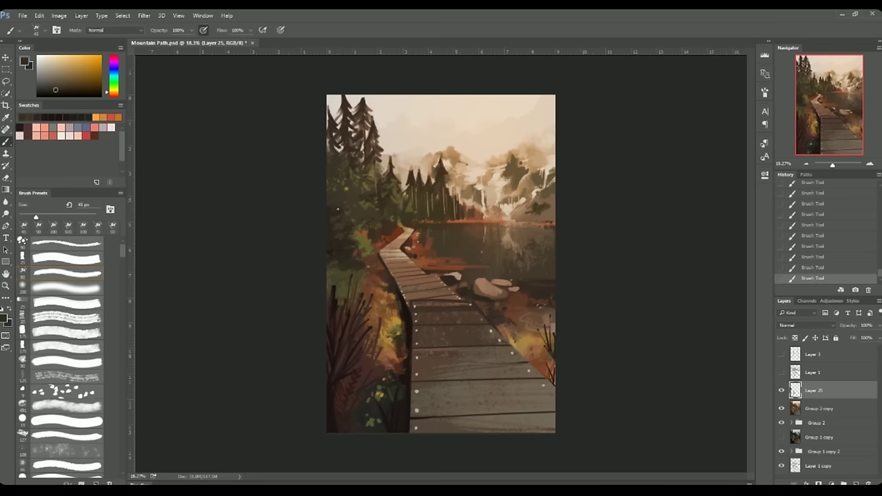
key(bracketright)
alt+click(350, 258)
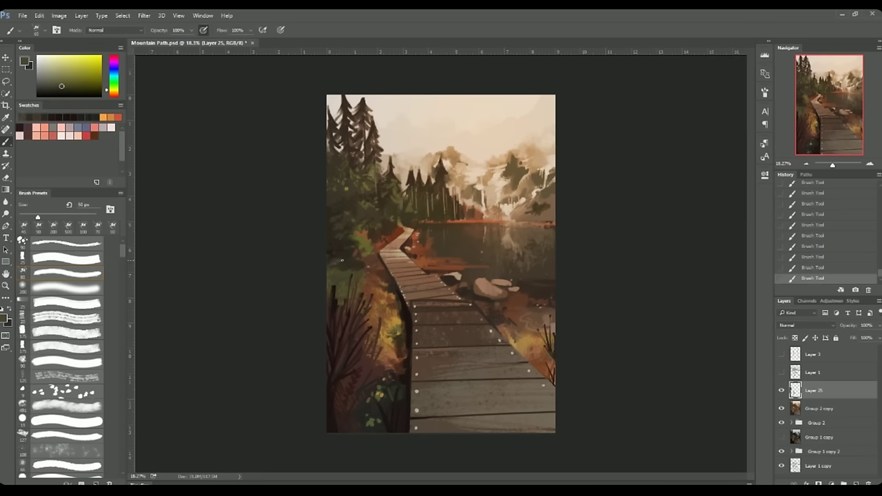
alt+click(386, 289)
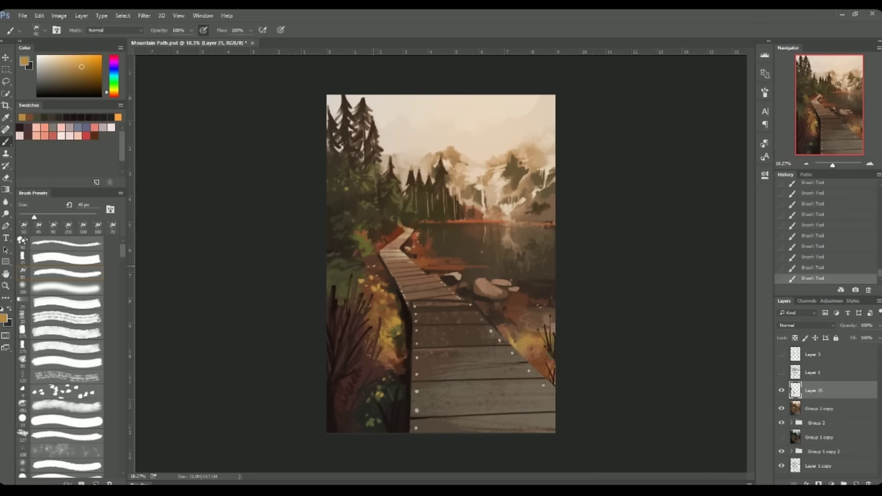
alt+click(390, 259)
alt+click(418, 285)
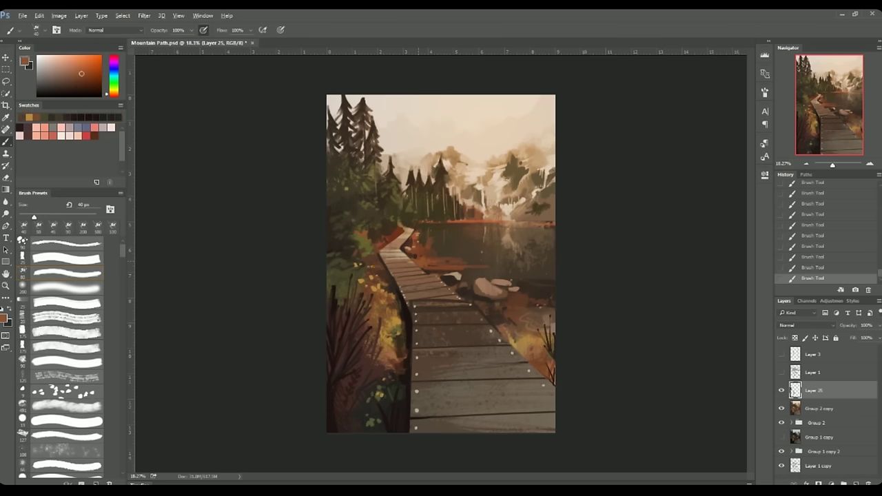
Step: Sample tan, orange, rust and dark brown tones from the boardwalk edge
alt+click(392, 335)
alt+click(514, 339)
key(bracketright)
alt+click(507, 363)
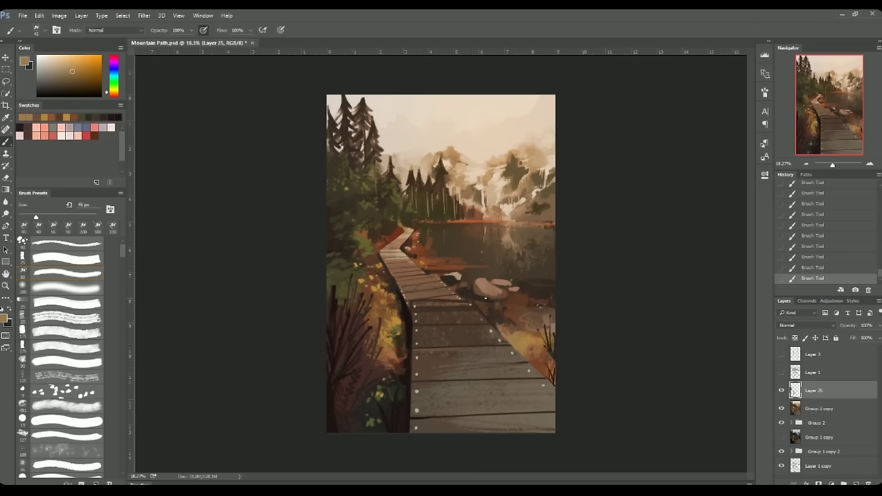
alt+click(516, 339)
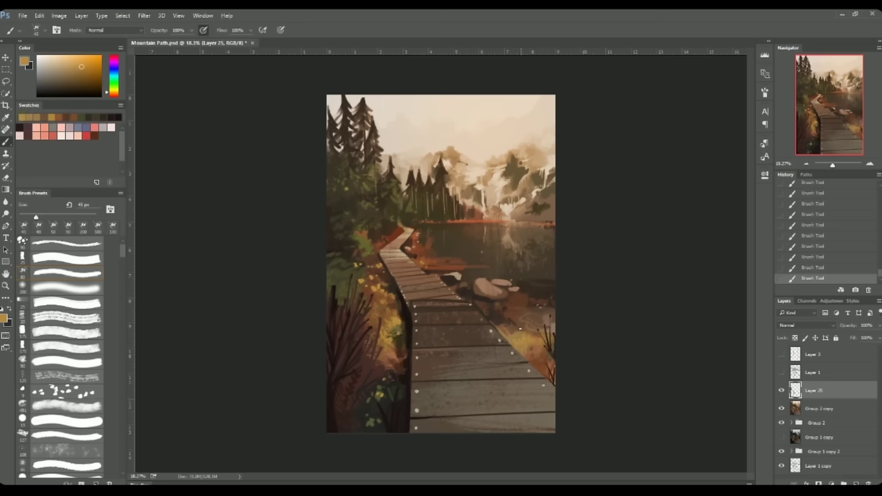
alt+click(536, 357)
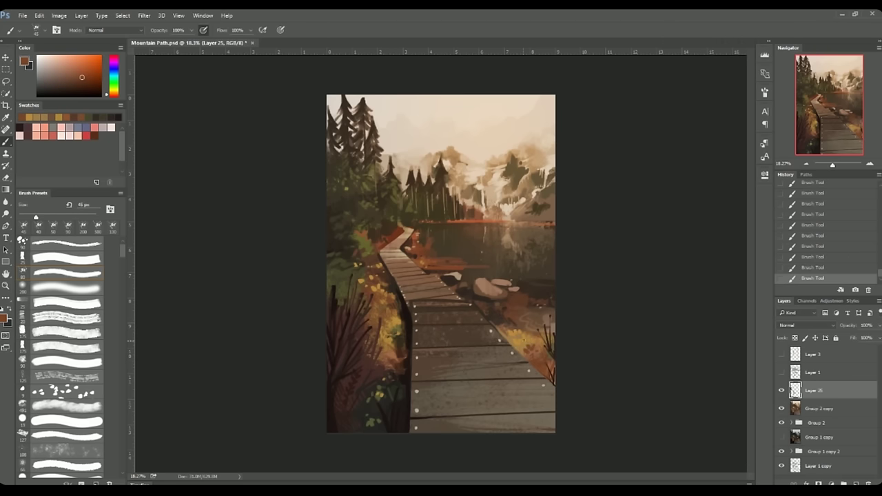
alt+click(525, 337)
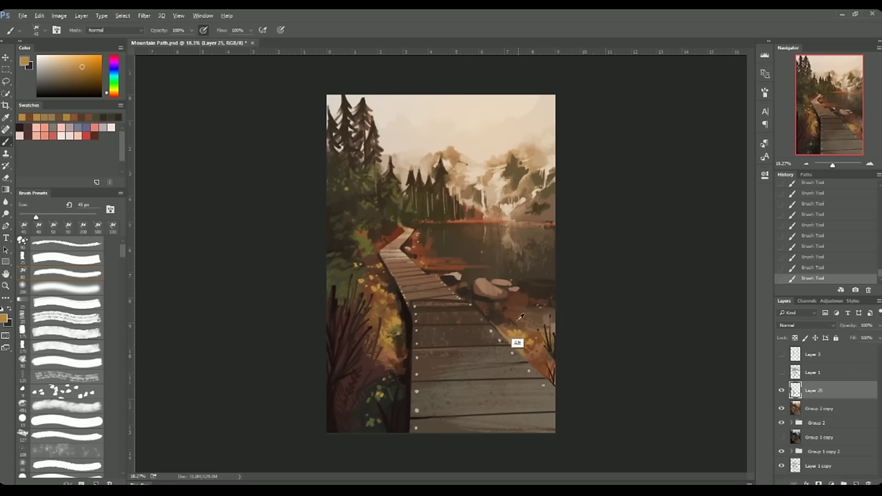
alt+click(493, 319)
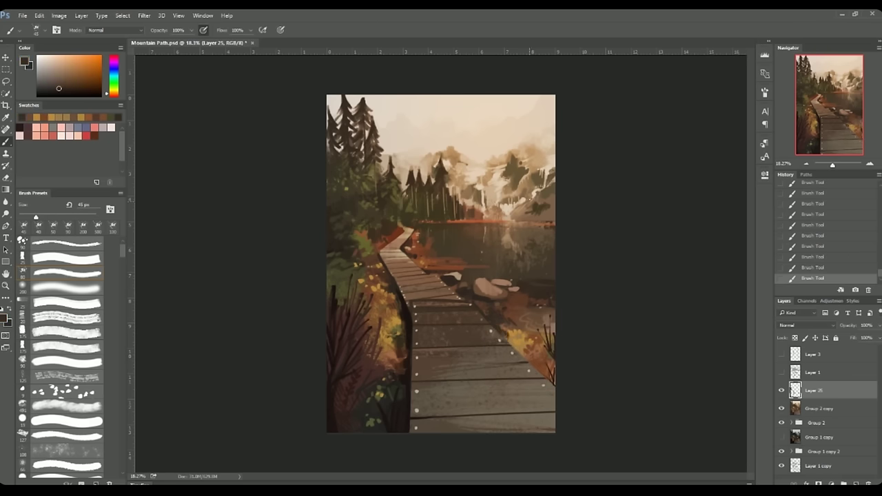
Step: Add dark olive and brown marks in the foliage left of the boardwalk
alt+click(389, 330)
drag(390, 326, 390, 345)
alt+click(392, 355)
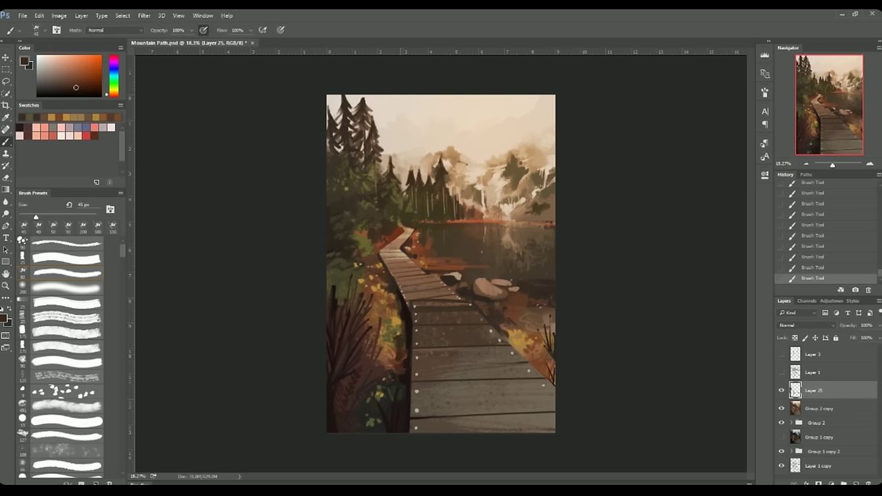
drag(391, 336, 386, 358)
alt+click(409, 353)
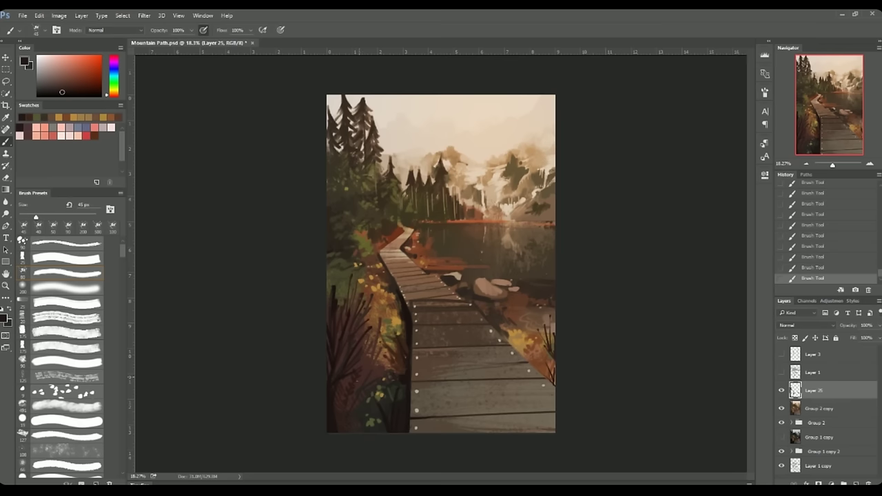
mouse_move(366, 363)
mouse_down()
mouse_move(366, 377)
mouse_move(370, 367)
mouse_up()
alt+click(395, 342)
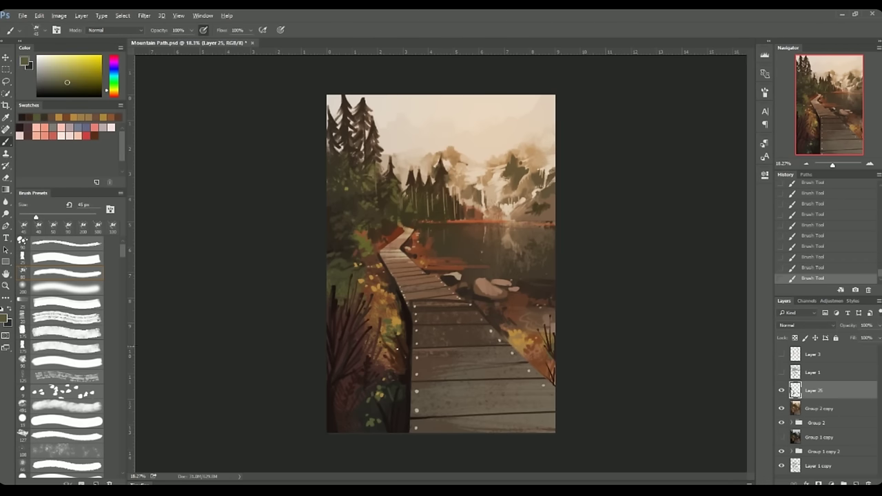
alt+click(405, 388)
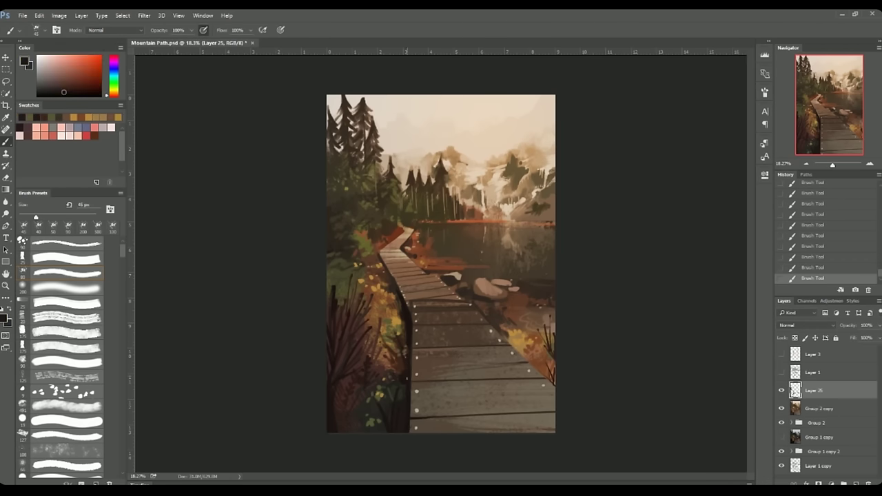
Step: Darken the bottom-left corner with a very large brush and compare with the detail layer
key(bracketright)
key(bracketright)
key(bracketright)
key(bracketright)
key(bracketright)
key(bracketright)
key(bracketright)
key(bracketright)
key(bracketright)
key(bracketright)
key(bracketright)
key(bracketright)
key(bracketright)
key(bracketright)
key(bracketright)
click(379, 425)
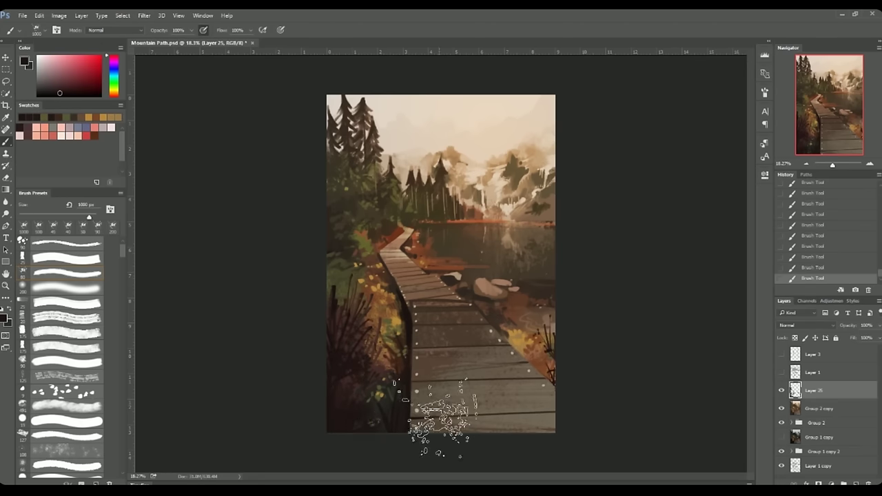
key(bracketleft)
key(bracketleft)
key(bracketleft)
alt+click(450, 320)
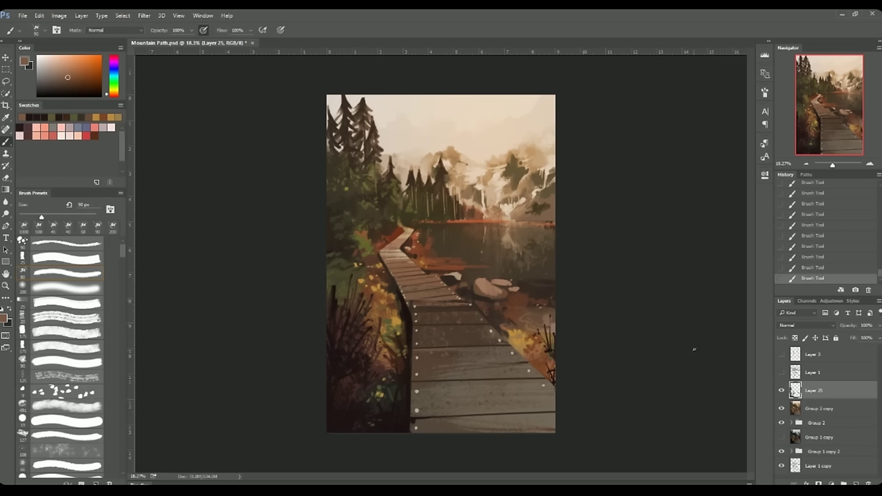
click(781, 390)
click(782, 391)
click(782, 390)
click(782, 390)
Step: Sample grey, brown and tan tones at a 45 px brush, comparing the detail layer on and off
key(bracketleft)
alt+click(449, 301)
alt+click(410, 344)
alt+click(422, 319)
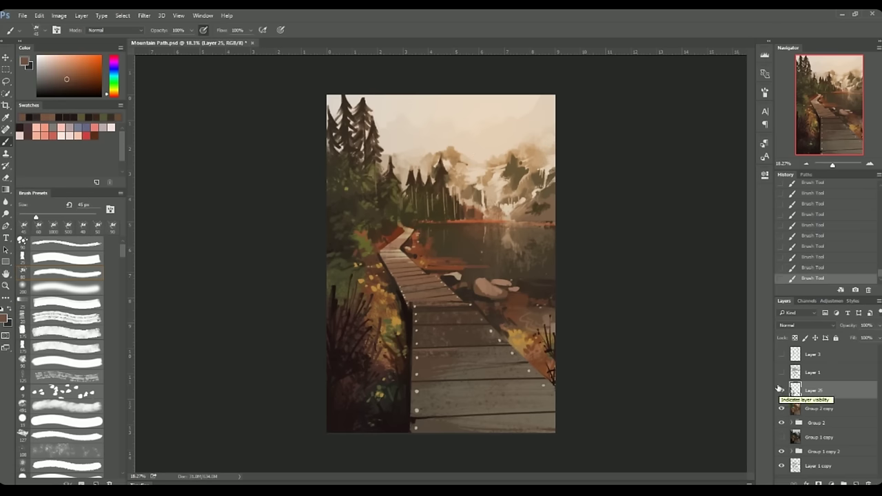
click(780, 390)
alt+click(466, 270)
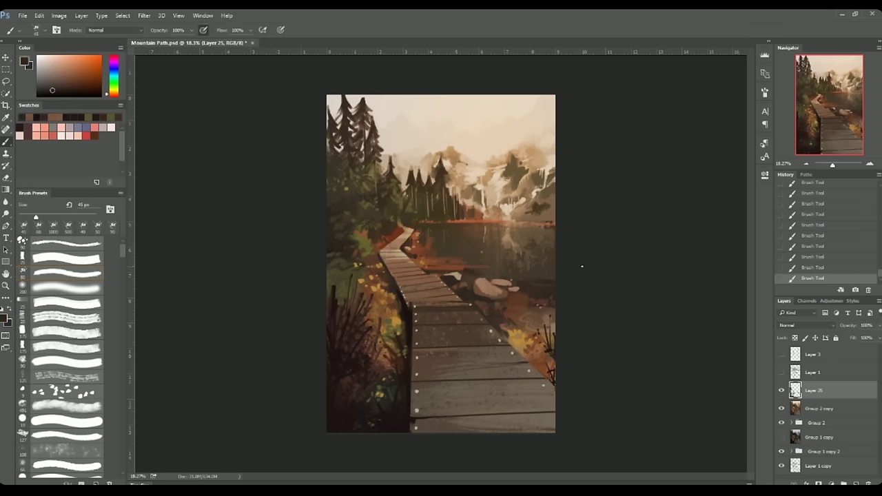
key(bracketright)
key(bracketright)
key(bracketright)
alt+click(412, 228)
key(bracketleft)
key(bracketleft)
key(bracketleft)
key(x)
key(bracketright)
Step: Dab yellow leaves near the boardwalk's left edge
alt+click(416, 252)
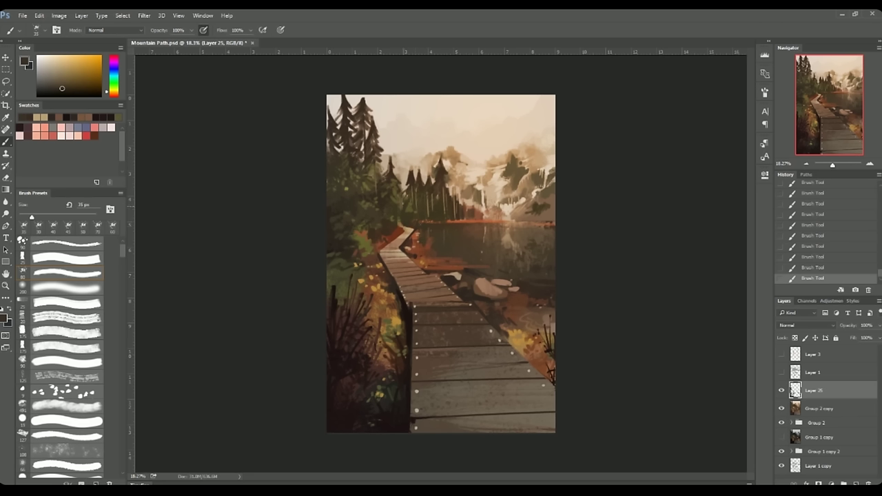
alt+click(396, 314)
key(bracketright)
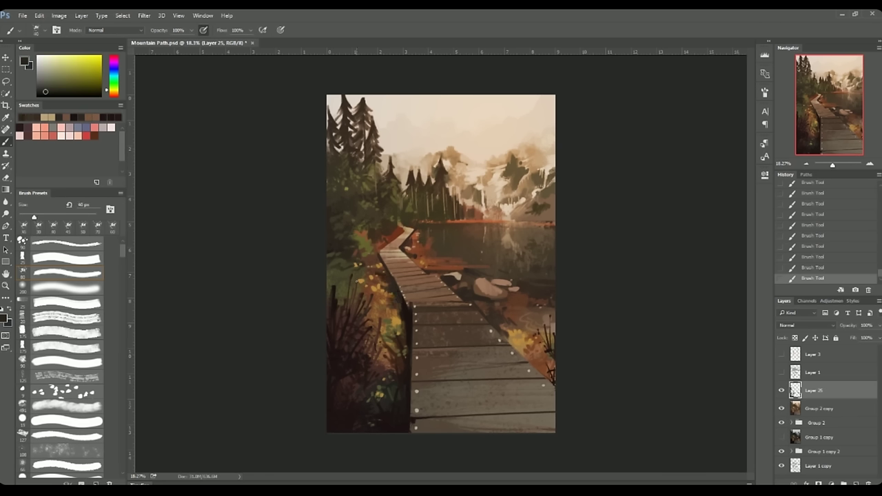
alt+click(330, 271)
key(bracketright)
key(bracketright)
key(bracketright)
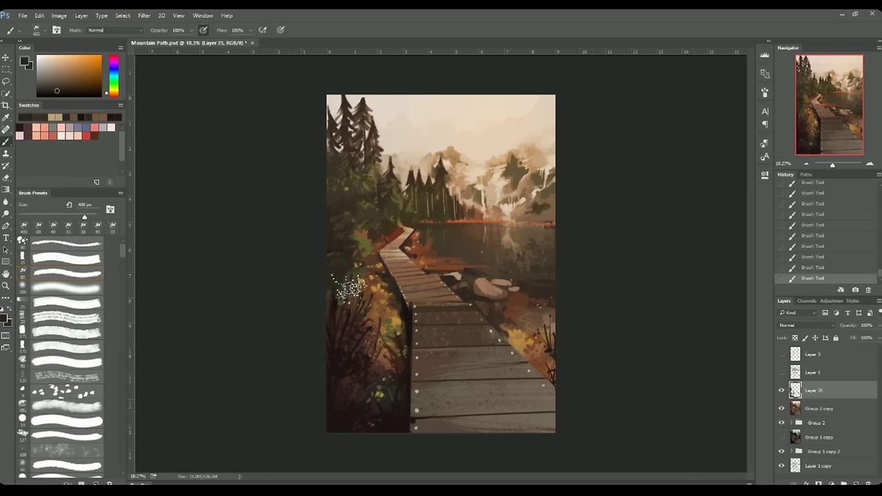
click(391, 356)
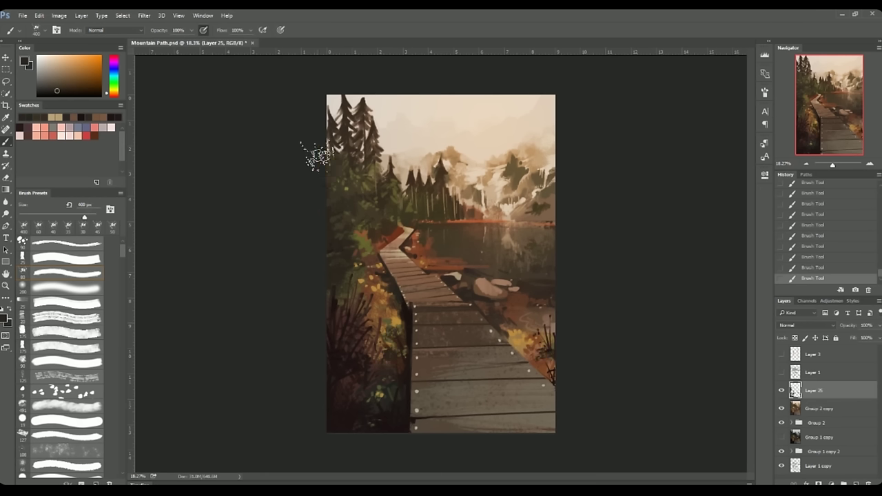
key(bracketleft)
key(bracketleft)
key(bracketleft)
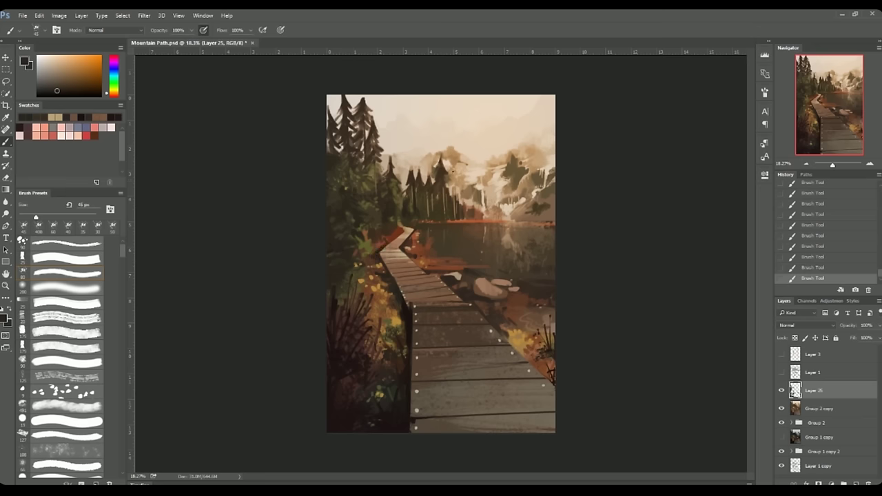
Step: Add small tan and golden dabs beside the boardwalk with a 40 px brush
alt+click(384, 248)
key(bracketleft)
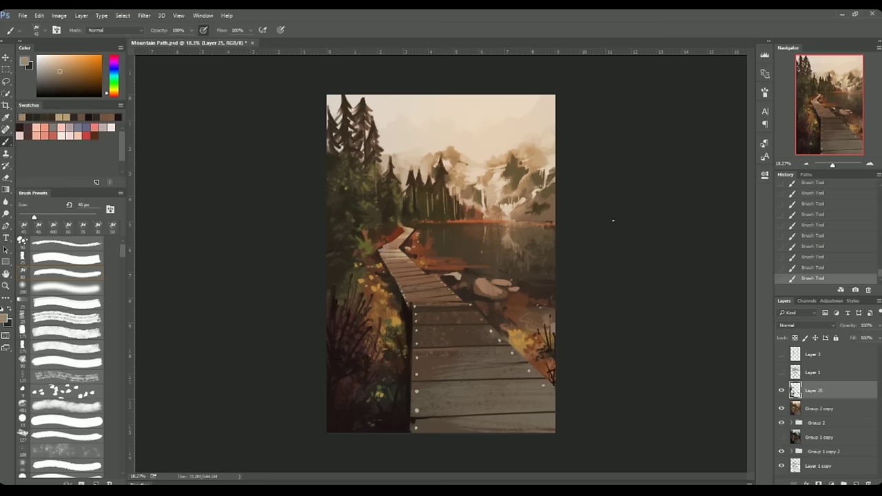
key(ctrl+z)
click(384, 249)
alt+click(383, 279)
key(ctrl+alt+z)
key(ctrl+alt+z)
key(ctrl+alt+z)
key(ctrl+alt+z)
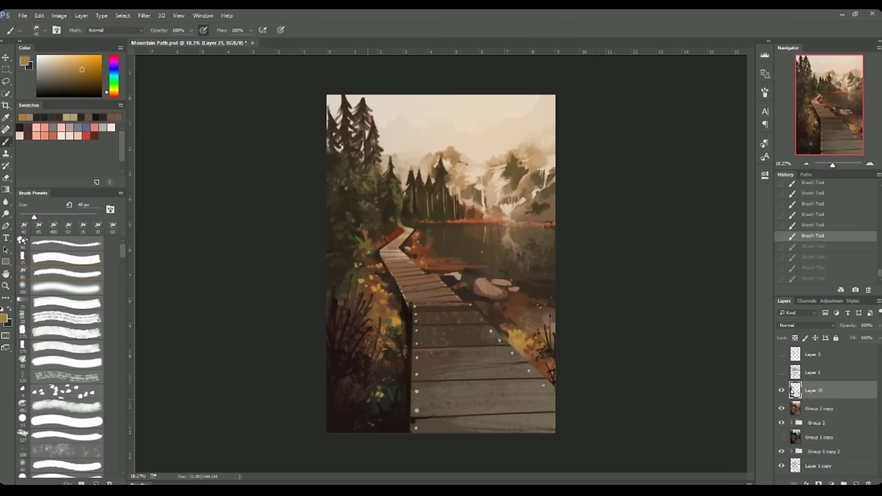
click(387, 240)
Step: Undo the last stroke and save Mountain Path.psd
key(bracketright)
alt+click(509, 313)
key(bracketright)
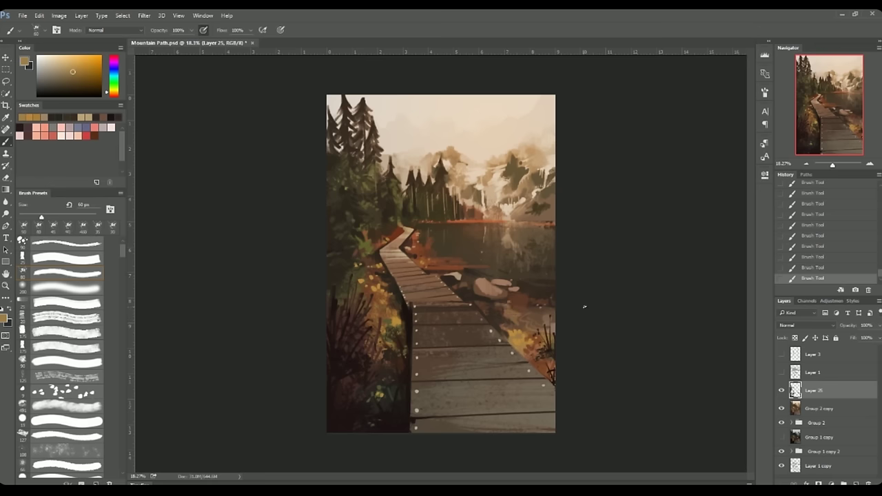
key(ctrl+alt+z)
key(ctrl+s)
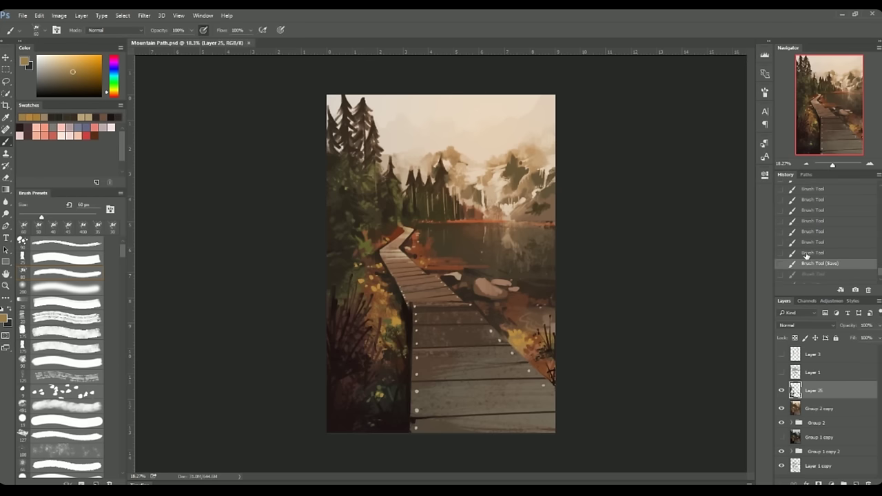
Step: Add small light detail strokes on the rocks and lake at a 50 px brush
alt+click(406, 323)
click(487, 318)
key(bracketleft)
click(498, 312)
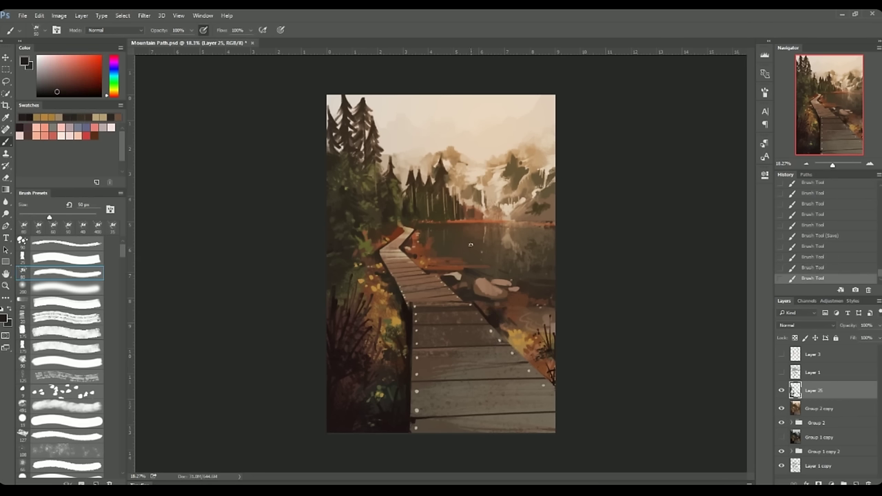
click(484, 295)
click(479, 289)
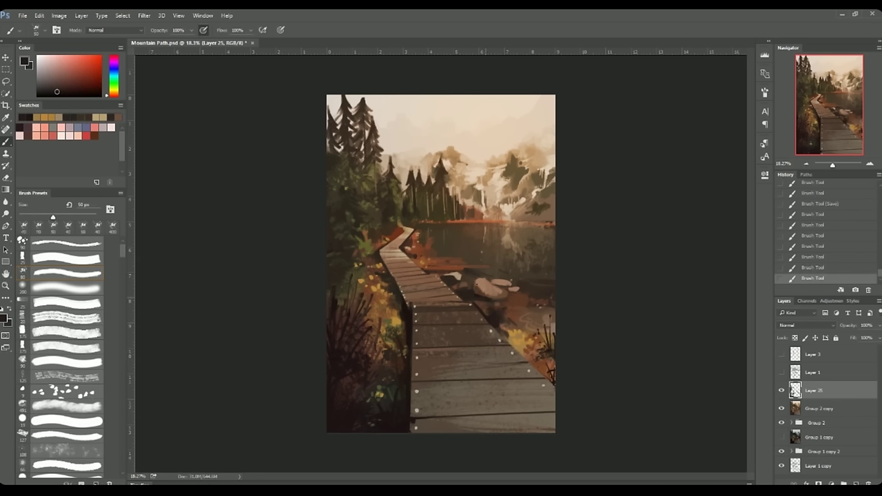
click(813, 267)
key(bracketleft)
key(bracketleft)
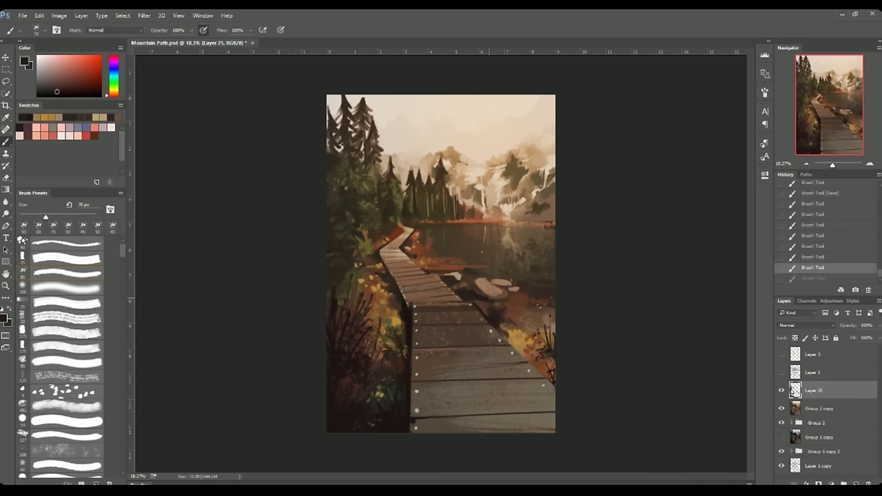
click(490, 300)
key(bracketleft)
key(bracketleft)
key(bracketleft)
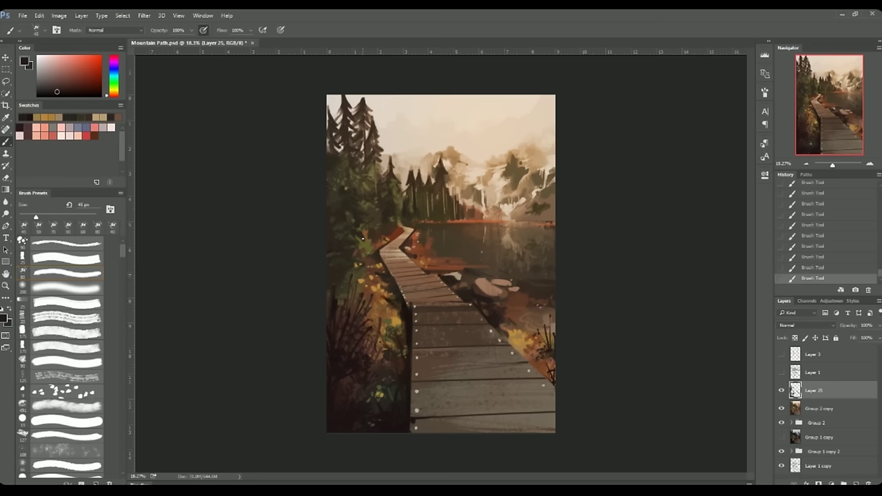
Step: Sample warm orange, olive-yellow and brown-tan tones from the painting
alt+click(379, 205)
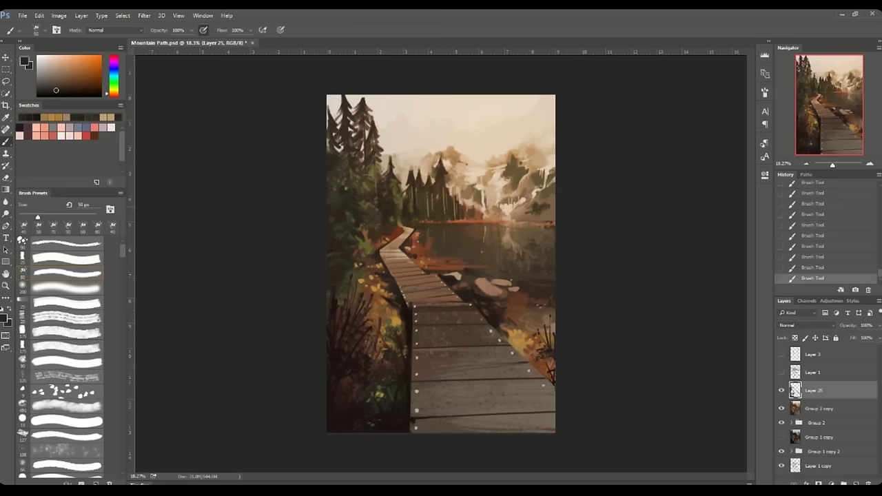
alt+click(334, 317)
key(bracketright)
key(bracketleft)
key(bracketleft)
alt+click(537, 230)
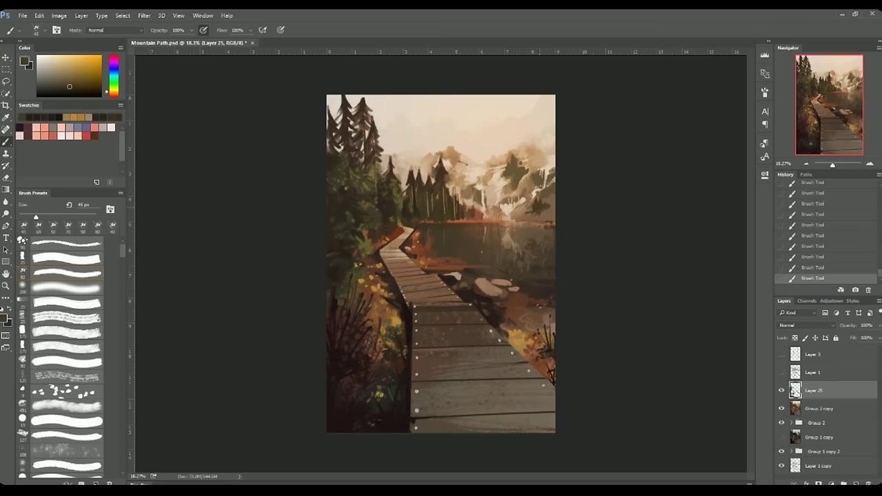
alt+click(516, 213)
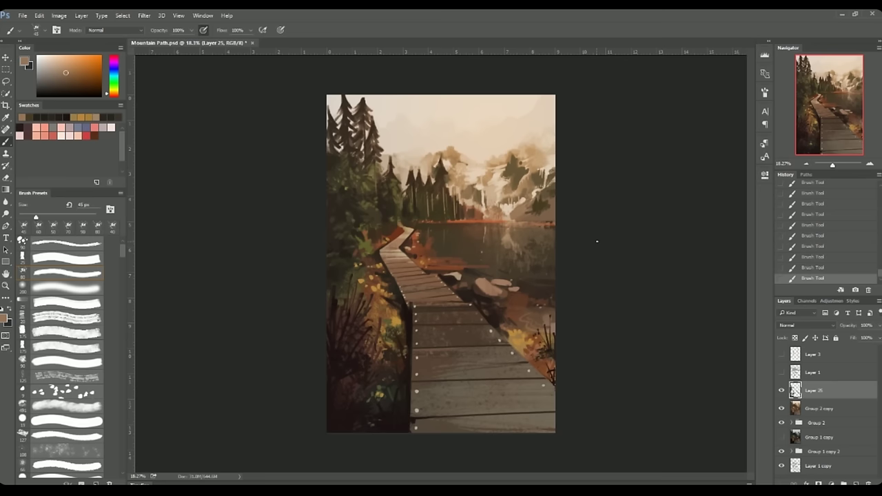
Step: Sample dark olive, orange and tan, then pick a light beige colour
alt+click(383, 376)
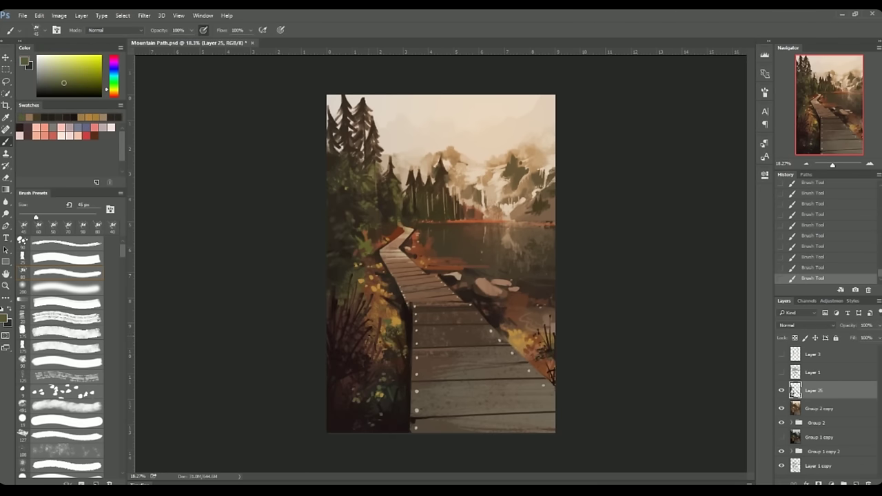
alt+click(358, 382)
key(bracketleft)
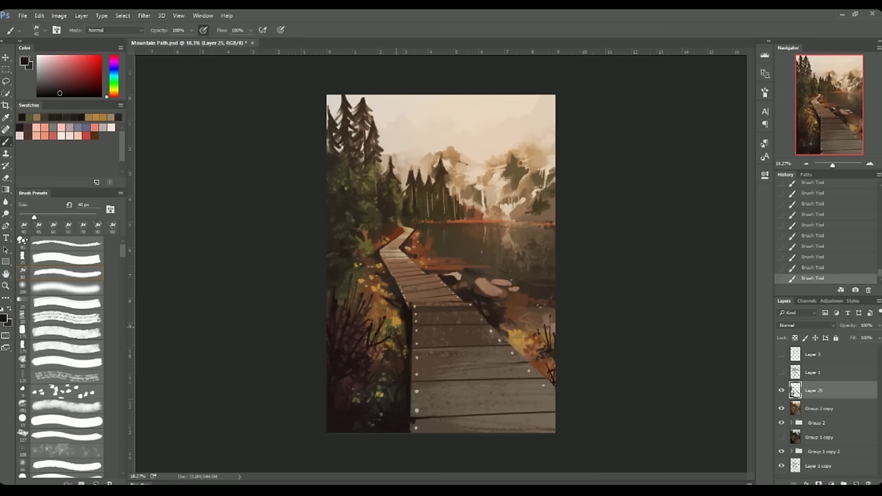
alt+click(419, 227)
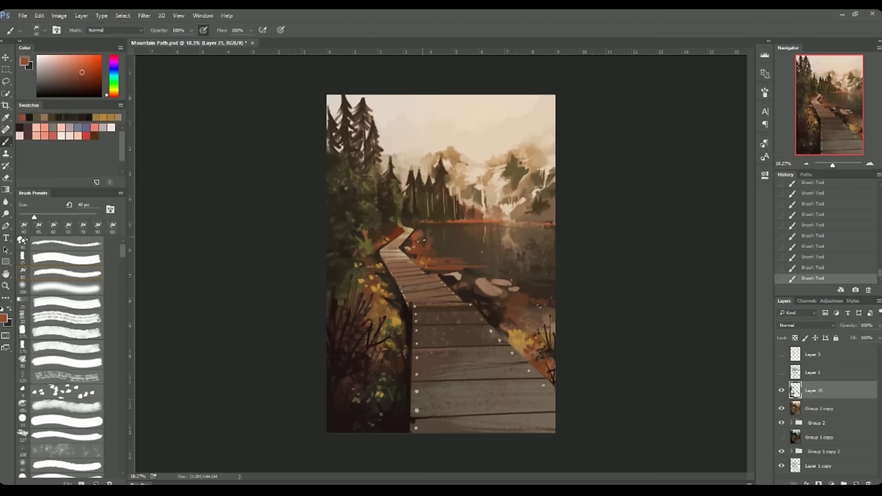
alt+click(388, 289)
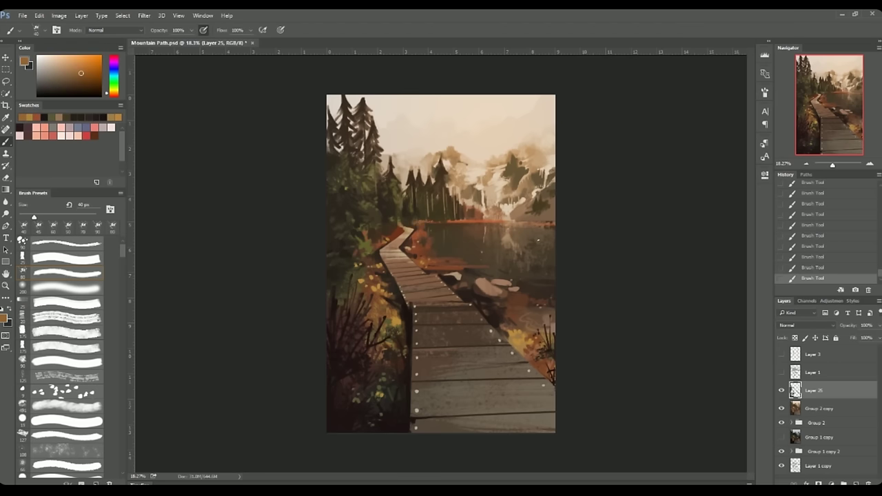
alt+click(496, 201)
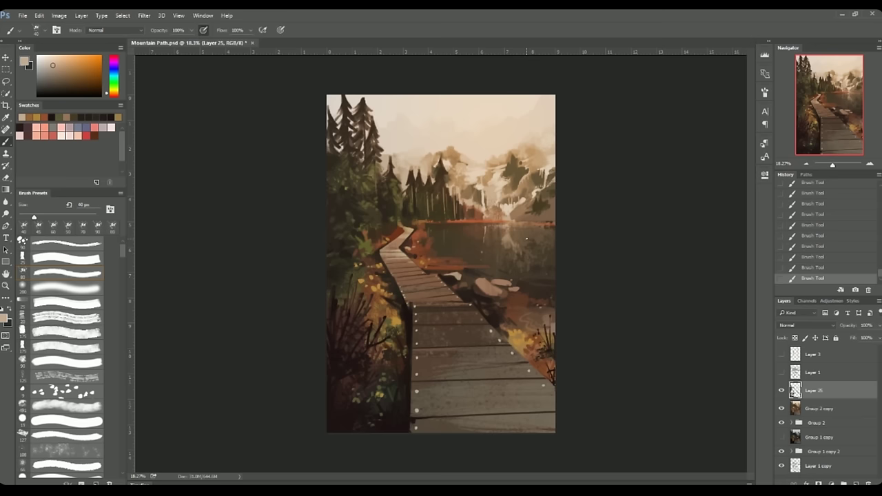
click(814, 451)
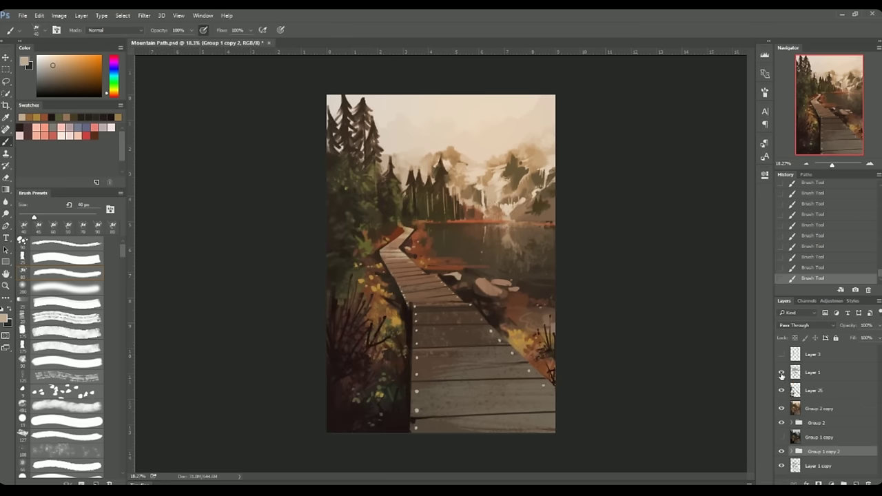
Step: Group Layer 25 with the painting layers and add a new empty layer inside the group
click(812, 390)
shift+click(820, 409)
key(ctrl+g)
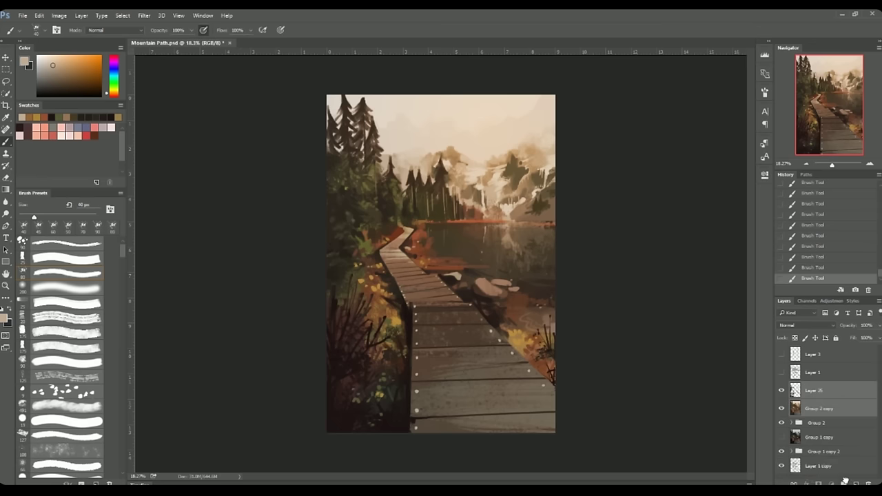
key(ctrl+shift+alt+n)
drag(829, 403, 813, 420)
Step: Clip Group 2 copy and Layer 25 to the new layer, hiding Group 2 and the sketch
right_click(815, 395)
key(Escape)
right_click(823, 419)
click(765, 236)
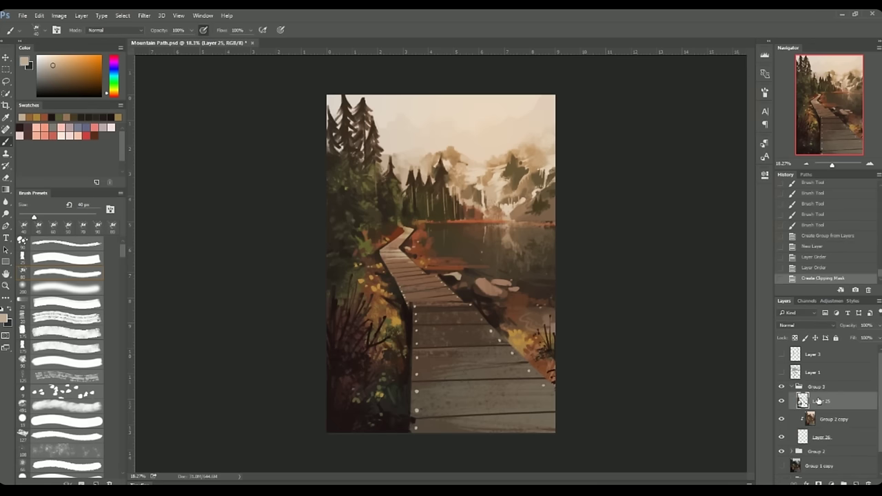
right_click(822, 401)
click(765, 237)
click(824, 437)
click(781, 452)
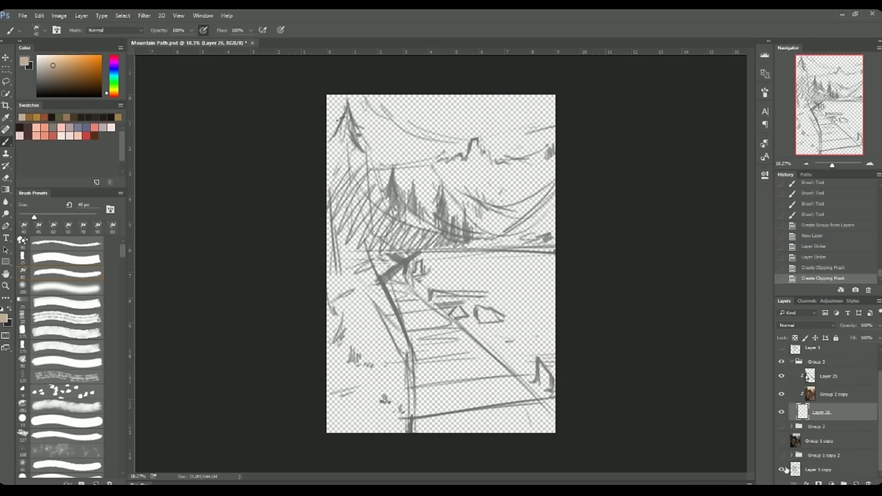
click(781, 466)
Step: Add a new bottom layer and fill it with white
key(ctrl+shift+alt+n)
key(ctrl+shift+bracketleft)
key(g)
click(441, 262)
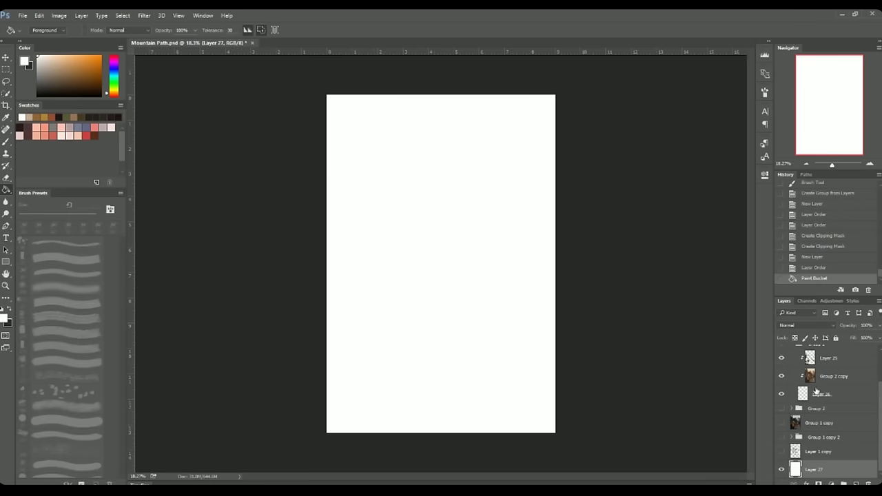
Step: Paint black with a 500 px brush on Layer 26 to reveal the painting's left side
key(b)
key(alt+bracketright)
key(x)
key(bracketright)
key(bracketright)
key(bracketright)
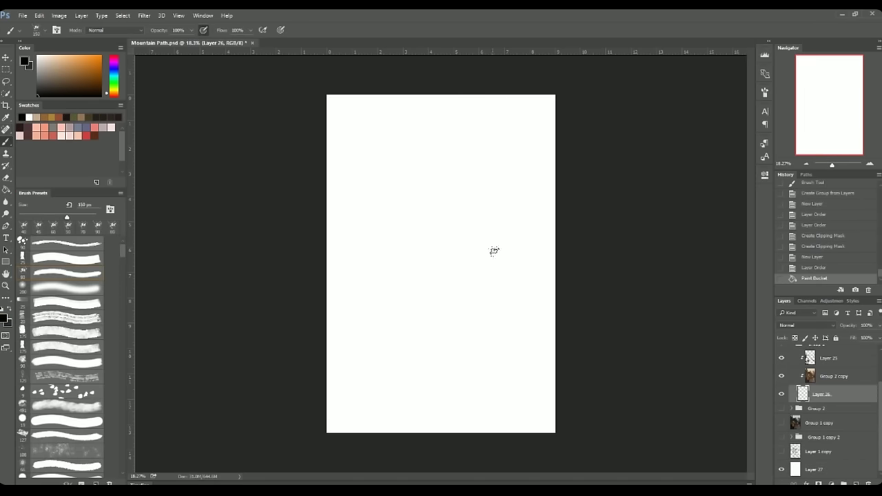
drag(353, 116, 355, 412)
Step: Extend the reveal with 80 px strokes, then sweep broad 500 px strokes across most of the painting
click(67, 273)
mouse_move(386, 220)
mouse_down()
mouse_move(417, 219)
mouse_move(455, 190)
mouse_up()
drag(393, 276, 498, 227)
drag(431, 303, 474, 282)
key(bracketright)
key(bracketright)
key(bracketright)
mouse_move(381, 376)
mouse_down()
mouse_move(372, 212)
mouse_move(427, 303)
mouse_move(448, 172)
mouse_move(510, 245)
mouse_move(537, 408)
mouse_up()
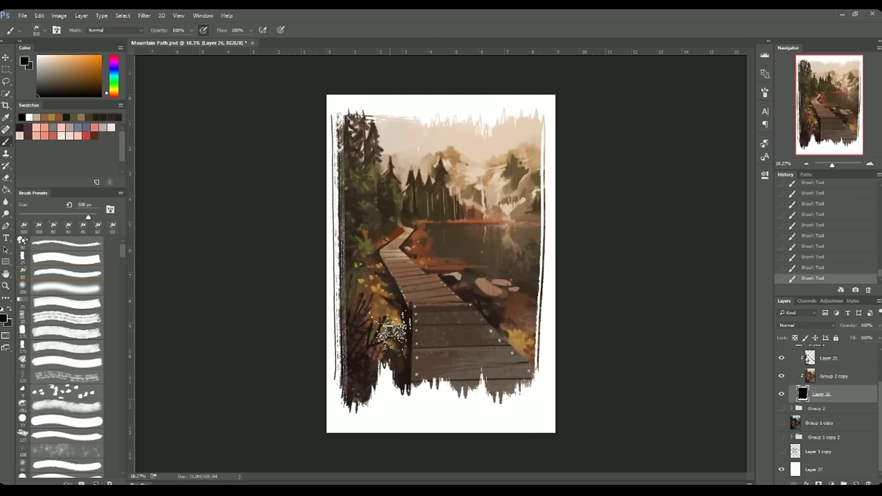
Step: Draw straight 100 px brush edges around all four sides to frame the painting
key(bracketleft)
key(bracketleft)
key(bracketleft)
click(333, 102)
shift+click(333, 427)
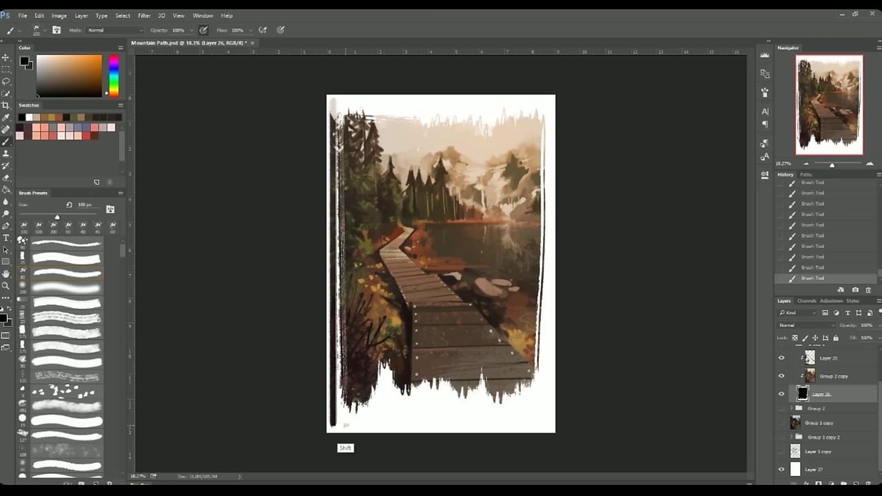
shift+click(541, 423)
shift+click(548, 103)
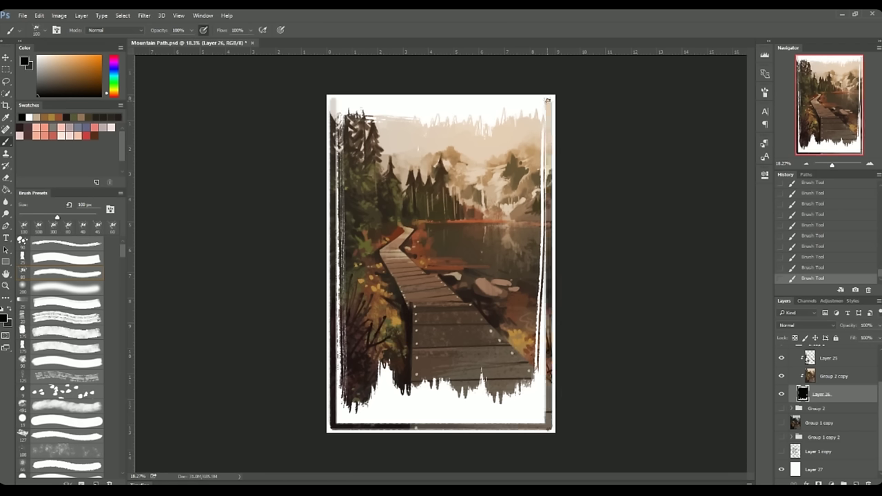
shift+click(332, 101)
Step: Nudge the frame strokes down slightly and reveal more painting along the left edge
key(v)
key(shift+Down)
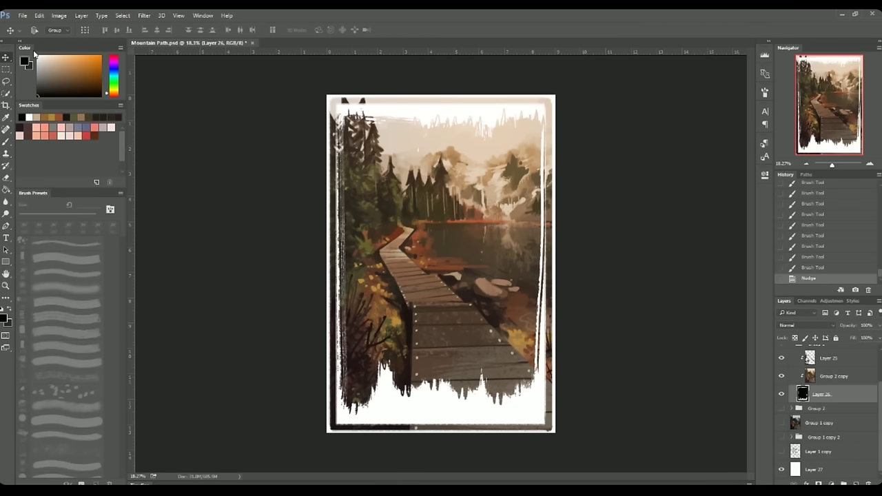
key(b)
drag(338, 111, 341, 255)
mouse_move(344, 103)
mouse_down()
mouse_move(342, 410)
mouse_move(405, 366)
mouse_up()
Step: Reveal the bottom-left, top, right edge and bottom with 175–200 px strokes, leaving a thin ragged border
key(bracketleft)
key(bracketleft)
mouse_move(369, 109)
mouse_down()
mouse_move(506, 116)
mouse_move(544, 148)
mouse_move(540, 382)
mouse_up()
key(bracketright)
key(bracketright)
key(bracketright)
mouse_move(375, 410)
mouse_down()
mouse_move(474, 412)
mouse_move(455, 386)
mouse_move(524, 420)
mouse_move(541, 324)
mouse_move(553, 366)
mouse_up()
key(e)
key(b)
scroll(820, 414, up, 2)
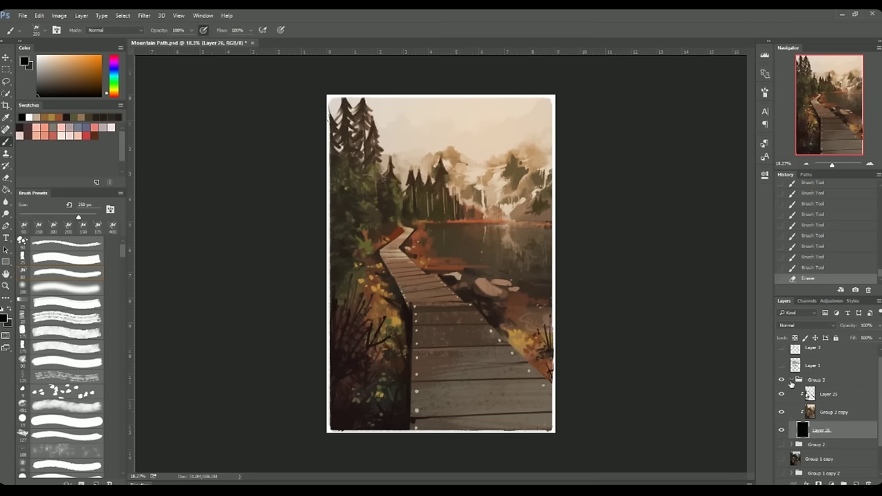
Step: Merge Layer 25 down into Group 2 copy
click(826, 394)
right_click(827, 394)
click(737, 345)
Step: Apply Filter > Sharpen to the painting twice, zooming in to inspect it
click(144, 15)
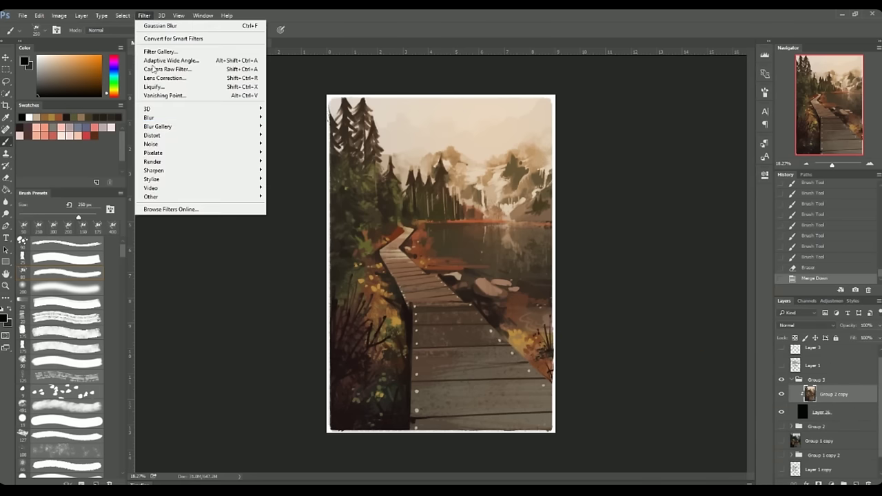
click(96, 179)
drag(831, 164, 841, 165)
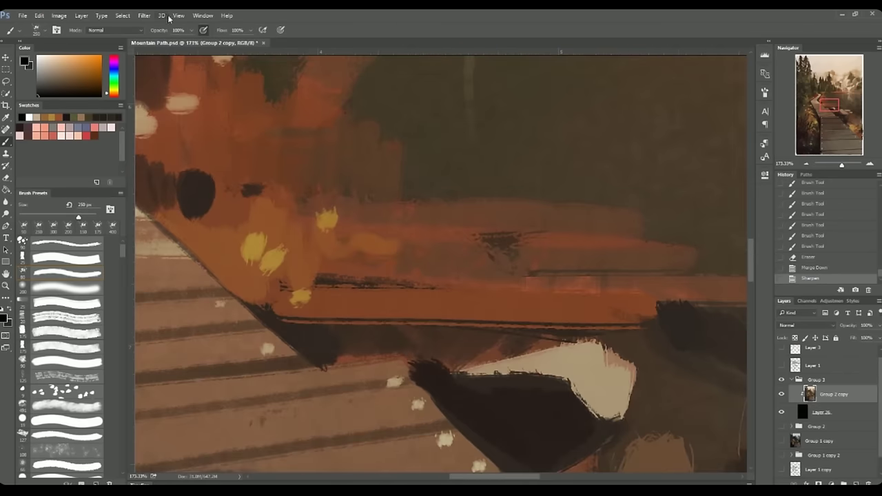
click(144, 15)
click(97, 178)
drag(841, 165, 838, 164)
Step: Compare sharpened and unsharpened versions by toggling layer visibility and History states, ending twice-sharpened
click(781, 380)
click(781, 426)
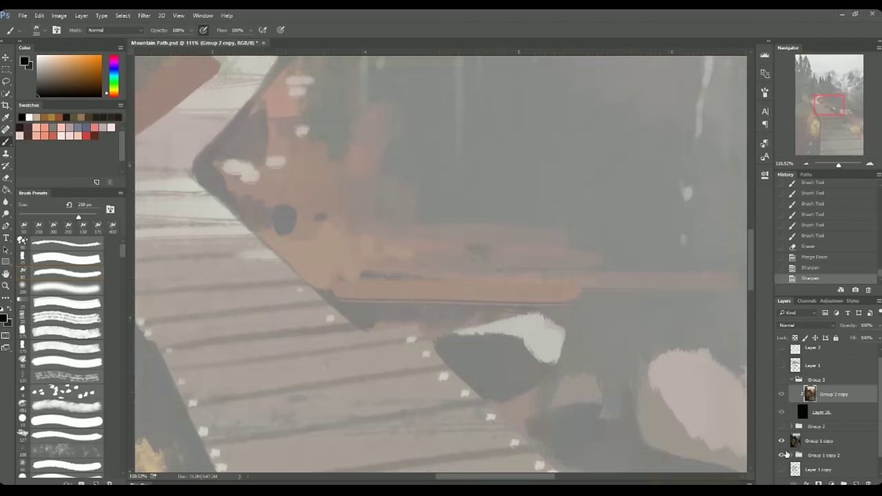
click(782, 441)
click(782, 454)
key(ctrl+0)
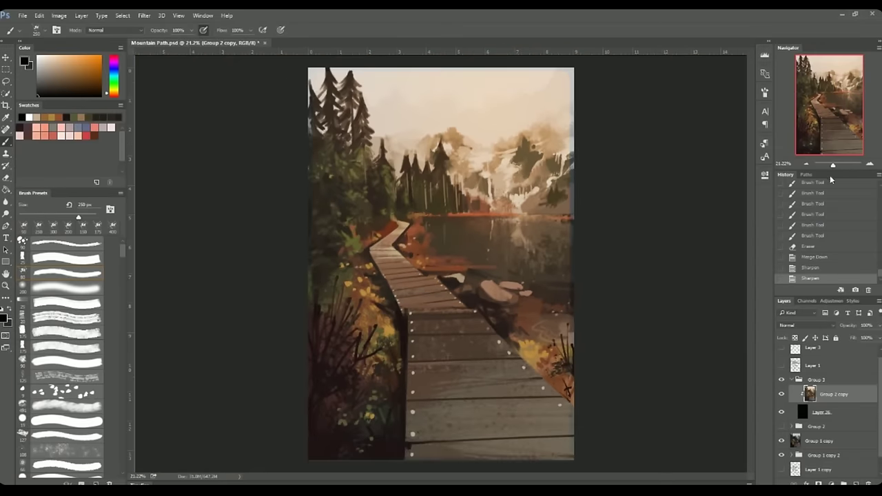
click(781, 443)
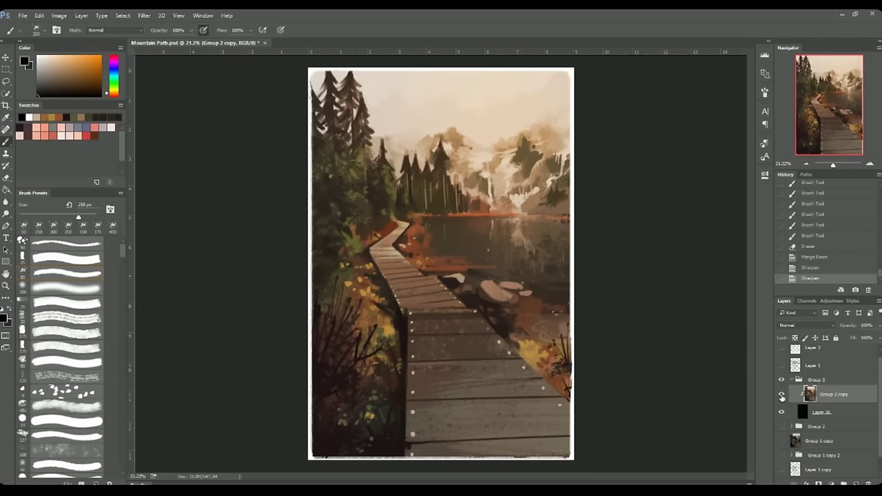
key(ctrl+alt+z)
key(ctrl+alt+z)
click(816, 278)
Step: Add a new layer, zoom to the mountains, and set a white 30 px brush
click(855, 482)
scroll(490, 218, up, 5)
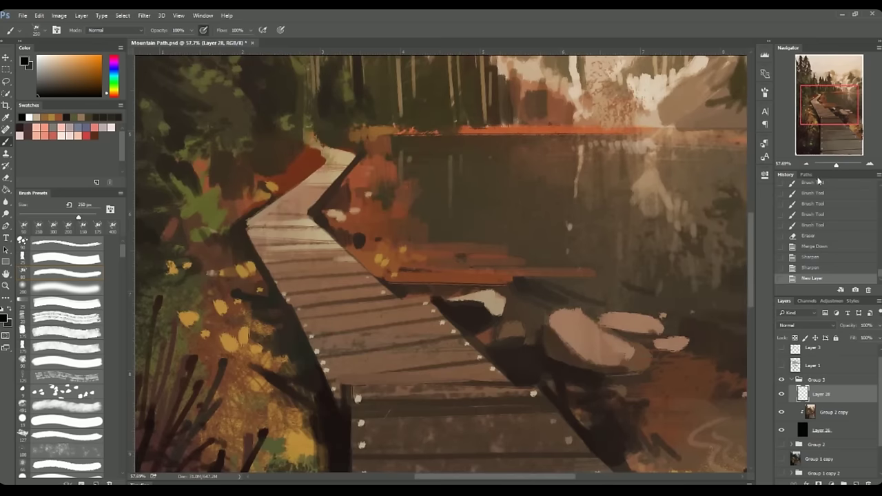
drag(489, 219, 413, 482)
key(x)
key(bracketleft)
key(bracketleft)
key(bracketleft)
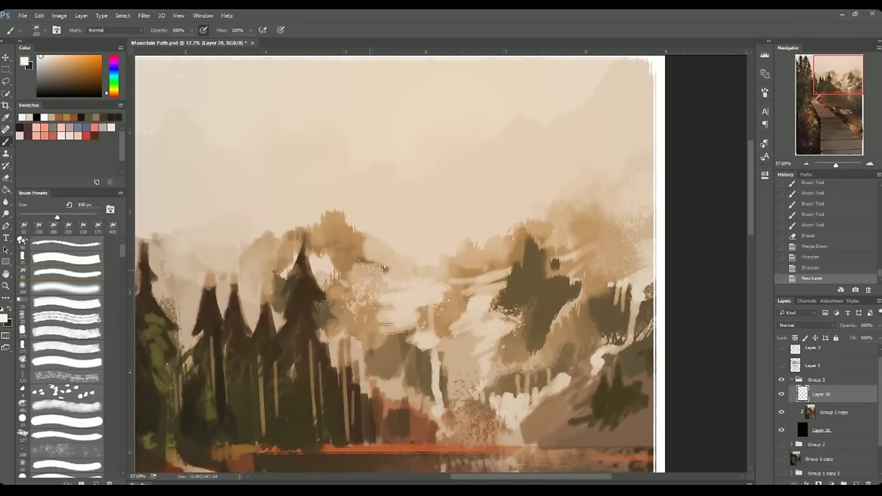
key(bracketleft)
key(bracketleft)
key(bracketleft)
Step: Paint white highlights into the misty mountain slopes
mouse_move(512, 272)
mouse_down()
mouse_move(535, 261)
mouse_move(528, 266)
mouse_up()
key(bracketleft)
mouse_move(522, 265)
mouse_down()
mouse_move(540, 259)
mouse_move(491, 296)
mouse_up()
drag(645, 288, 649, 272)
Step: Add thin 20 px white streaks on the mountainside and erase stray dark strokes over them
key(bracketleft)
drag(517, 284, 561, 272)
mouse_move(481, 292)
mouse_down()
mouse_move(480, 342)
mouse_move(488, 348)
mouse_up()
alt+click(477, 322)
key(e)
drag(482, 295, 484, 348)
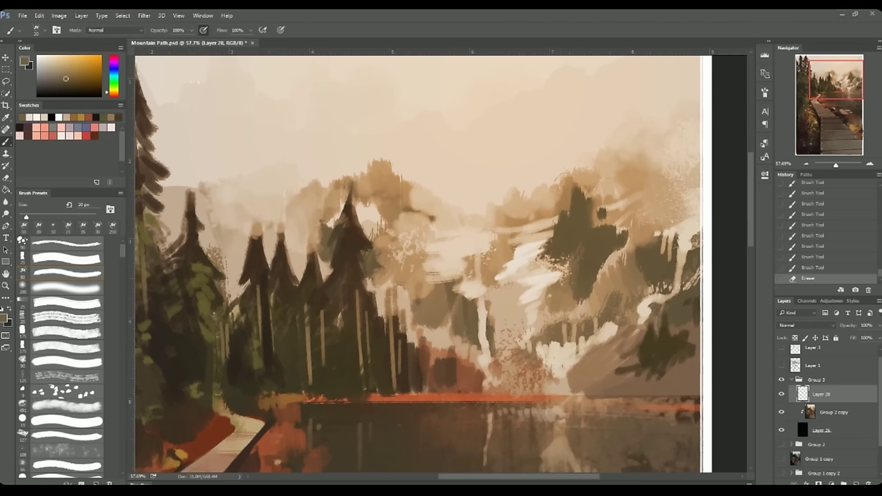
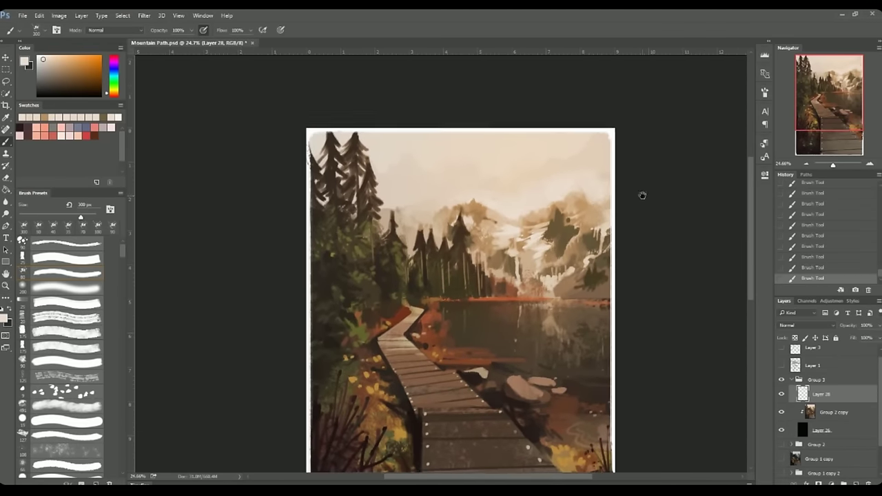
Step: Clip Layer 28 to the layer below and dab a light sky stroke at 300 px
right_click(834, 398)
click(735, 237)
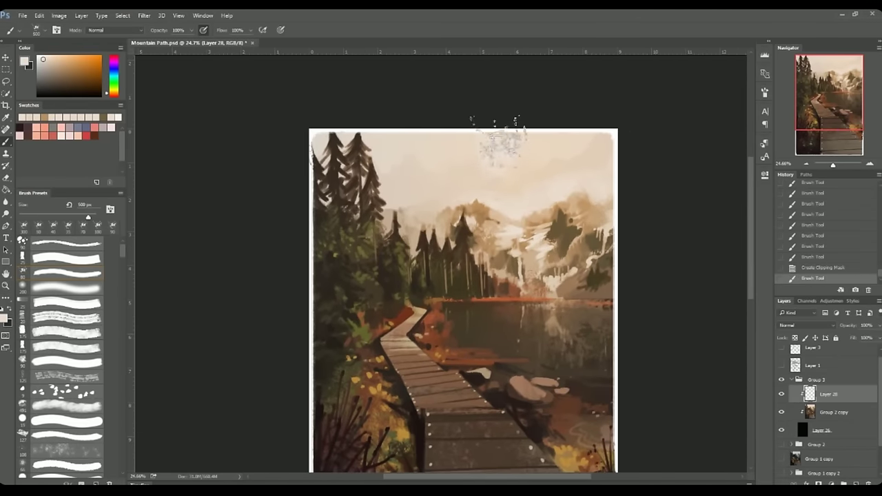
key(bracketleft)
key(bracketleft)
click(506, 155)
Step: Paint small white cloud strokes across the upper-right sky
key(bracketleft)
key(bracketleft)
key(bracketleft)
drag(544, 157, 610, 141)
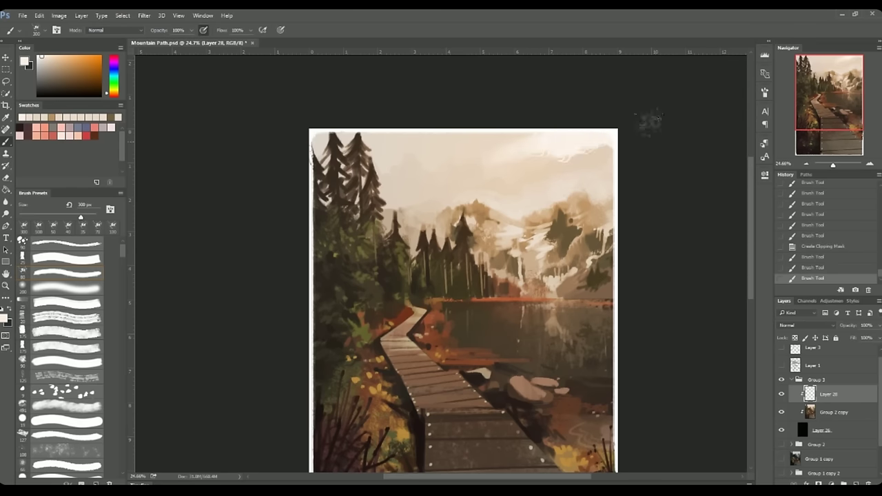
drag(524, 210, 544, 201)
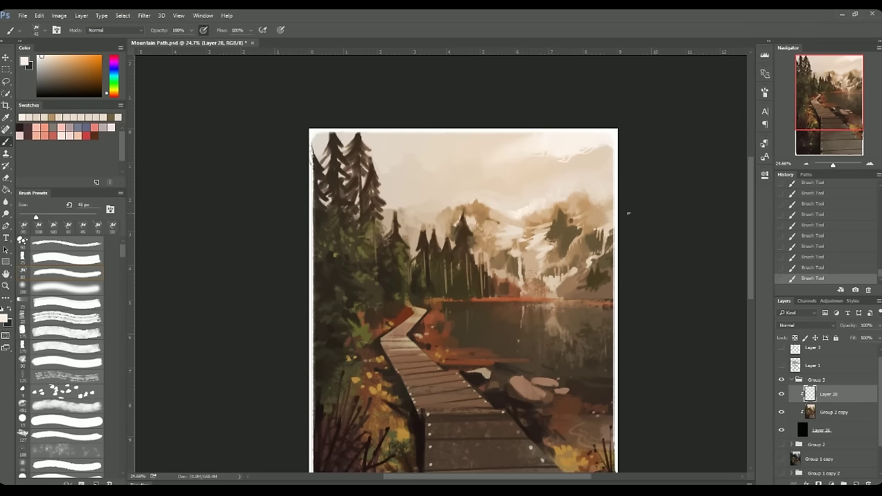
drag(486, 160, 506, 179)
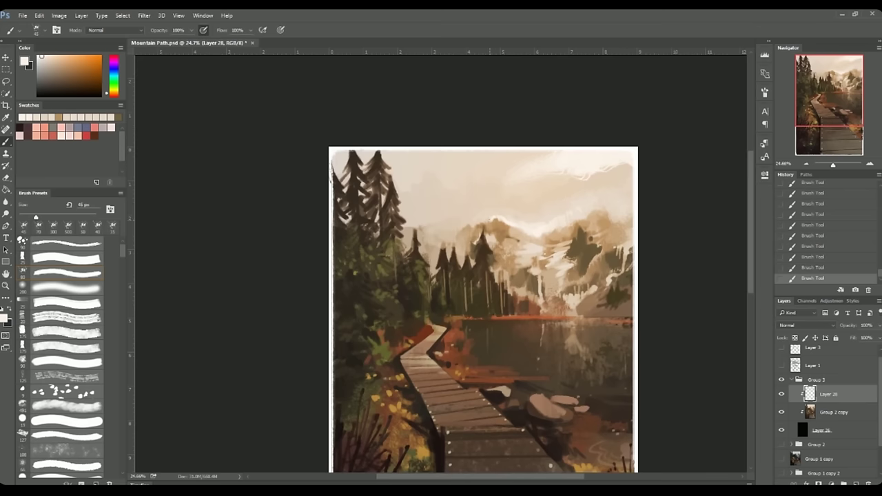
key(bracketright)
key(bracketright)
key(bracketright)
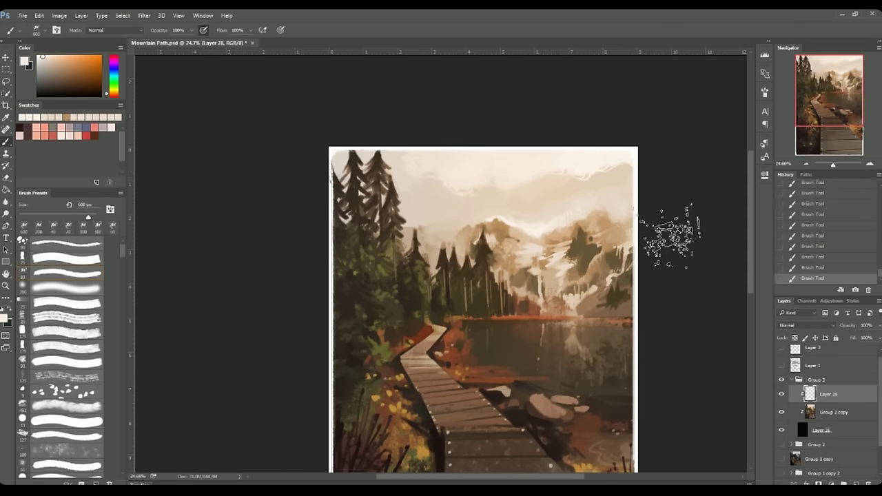
scroll(682, 186, down, 1)
Step: Sample light beige sky colours while resizing the brush between 125 and 500 px
key(bracketleft)
key(bracketleft)
key(bracketleft)
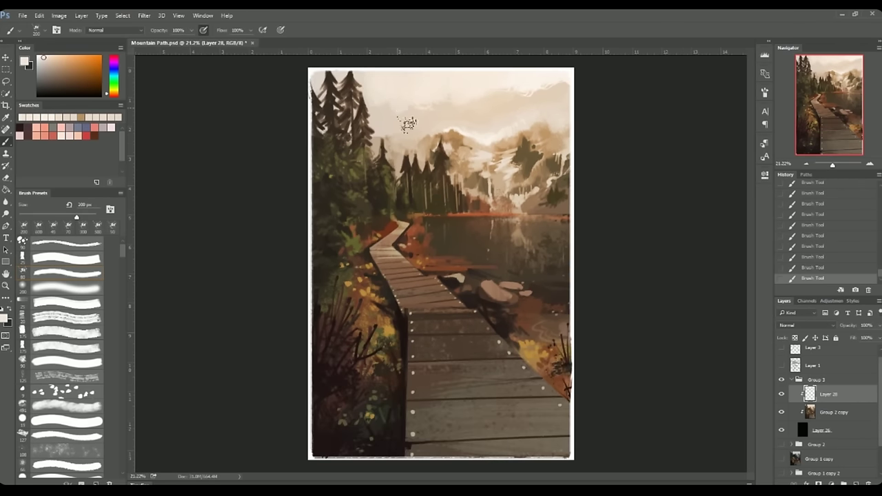
key(bracketleft)
key(bracketleft)
key(bracketleft)
alt+click(561, 88)
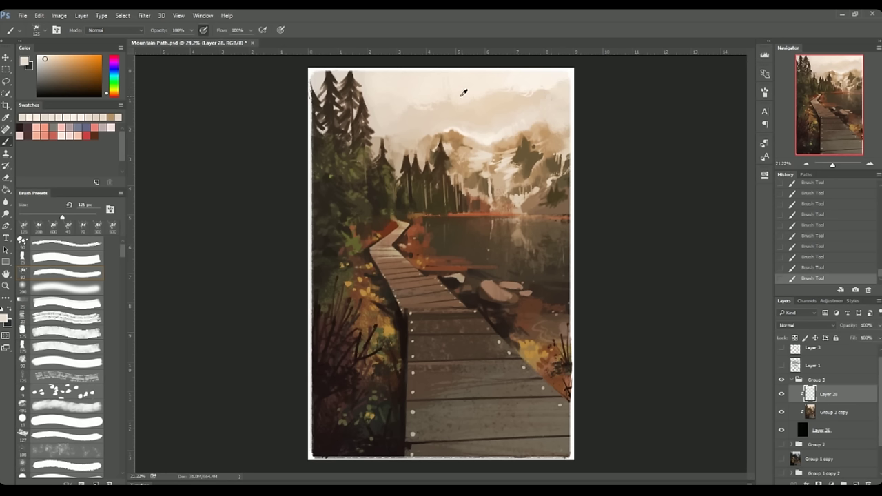
key(bracketright)
key(bracketright)
key(bracketright)
alt+click(549, 101)
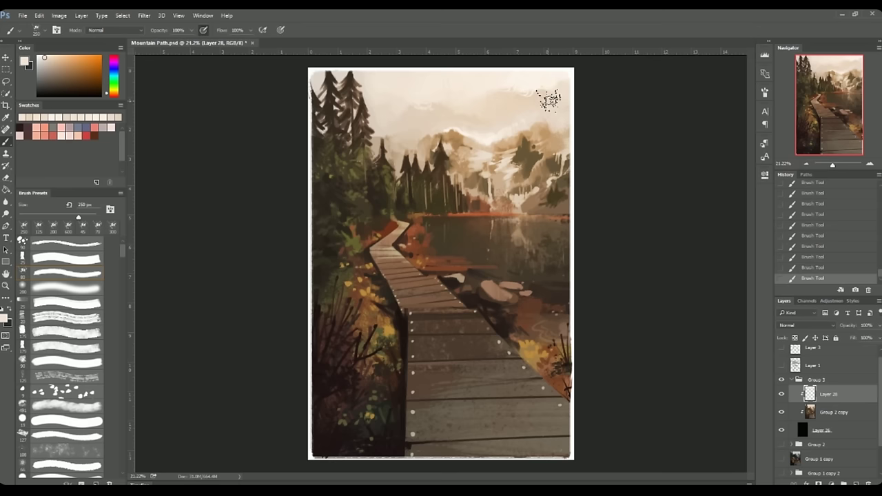
key(bracketright)
key(bracketright)
key(bracketright)
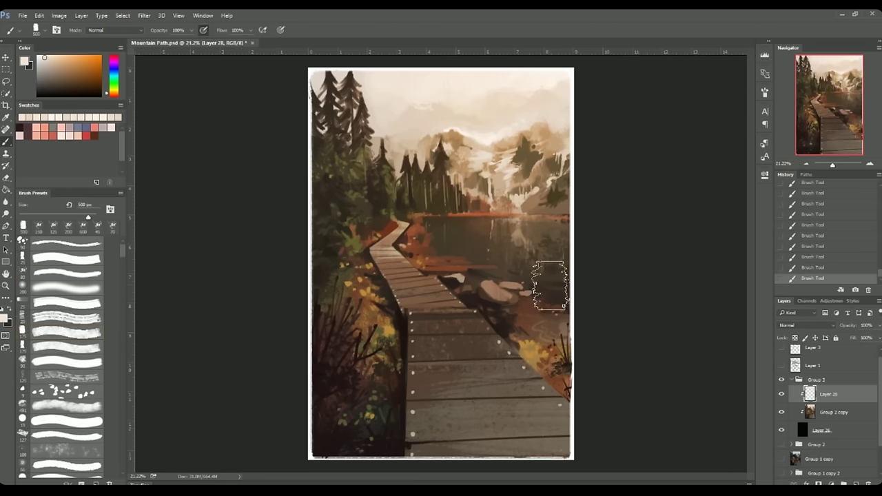
Step: Add a new clipped layer and darken the lake's right edge with a 600 px brush
key(x)
key(ctrl+shift+alt+n)
key(ctrl+alt+g)
key(bracketright)
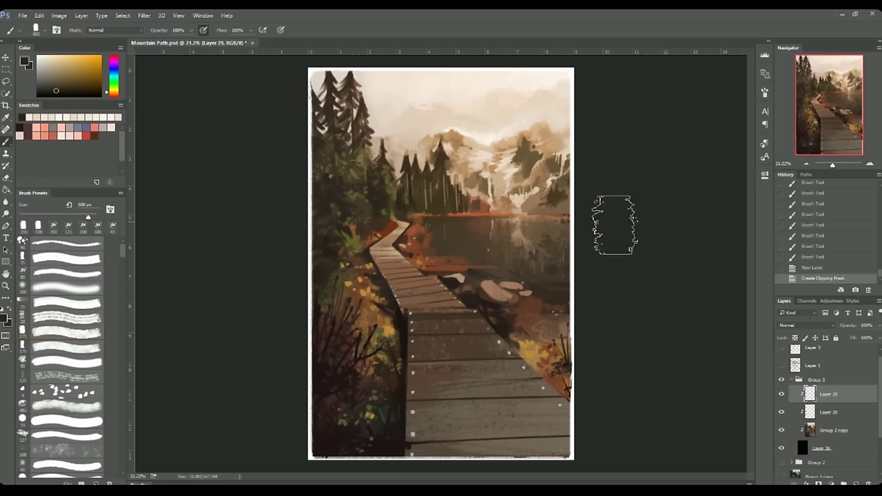
drag(614, 225, 649, 291)
Step: Shade the lake with a sampled brownish grey at 300 px
alt+click(463, 289)
key(bracketleft)
key(bracketleft)
key(bracketleft)
drag(526, 204, 531, 207)
drag(542, 257, 548, 299)
Step: Repaint the lower-left foliage and bottom-right corner in sampled dark brown
key(bracketright)
key(bracketright)
key(bracketright)
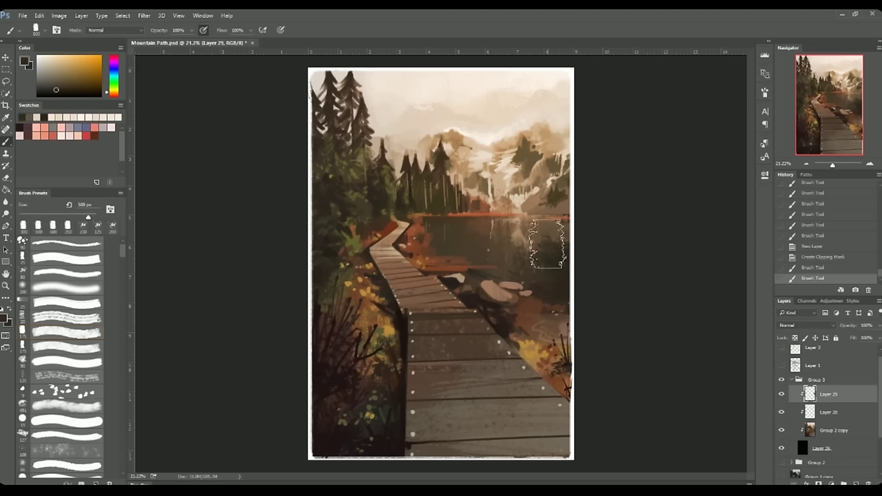
alt+click(355, 244)
alt+click(354, 289)
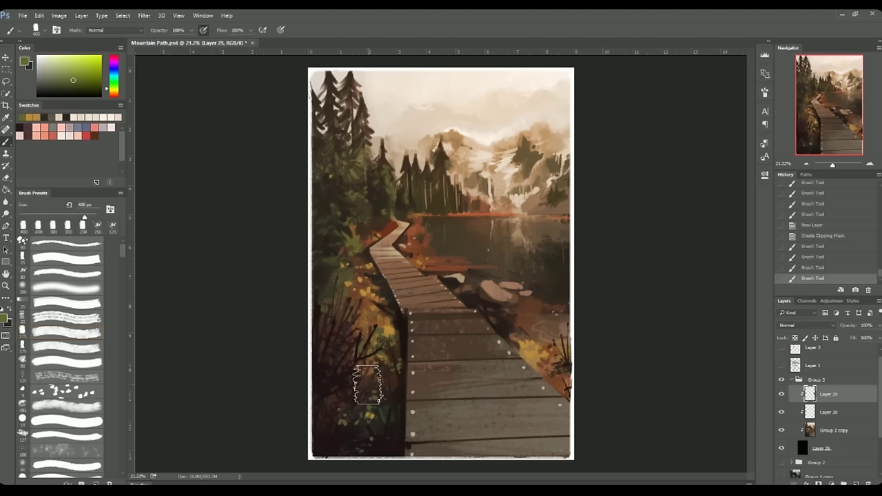
drag(354, 383, 334, 354)
alt+click(335, 354)
drag(331, 283, 341, 281)
key(bracketleft)
key(bracketleft)
alt+click(441, 448)
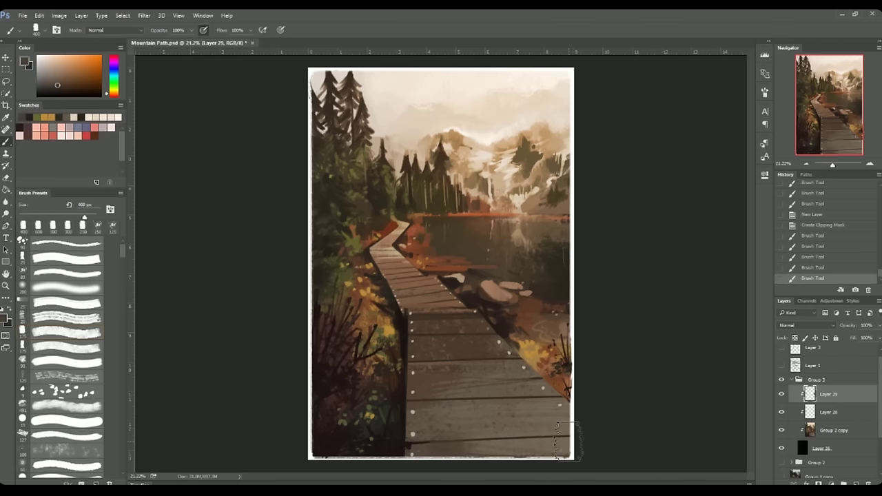
Step: Pick a light beige and tilt the canvas view about 32 degrees
click(109, 118)
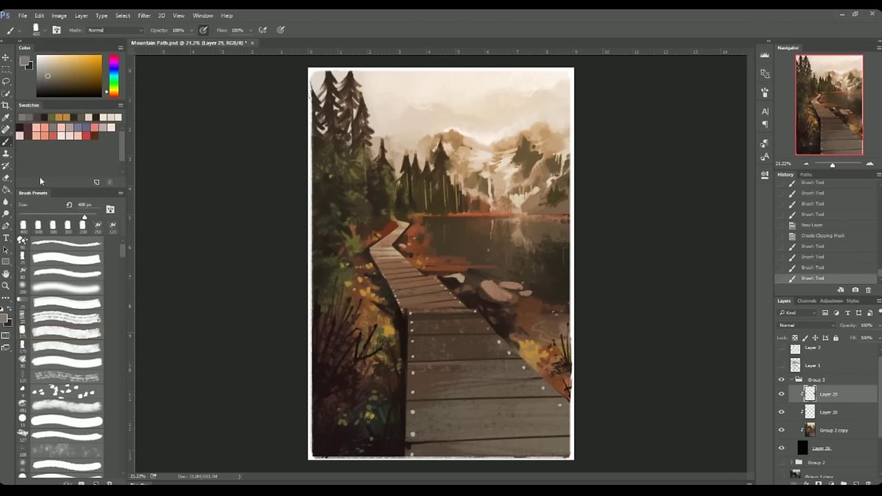
key(r)
mouse_move(549, 409)
mouse_down()
mouse_move(609, 330)
mouse_move(621, 332)
mouse_up()
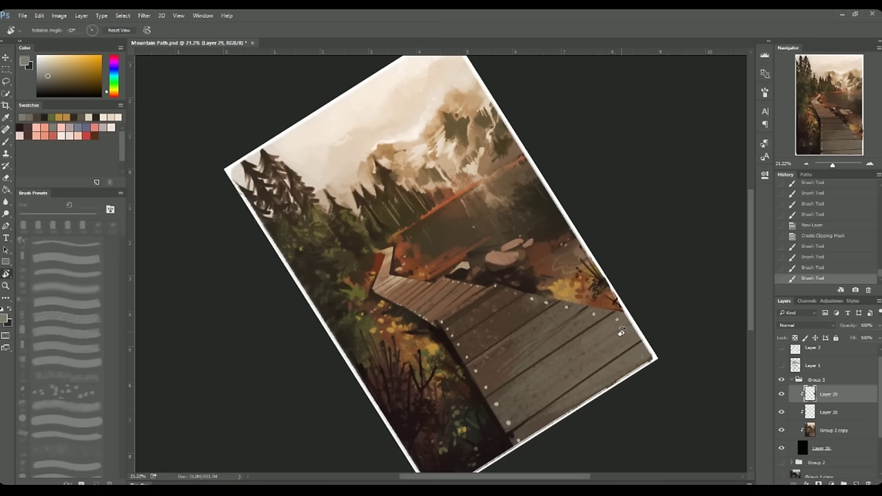
Step: Paint faint light streaks along the boardwalk planks with a 30 px brush
key(b)
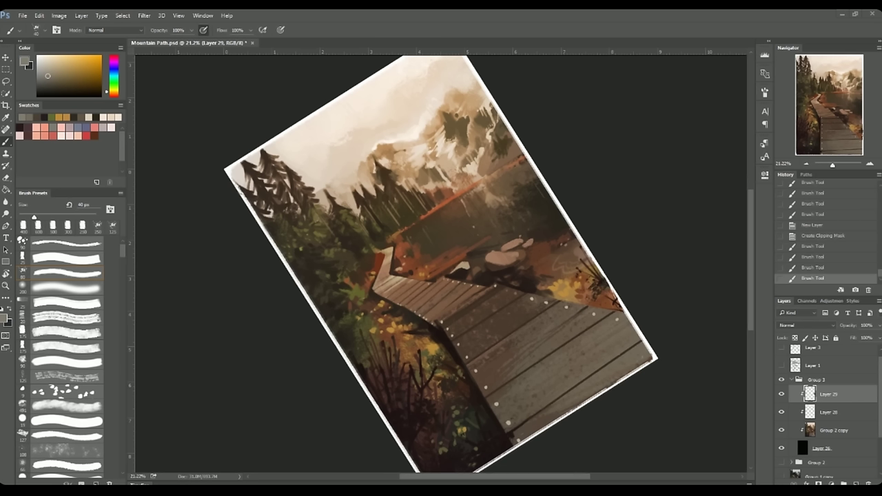
click(604, 226)
key(bracketleft)
mouse_move(539, 379)
mouse_down()
mouse_move(561, 367)
mouse_move(539, 365)
mouse_move(561, 352)
mouse_up()
key(bracketleft)
key(bracketleft)
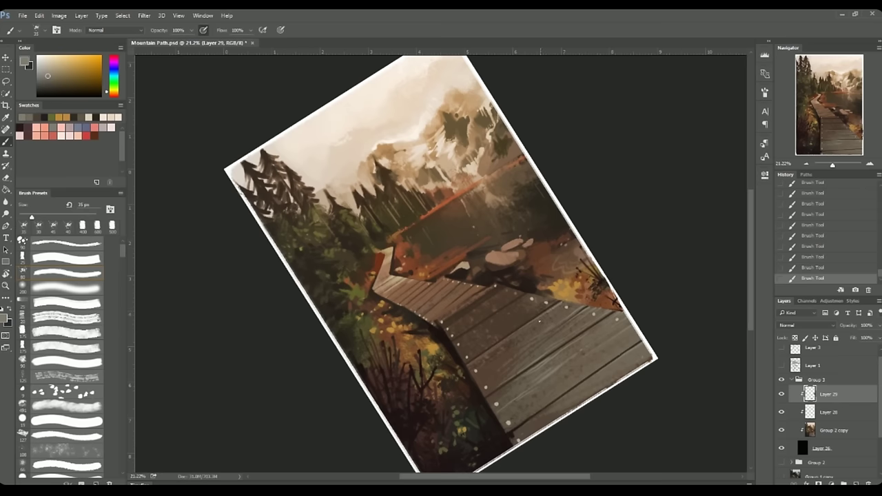
Step: Refine the boardwalk with sampled light tan and dark olive-brown at 15–20 px
key(bracketleft)
drag(639, 406, 652, 410)
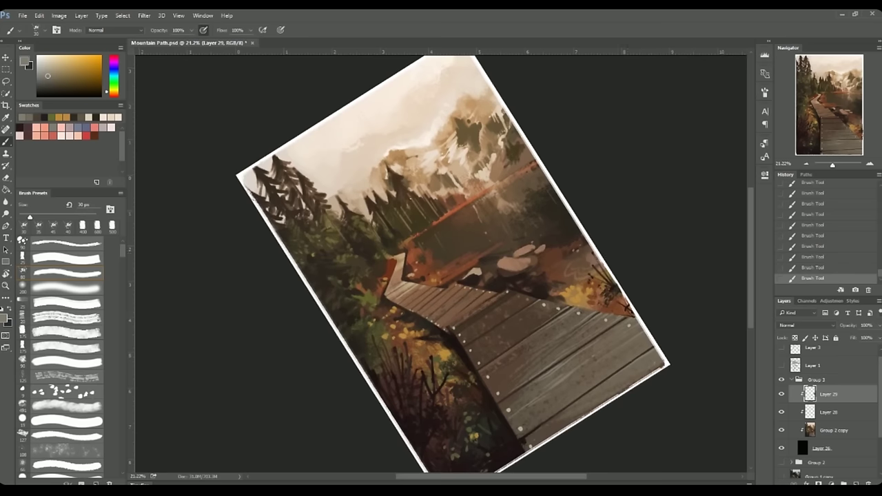
alt+click(404, 146)
key(bracketleft)
key(bracketleft)
key(bracketleft)
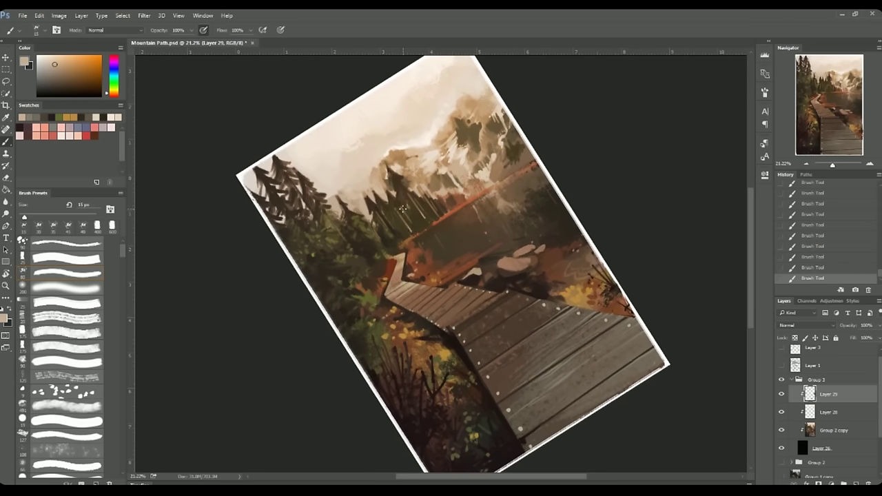
alt+click(424, 214)
alt+click(410, 253)
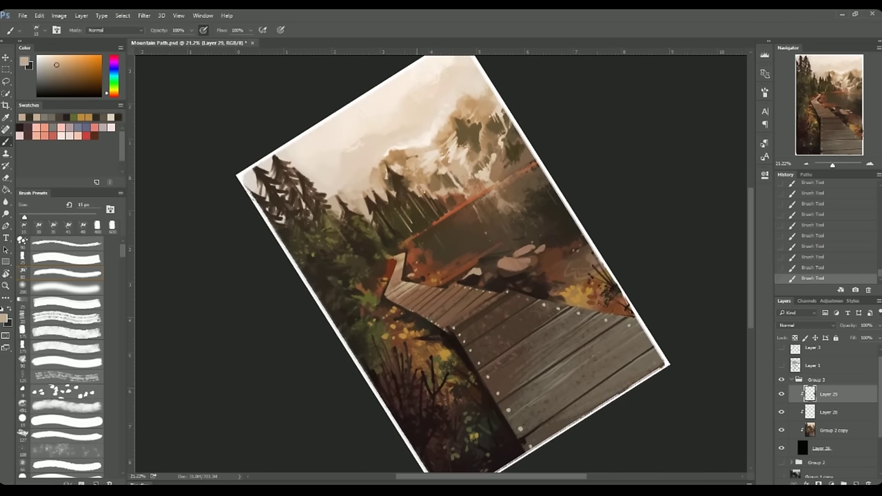
alt+scroll(420, 268, up, 3)
key(bracketright)
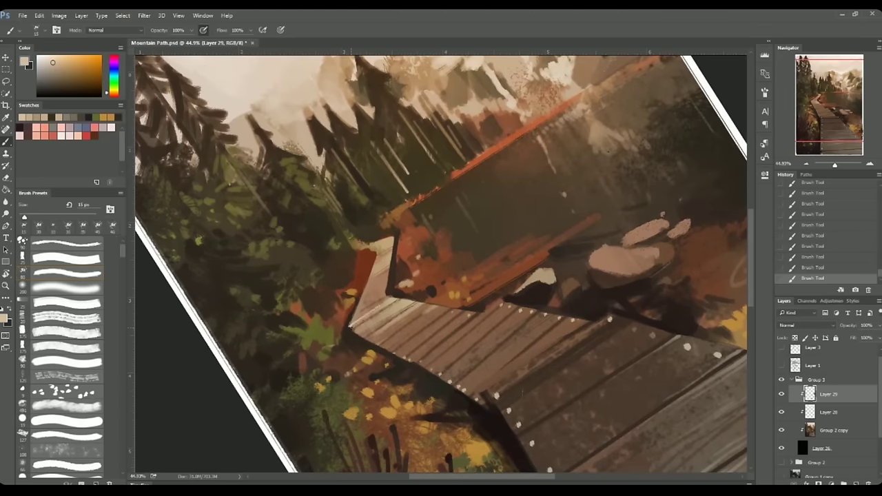
Step: Sharpen the boardwalk's left corner and sample a dark olive brown near the lake
drag(350, 323, 375, 302)
drag(510, 364, 515, 385)
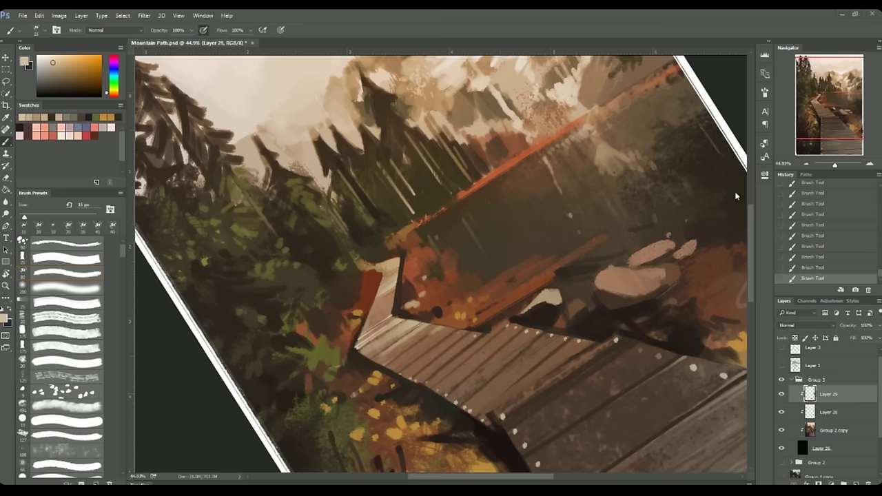
drag(452, 269, 445, 303)
alt+click(445, 303)
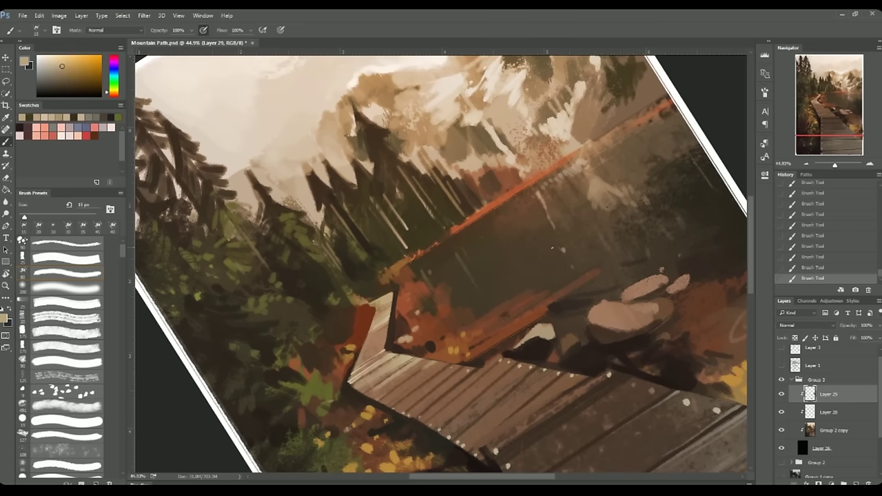
drag(481, 366, 442, 281)
alt+click(442, 281)
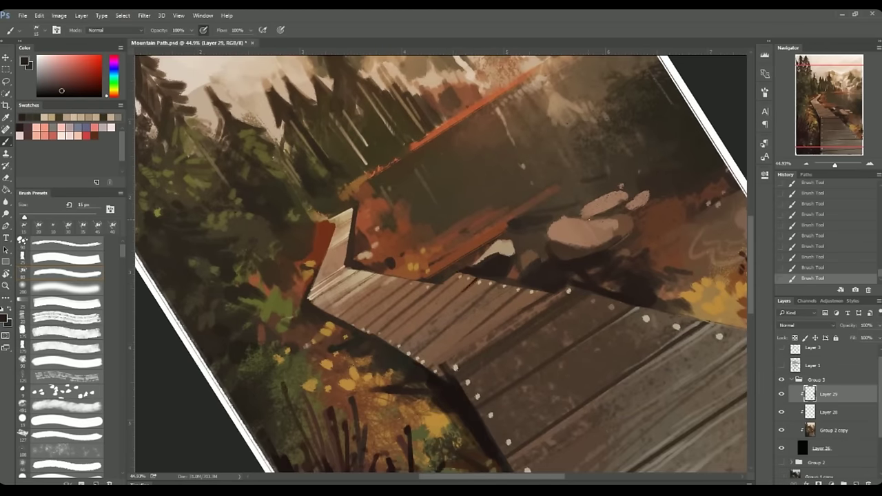
Step: Sample darker, yellowish and reddish-brown foliage tones with a 20–25 px brush
key(bracketright)
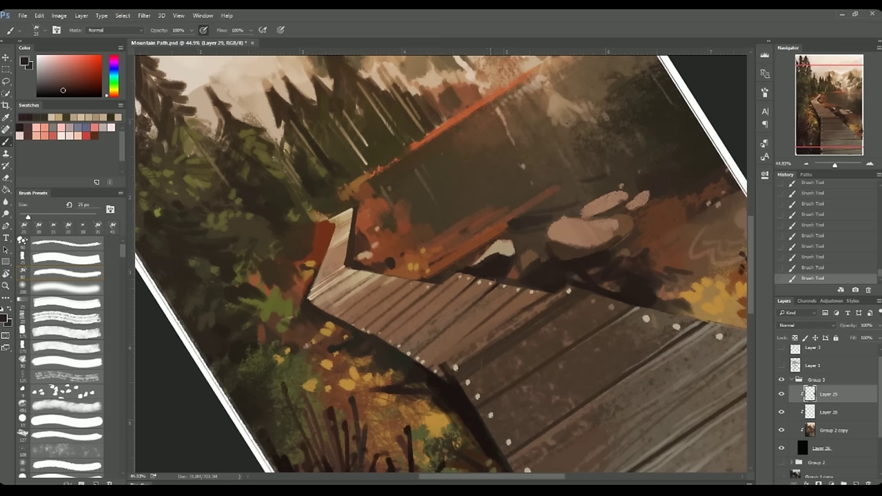
key(bracketleft)
alt+click(425, 365)
drag(499, 305, 417, 288)
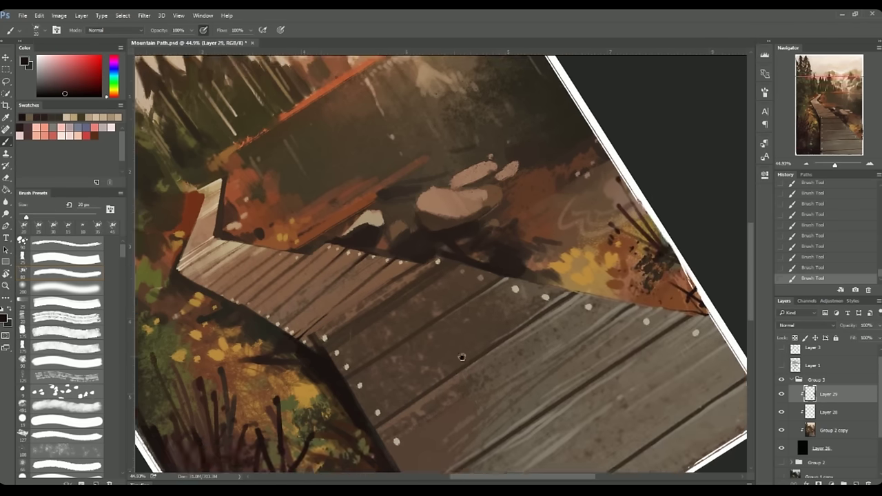
alt+click(417, 288)
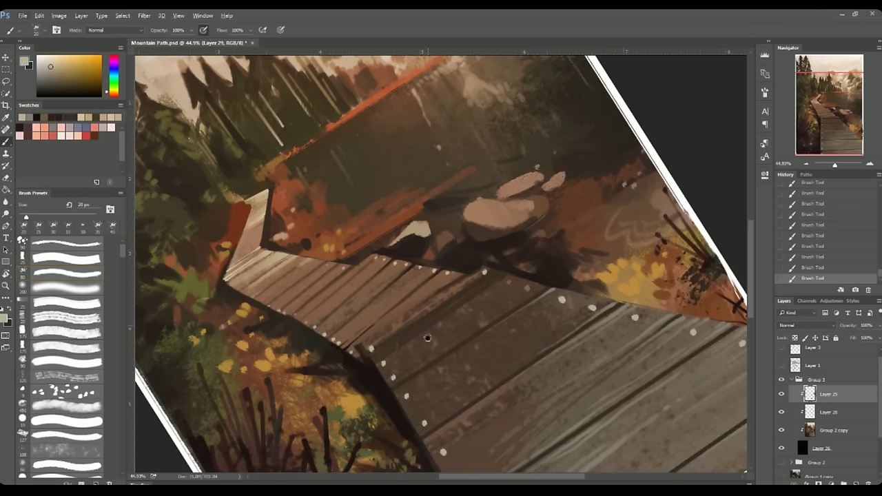
drag(427, 338, 357, 297)
alt+click(357, 296)
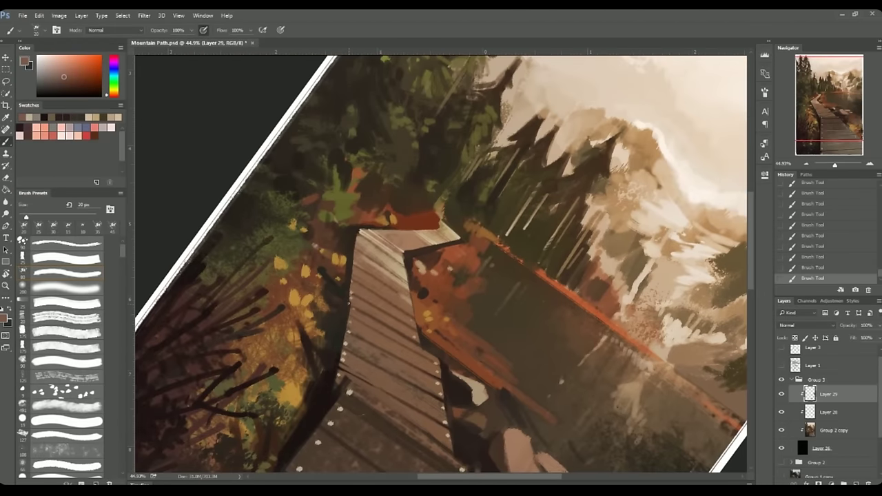
Step: Sample near-black and light beige boardwalk tones, rotating the view back upright
alt+click(348, 301)
mouse_move(420, 353)
mouse_down()
mouse_move(429, 331)
mouse_move(368, 221)
mouse_move(400, 172)
mouse_up()
alt+click(429, 331)
alt+click(417, 254)
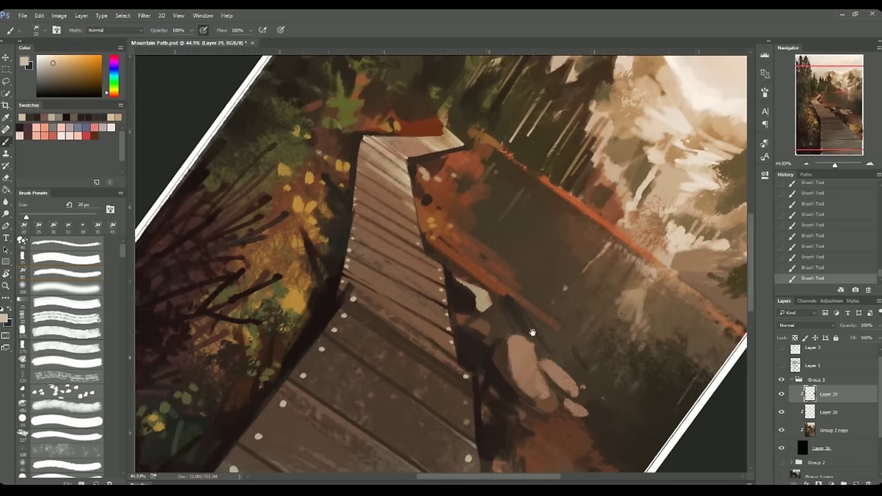
drag(437, 256, 425, 240)
alt+click(449, 265)
alt+click(556, 247)
alt+click(558, 256)
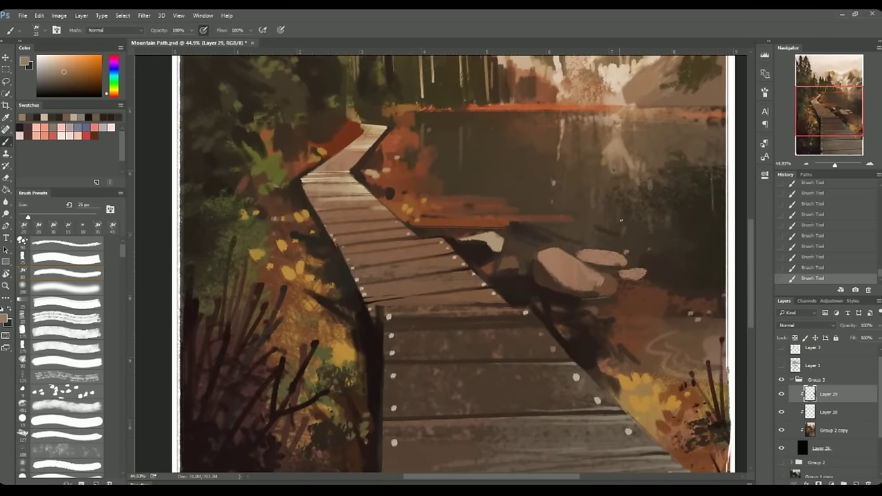
Step: Choose the 125 px brush preset and zoom in on the upper painting, sampling brown tones
drag(834, 164, 833, 164)
scroll(120, 270, down, 3)
scroll(120, 273, up, 1)
click(78, 354)
alt+click(516, 330)
drag(833, 166, 837, 169)
key(bracketleft)
key(bracketleft)
key(bracketleft)
alt+click(492, 329)
Step: Frame the upper-left forest and sample olive and brown tones at 35 px, undoing stray strokes
drag(393, 366, 448, 399)
drag(385, 275, 444, 308)
drag(358, 289, 355, 355)
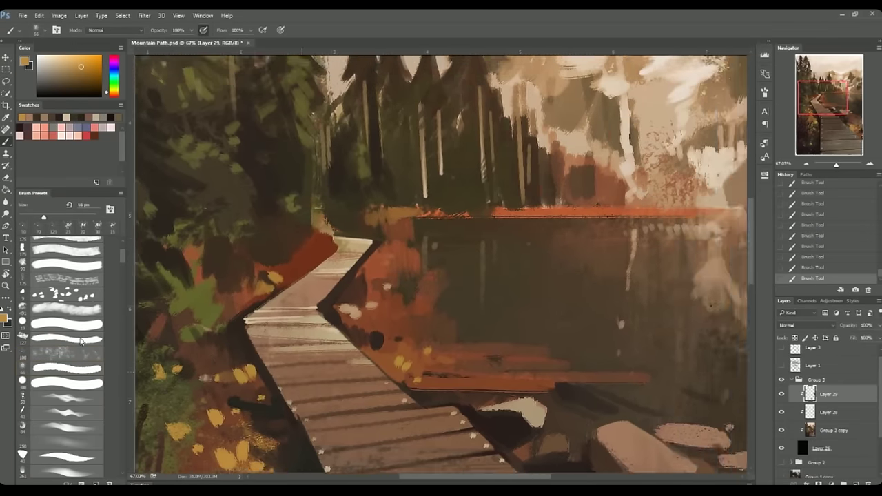
alt+click(295, 347)
key(bracketleft)
key(bracketleft)
key(bracketleft)
key(bracketleft)
key(bracketleft)
alt+click(315, 329)
mouse_move(236, 100)
mouse_down()
mouse_move(265, 167)
mouse_move(269, 420)
mouse_up()
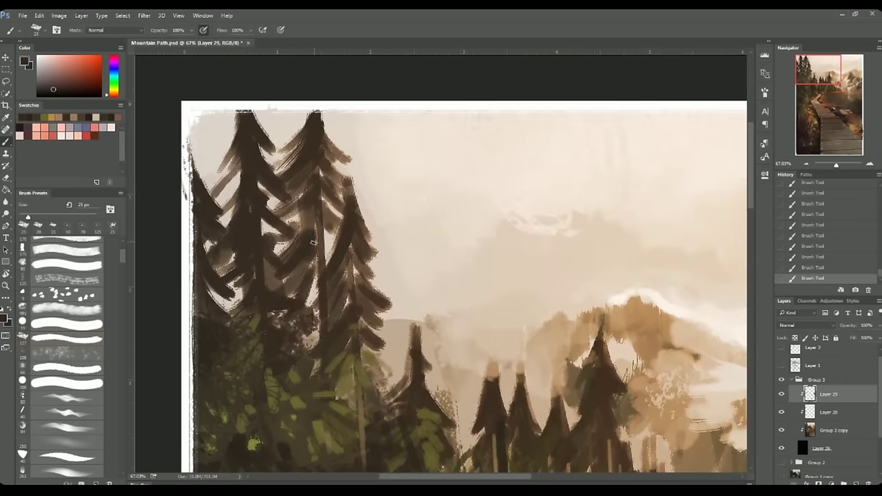
alt+click(321, 227)
key(ctrl+alt+z)
key(ctrl+alt+z)
Step: Paint dark strokes on the central pine and dark branches on the left pine
alt+click(323, 241)
drag(322, 238, 330, 265)
mouse_move(341, 210)
mouse_down()
mouse_move(323, 183)
mouse_move(324, 200)
mouse_move(328, 193)
mouse_up()
key(bracketright)
key(bracketright)
key(bracketright)
key(bracketleft)
key(bracketleft)
key(bracketleft)
mouse_move(222, 208)
mouse_down()
mouse_move(238, 189)
mouse_move(241, 158)
mouse_up()
drag(228, 187, 284, 143)
drag(258, 156, 284, 123)
Step: Add more dark branches to the left and central pines
drag(278, 213, 259, 180)
drag(288, 232, 263, 220)
drag(268, 190, 258, 176)
drag(302, 201, 271, 189)
mouse_move(226, 194)
mouse_down()
mouse_move(206, 199)
mouse_move(241, 177)
mouse_up()
drag(220, 179, 239, 152)
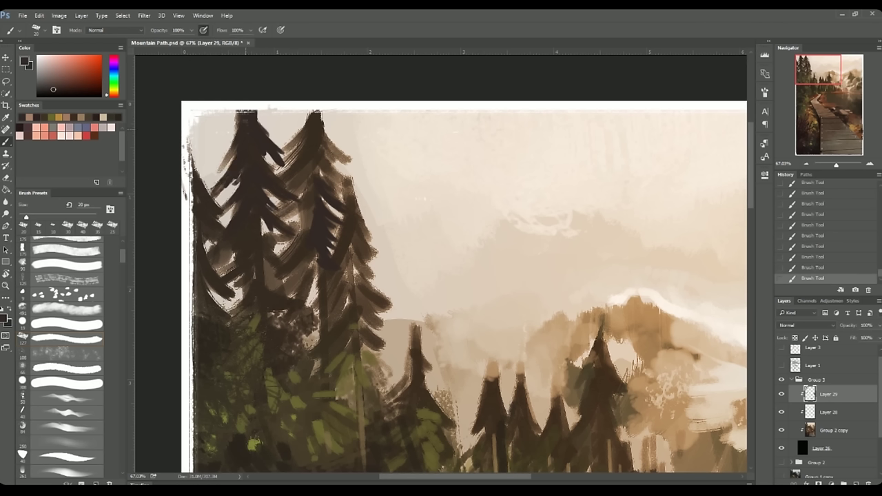
Step: Paint a dark 25 px trunk down the full height of the central pine
key(bracketright)
drag(313, 167, 314, 229)
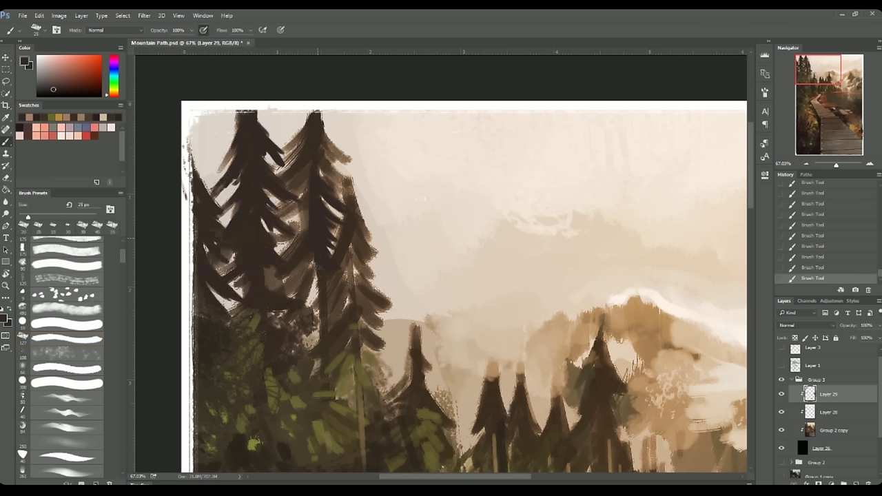
drag(313, 141, 321, 370)
drag(836, 165, 828, 103)
key(bracketright)
key(bracketright)
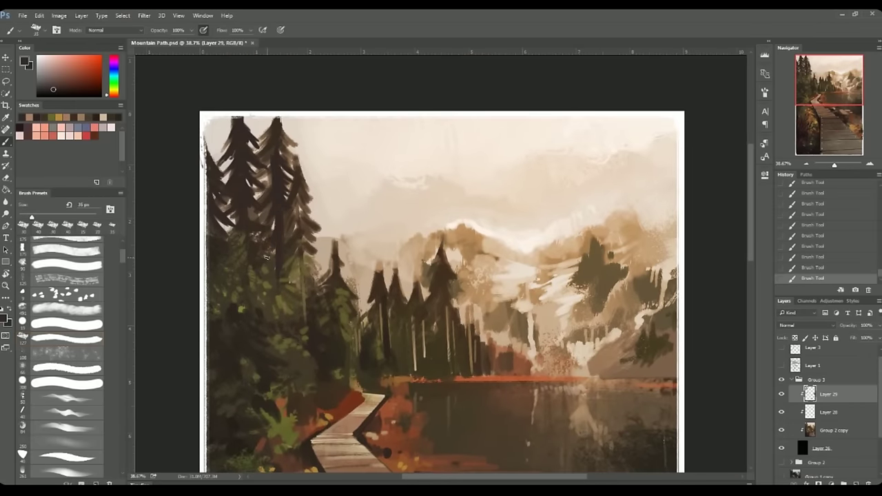
Step: Sample a dark red-brown and paint thin 15 px strokes on a distant pine
key(bracketleft)
key(bracketleft)
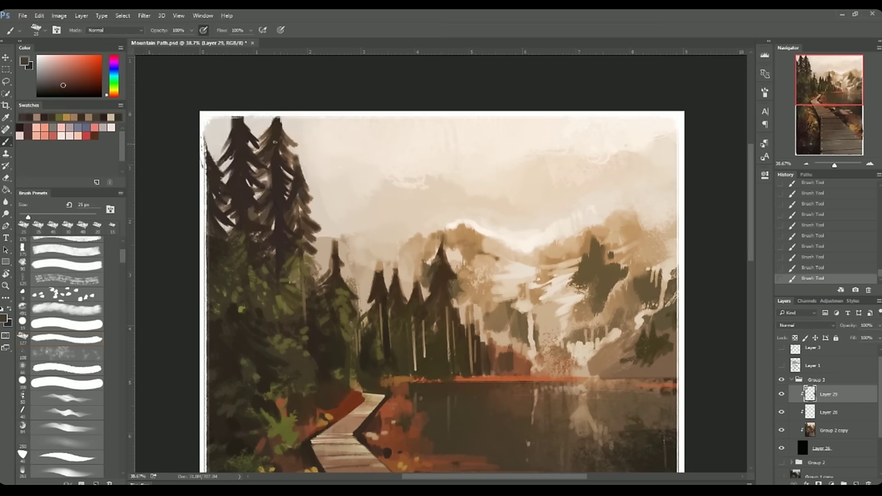
alt+click(269, 195)
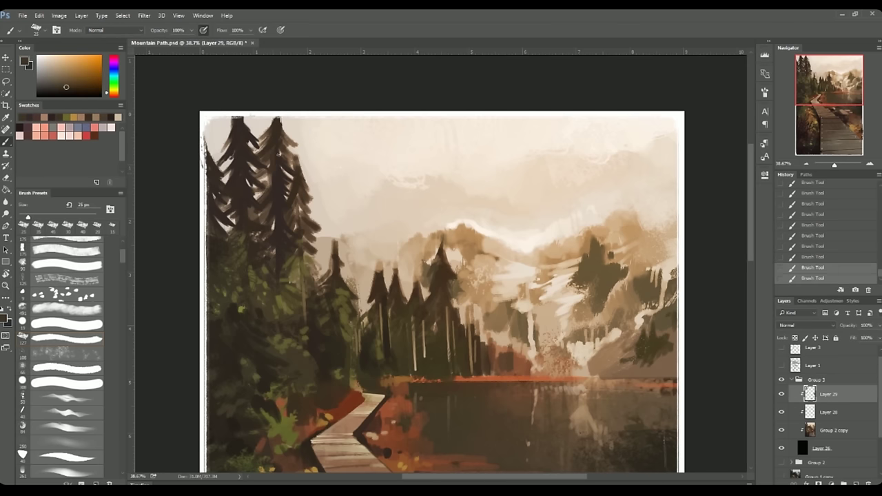
alt+click(293, 225)
alt+click(299, 202)
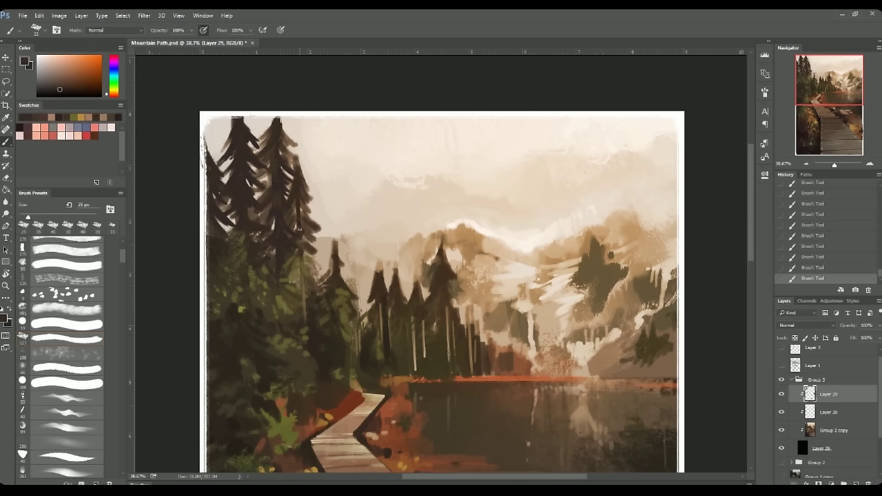
key(bracketleft)
drag(304, 178, 297, 155)
Step: Add dark 20 px strokes to the pines by the lake and in the midground
alt+click(336, 271)
key(bracketright)
mouse_move(328, 271)
mouse_down()
mouse_move(324, 250)
mouse_move(334, 233)
mouse_move(347, 264)
mouse_move(327, 248)
mouse_up()
alt+click(365, 305)
mouse_move(372, 293)
mouse_down()
mouse_move(379, 250)
mouse_move(379, 267)
mouse_move(355, 262)
mouse_move(363, 278)
mouse_move(384, 262)
mouse_move(374, 234)
mouse_up()
Step: Sample warmer orange and yellow tones, zoom out, and save Mountain Path.psd
key(bracketright)
alt+click(385, 289)
alt+click(392, 303)
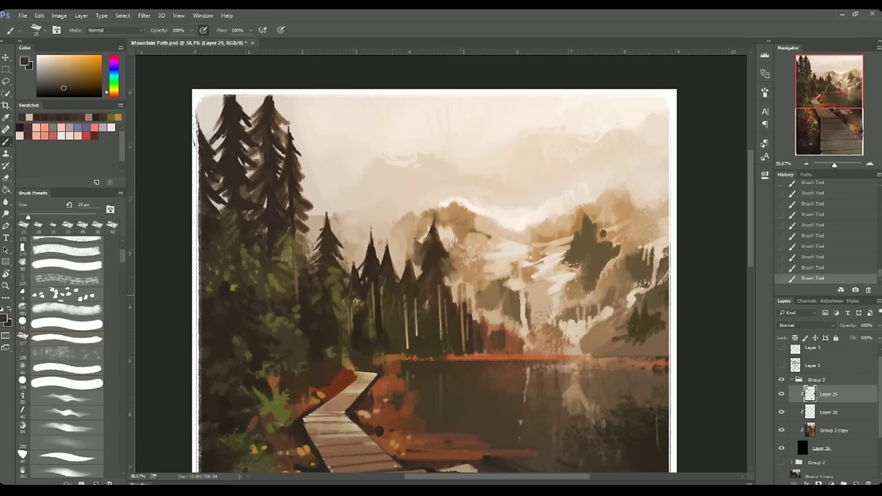
key(bracketleft)
alt+click(399, 335)
drag(834, 165, 833, 165)
key(ctrl+s)
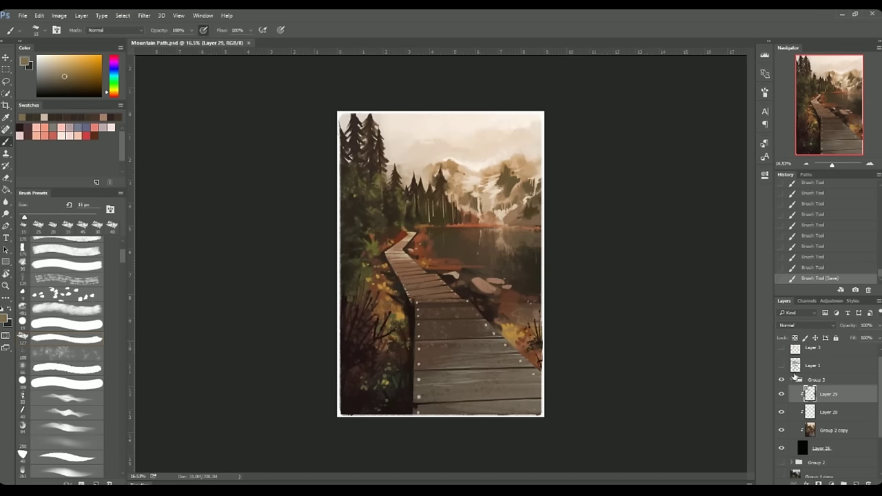
Step: Add a new empty layer and move it above Group 3
key(ctrl+shift+alt+n)
mouse_move(794, 406)
mouse_down()
mouse_move(818, 394)
mouse_move(817, 377)
mouse_up()
click(22, 15)
Step: Copy the paper texture from 3. Resources > Texture and paste it into Mountain Path
click(35, 37)
click(236, 169)
double_click(399, 153)
double_click(327, 143)
double_click(400, 147)
key(ctrl+a)
key(ctrl+c)
click(186, 43)
key(ctrl+v)
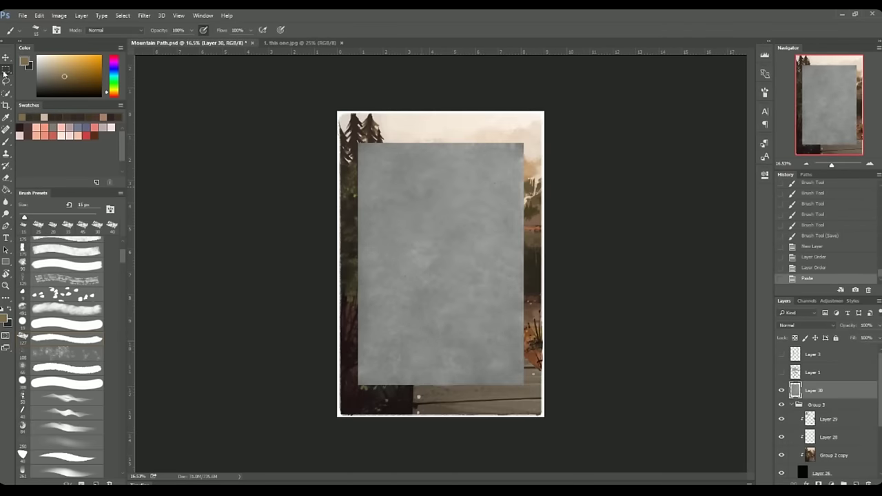
Step: Stretch the pasted texture over the whole canvas and set its blend mode to Soft Light
click(6, 69)
right_click(349, 177)
click(400, 269)
drag(523, 144, 544, 111)
key(Return)
click(805, 324)
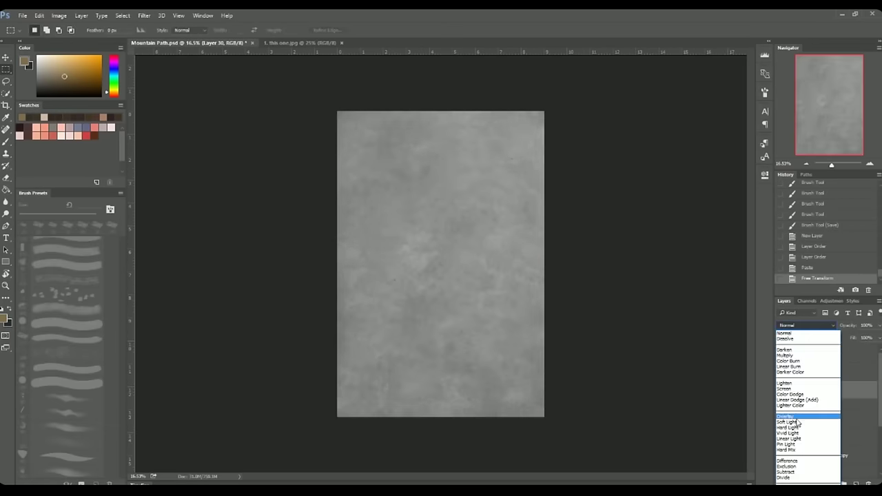
click(788, 421)
Step: Apply Brightness/Contrast and Sharpen to the texture, then duplicate it as Layer 30 copy
click(59, 16)
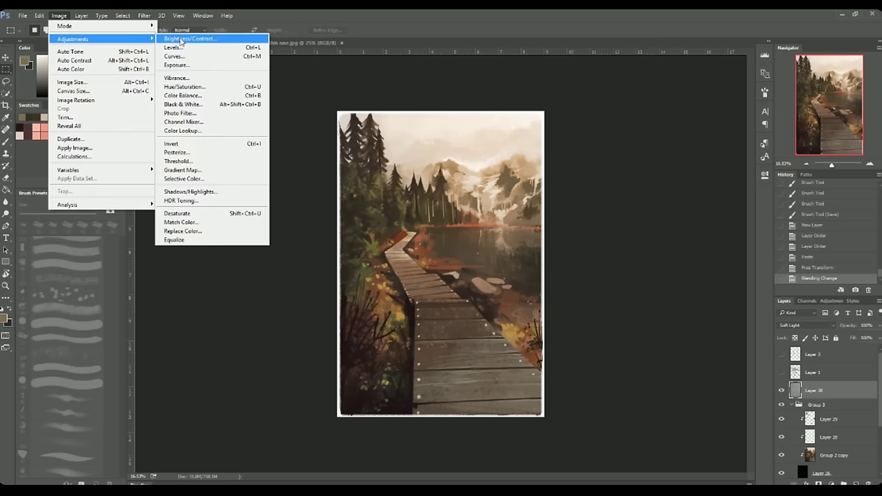
click(181, 39)
click(655, 165)
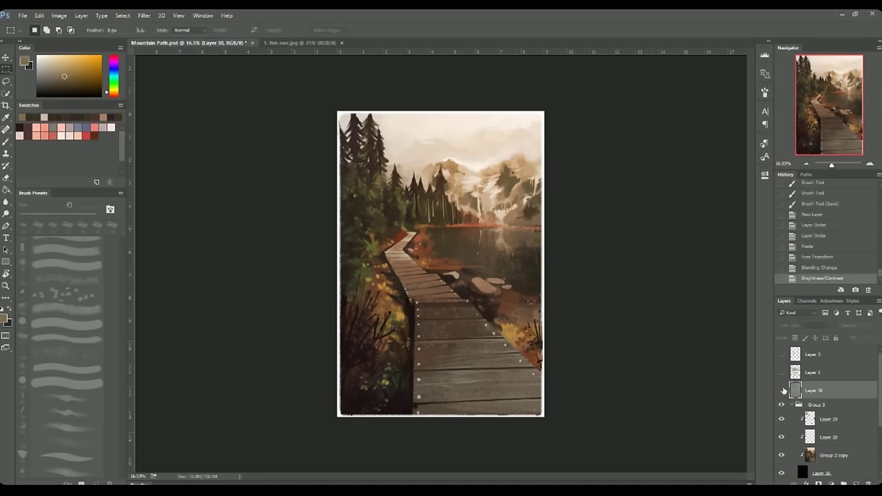
drag(832, 165, 835, 165)
click(144, 15)
click(97, 170)
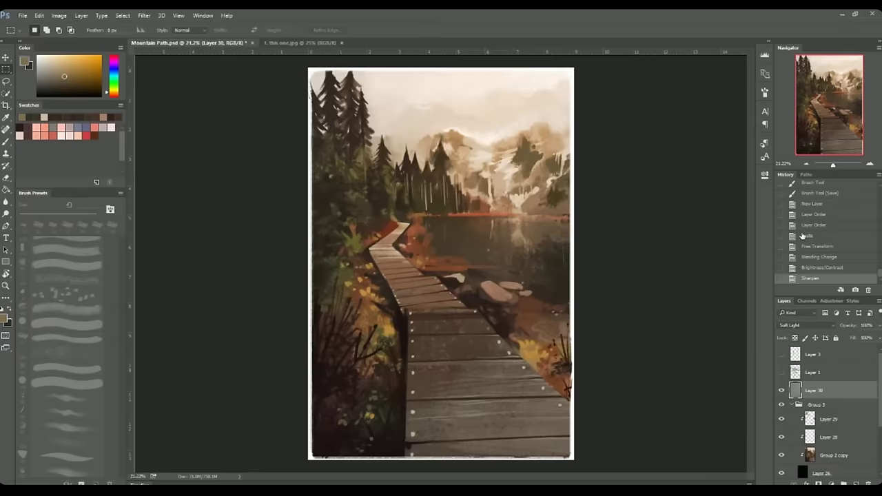
key(ctrl+j)
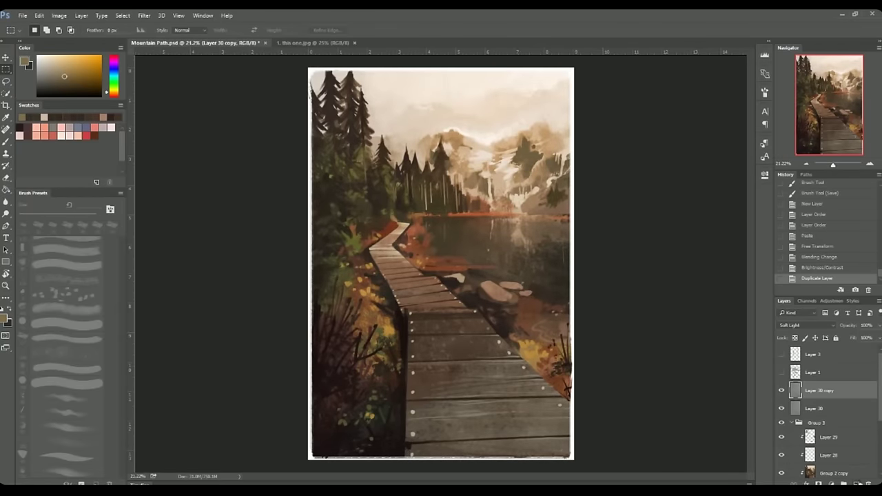
Step: Set Layer 30 copy to Overlay and compare it with and without Layer 1's sketch lines
click(803, 325)
click(793, 421)
click(781, 391)
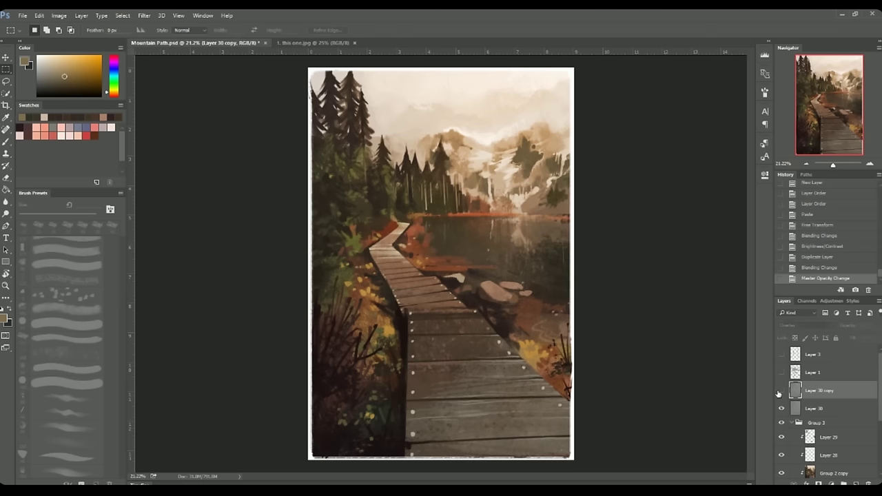
drag(781, 390, 781, 372)
click(817, 372)
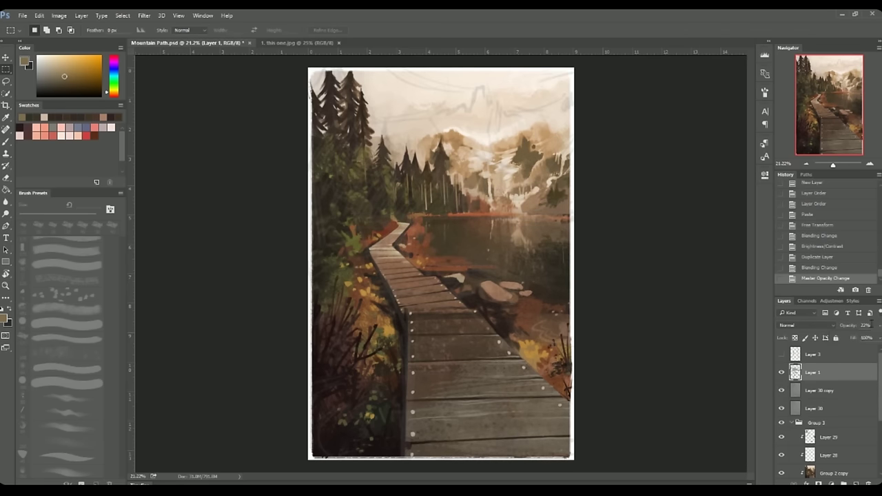
click(781, 372)
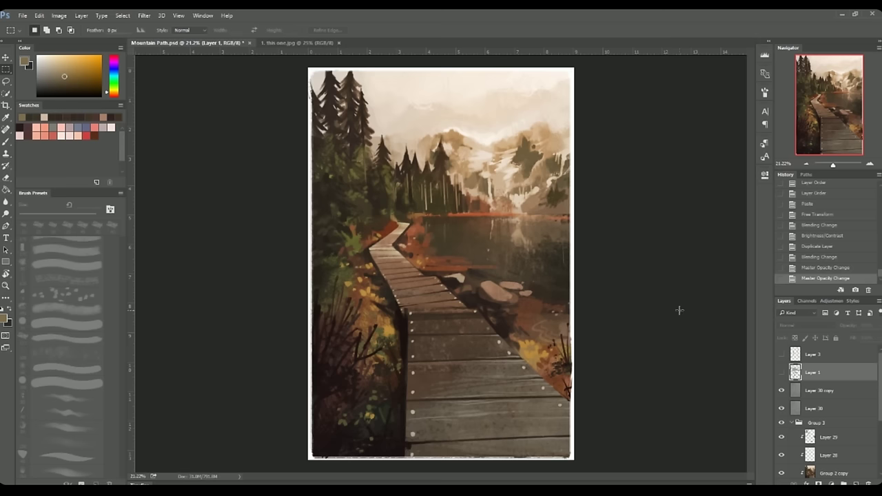
Step: Turn on Group 1 copy, Group 1 copy 2, Group 2 and the white rough frame
scroll(820, 385, down, 1)
scroll(813, 389, down, 1)
scroll(806, 393, down, 1)
click(781, 436)
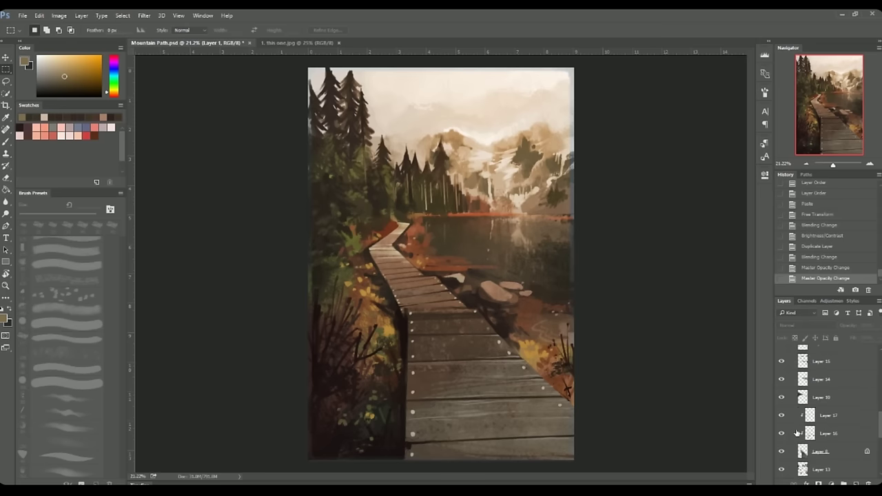
click(820, 436)
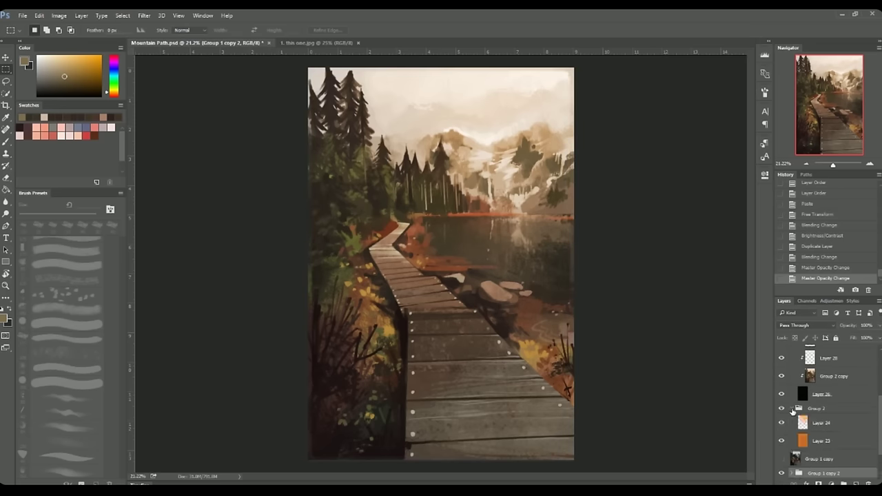
click(782, 408)
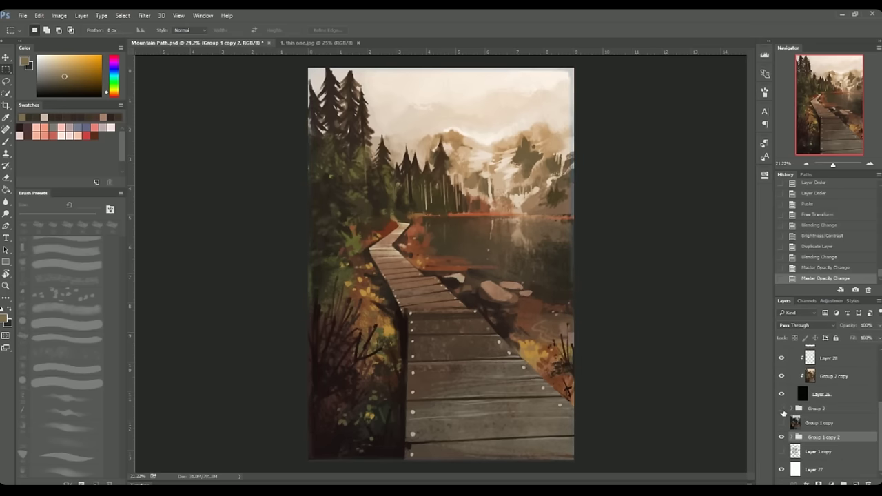
click(781, 452)
scroll(785, 414, up, 5)
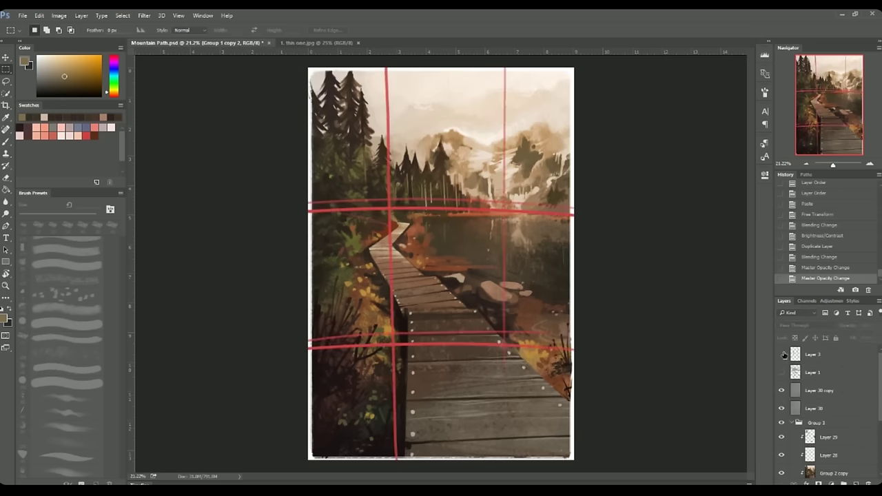
Step: Save Mountain Path.psd and add a new Layer 31 above Layer 30 copy
key(ctrl+s)
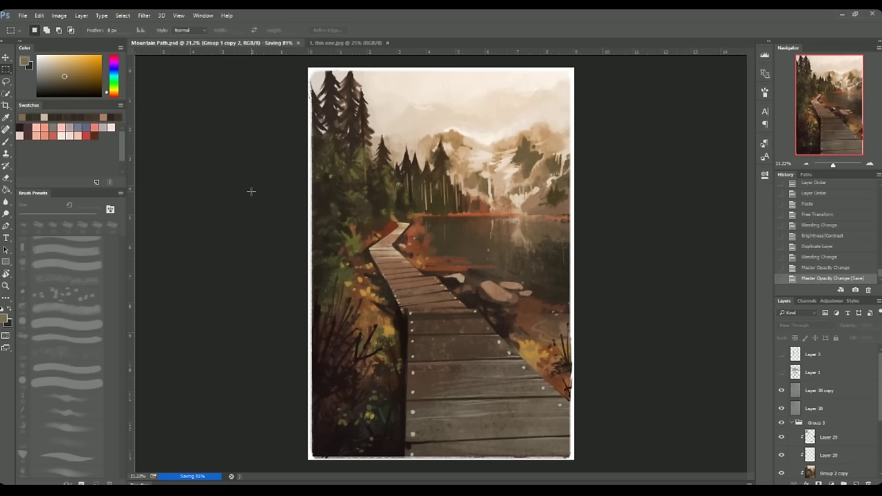
click(855, 484)
drag(832, 166, 836, 167)
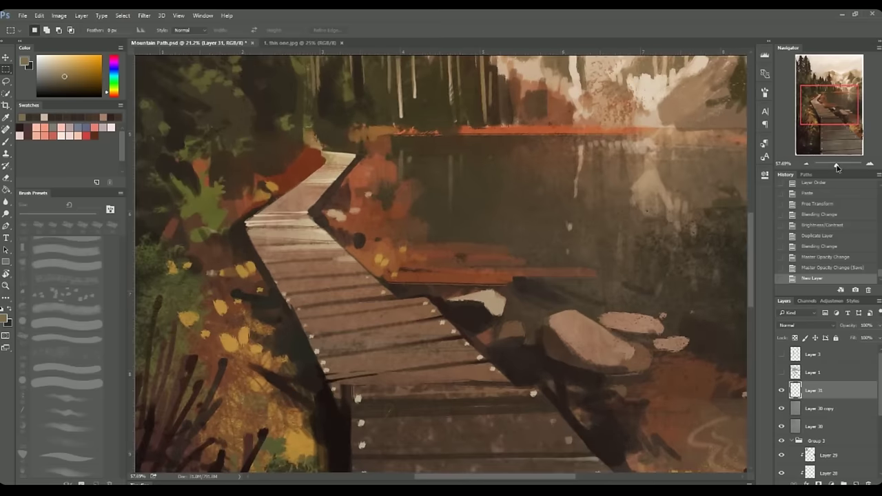
Step: With a black 30 px brush, paint two small dark figures on the far boardwalk
key(b)
key(d)
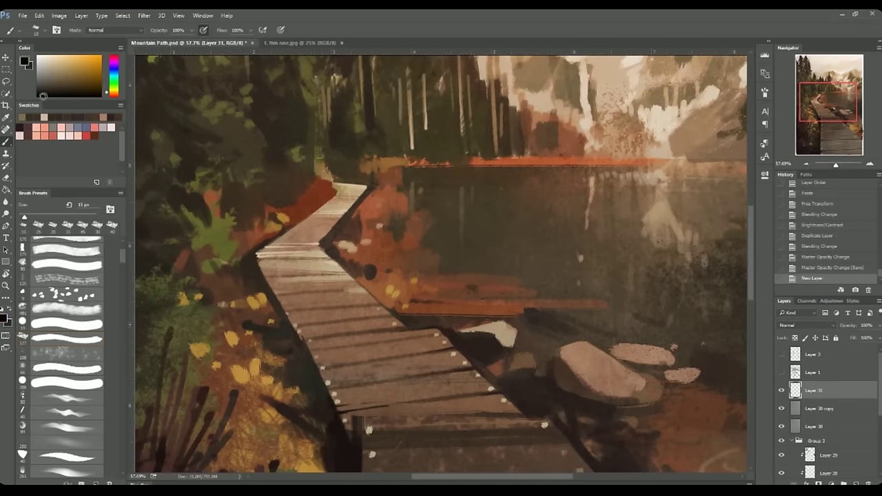
key(ctrl+0)
key(bracketright)
key(bracketright)
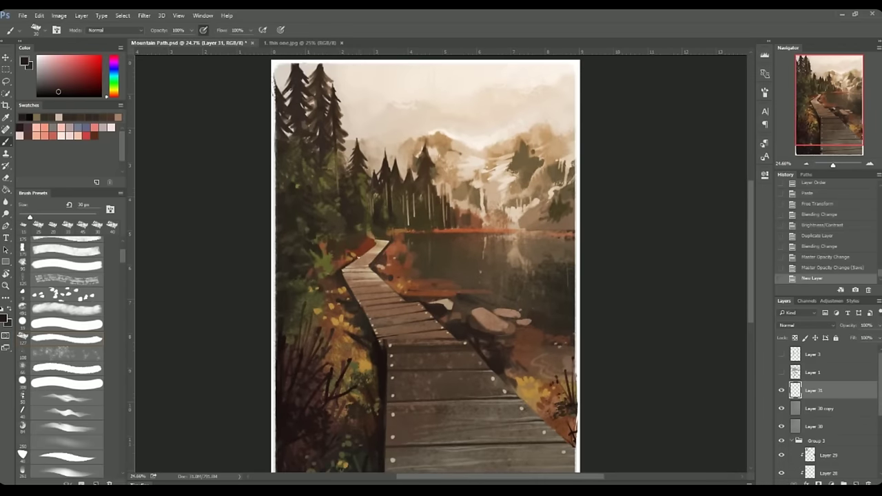
mouse_move(357, 257)
mouse_down()
mouse_move(362, 279)
mouse_move(368, 257)
mouse_move(370, 284)
mouse_up()
drag(367, 270, 370, 285)
Step: Touch up the figures with the eraser and brush, hide Layer 31 and add Layer 32
key(e)
key(b)
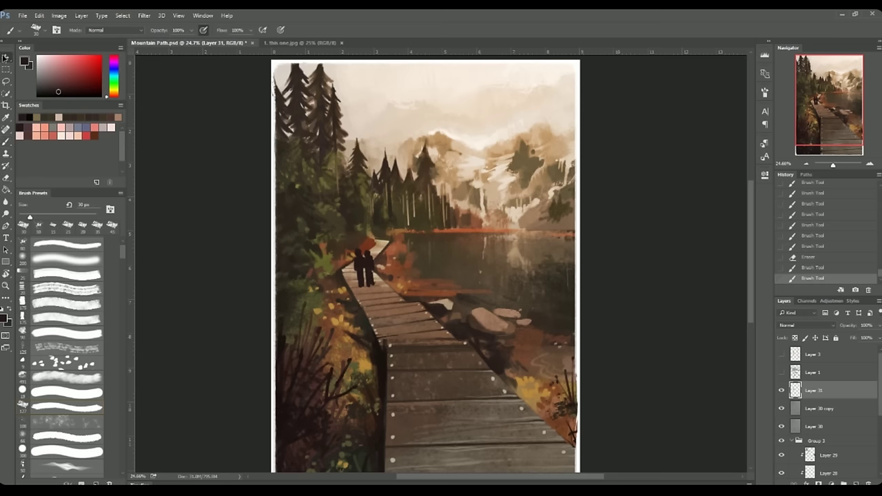
key(v)
scroll(654, 407, down, 1)
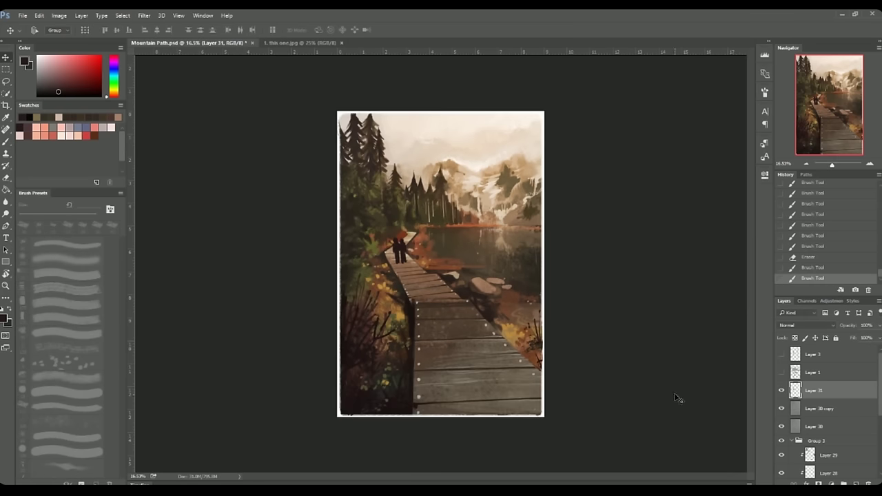
key(ctrl+plus)
key(ctrl+plus)
click(781, 391)
key(ctrl+shift+alt+n)
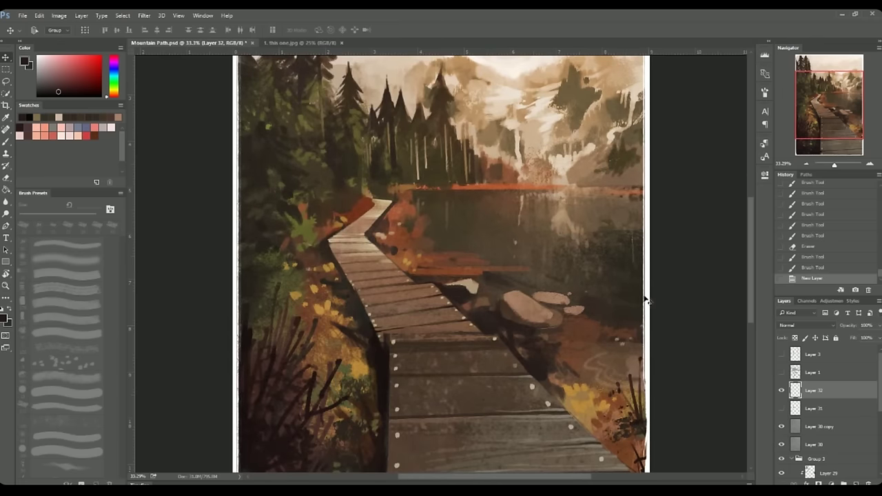
Step: Paint a tiny seated figure by the rocks on Layer 32, erase stray marks, then delete it
scroll(391, 253, right, 2)
key(b)
scroll(437, 271, down, 2)
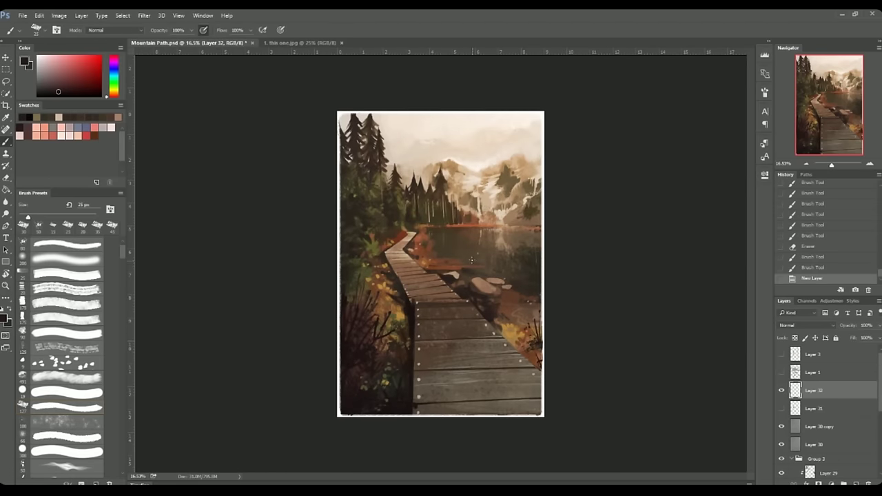
click(473, 262)
click(469, 223)
key(e)
click(471, 258)
key(b)
mouse_move(474, 274)
mouse_down()
mouse_move(475, 282)
mouse_move(474, 275)
mouse_up()
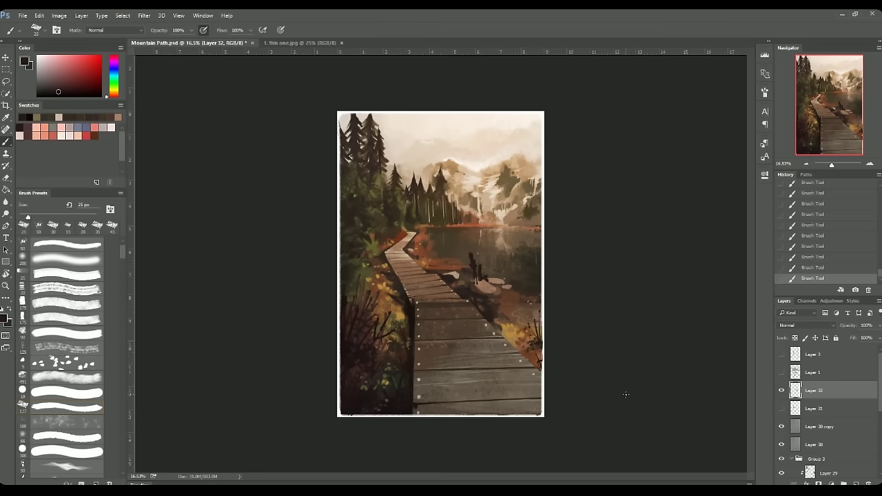
key(Delete)
key(Delete)
Step: Replace the figure layers with a new Overlay layer
key(ctrl+shift+alt+n)
click(806, 325)
click(804, 419)
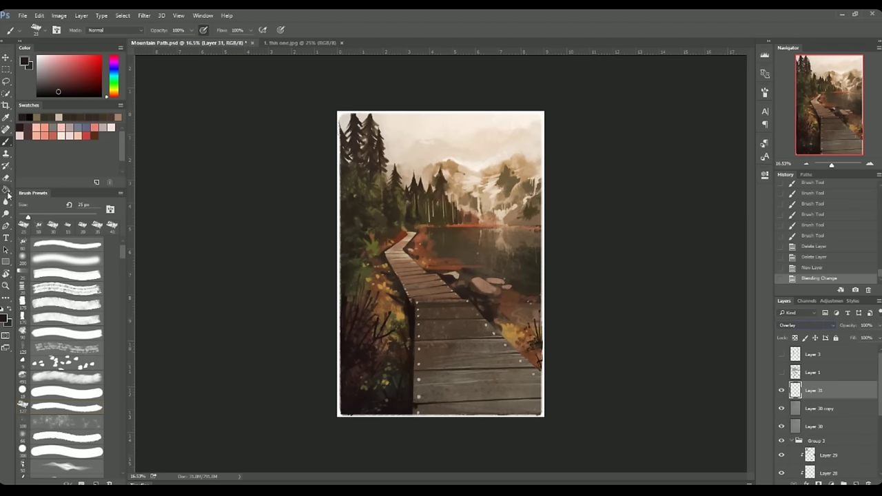
Step: Drag a Gradient Tool tint across the painting and toggle the layer to compare
key(g)
right_click(7, 190)
click(42, 191)
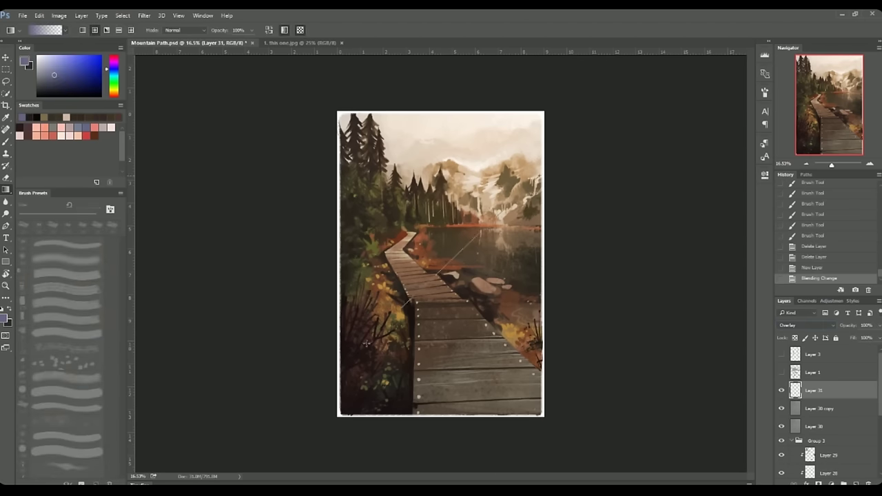
drag(531, 158, 343, 390)
click(781, 391)
click(781, 390)
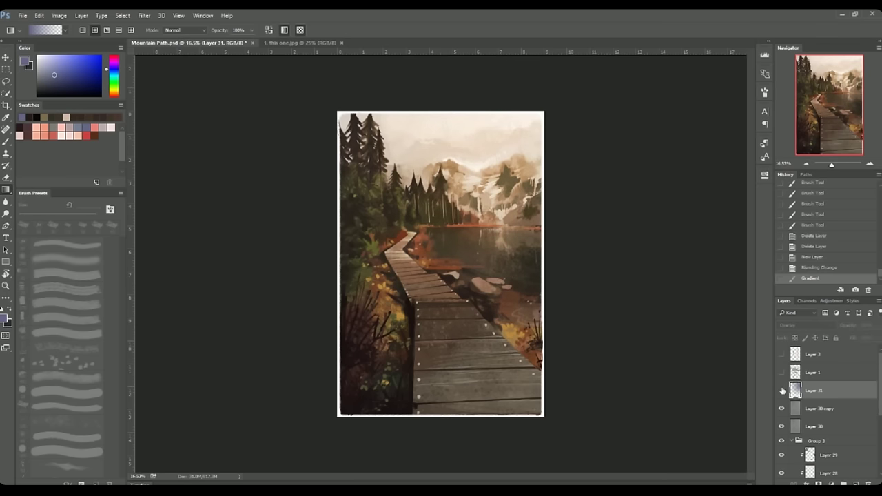
Step: Save Mountain Path.psd and zoom in on the lower boardwalk
click(22, 15)
click(41, 110)
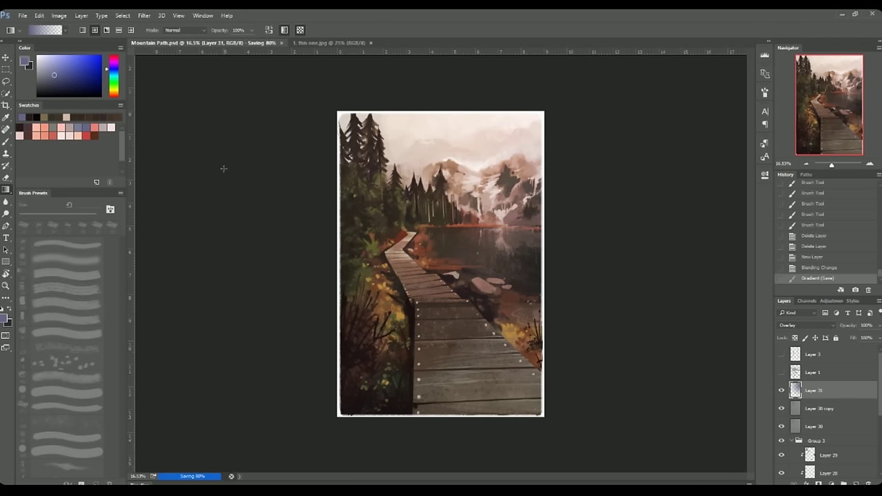
drag(832, 165, 833, 165)
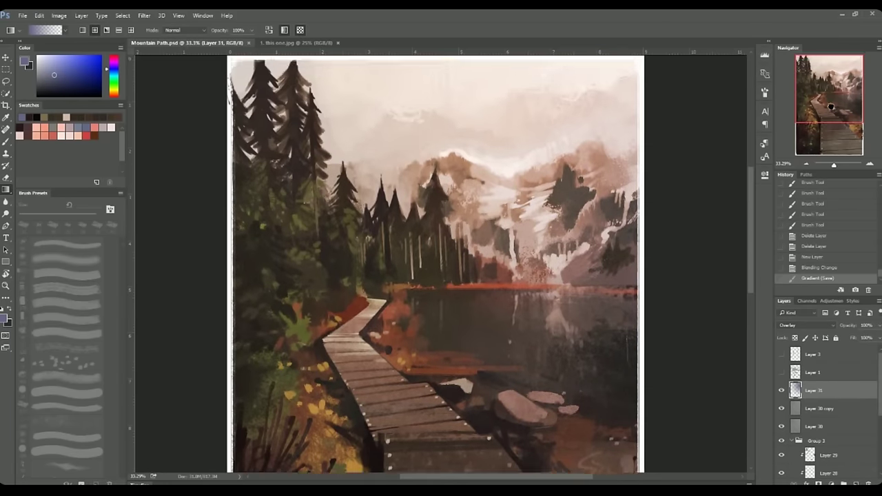